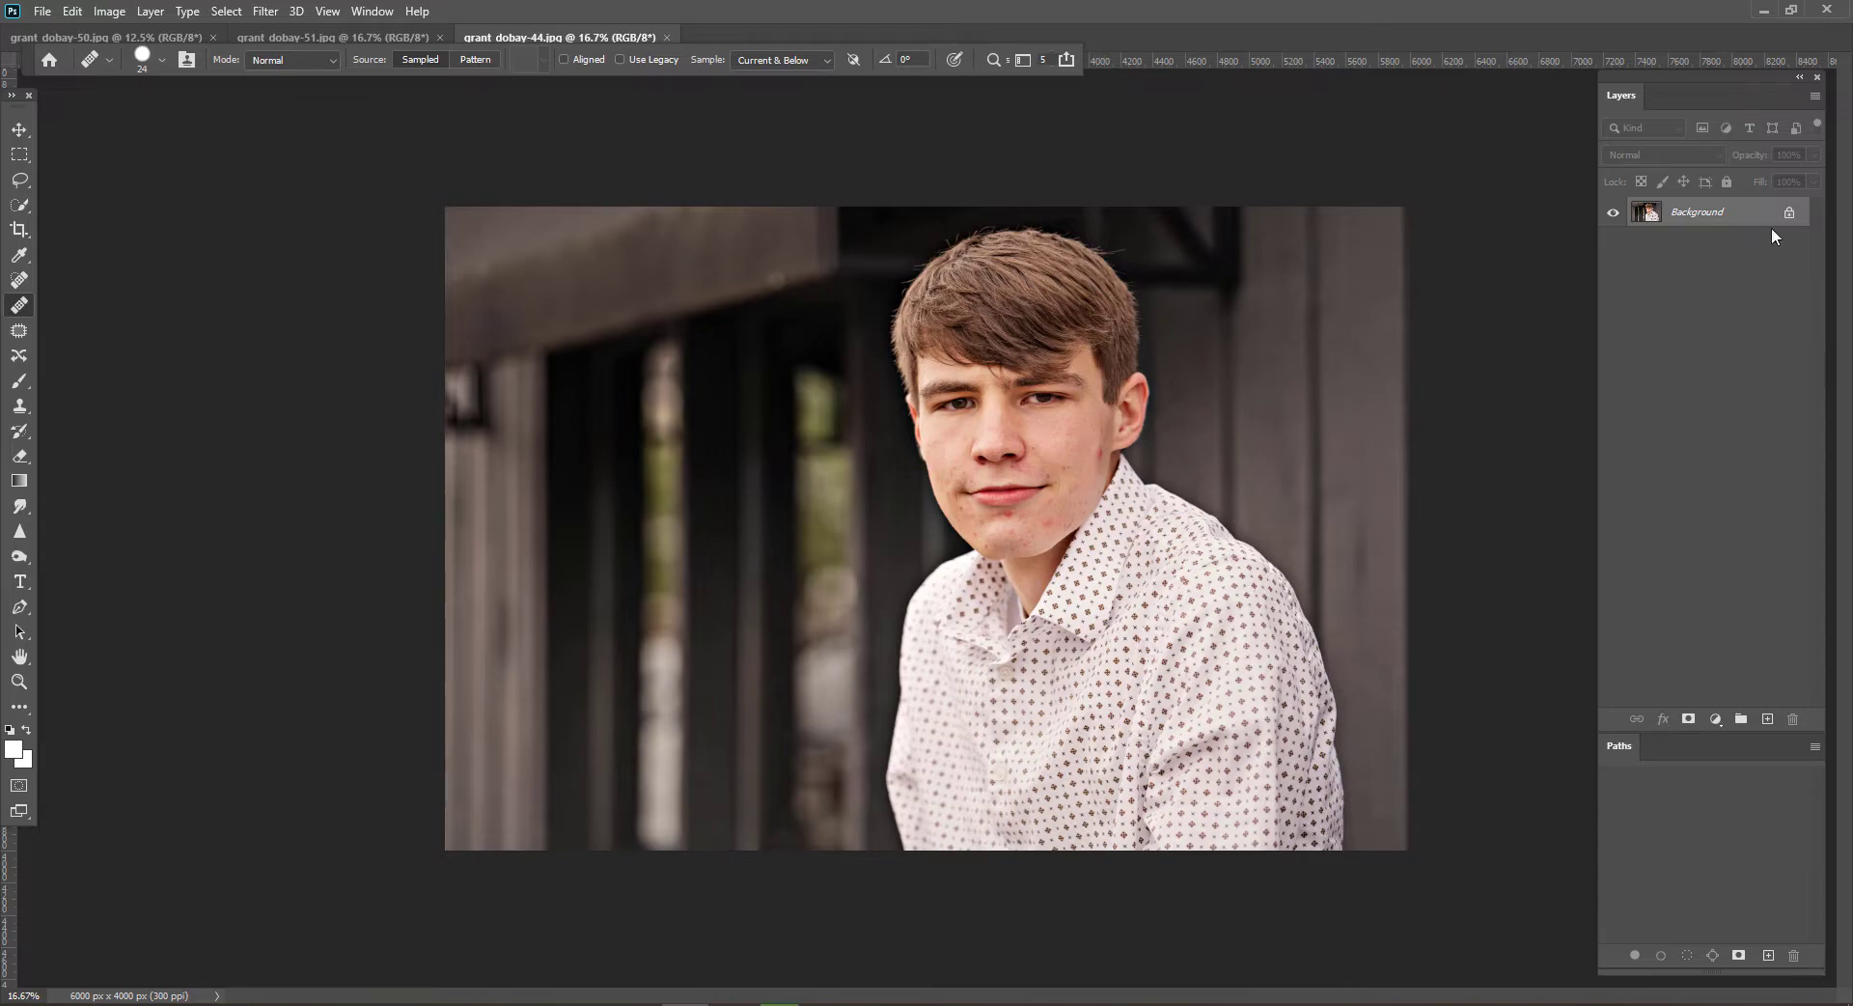
- Add an empty layer above the background and heal the red blemishes and brown spot on the ear-side cheek onto it
left_click(1765, 719)
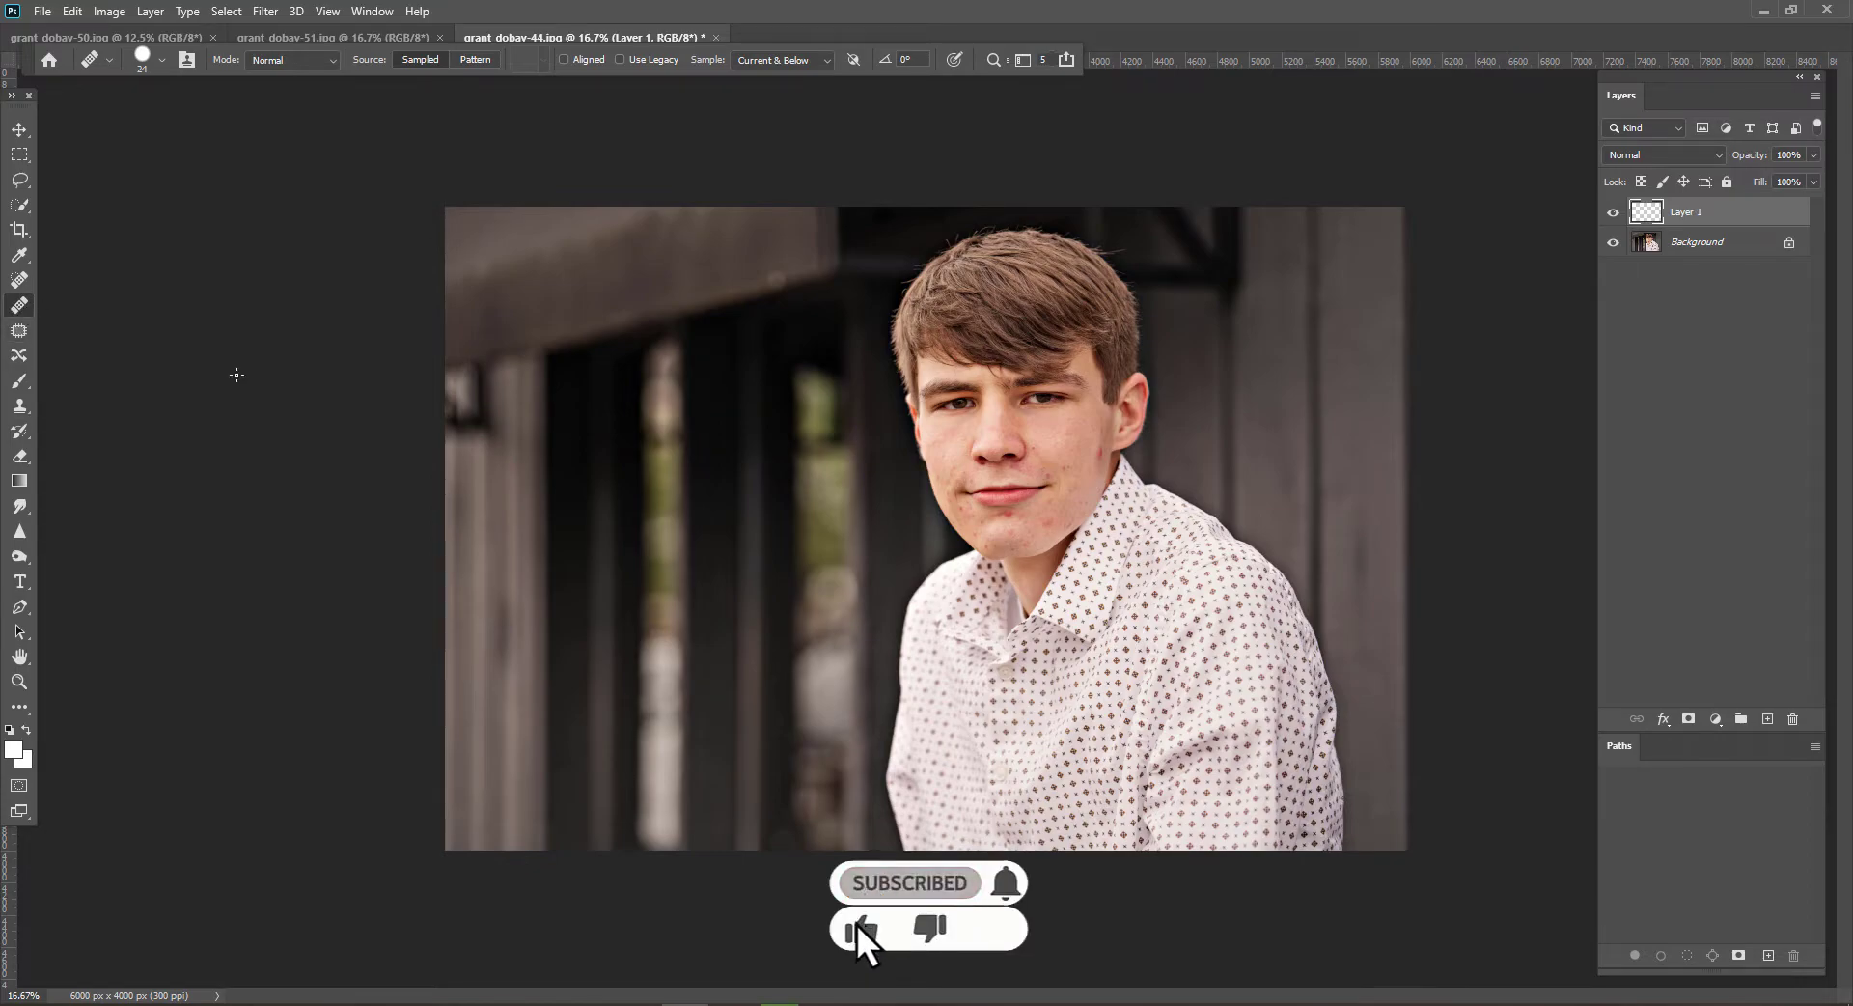
scroll(1110, 452, "up", 11)
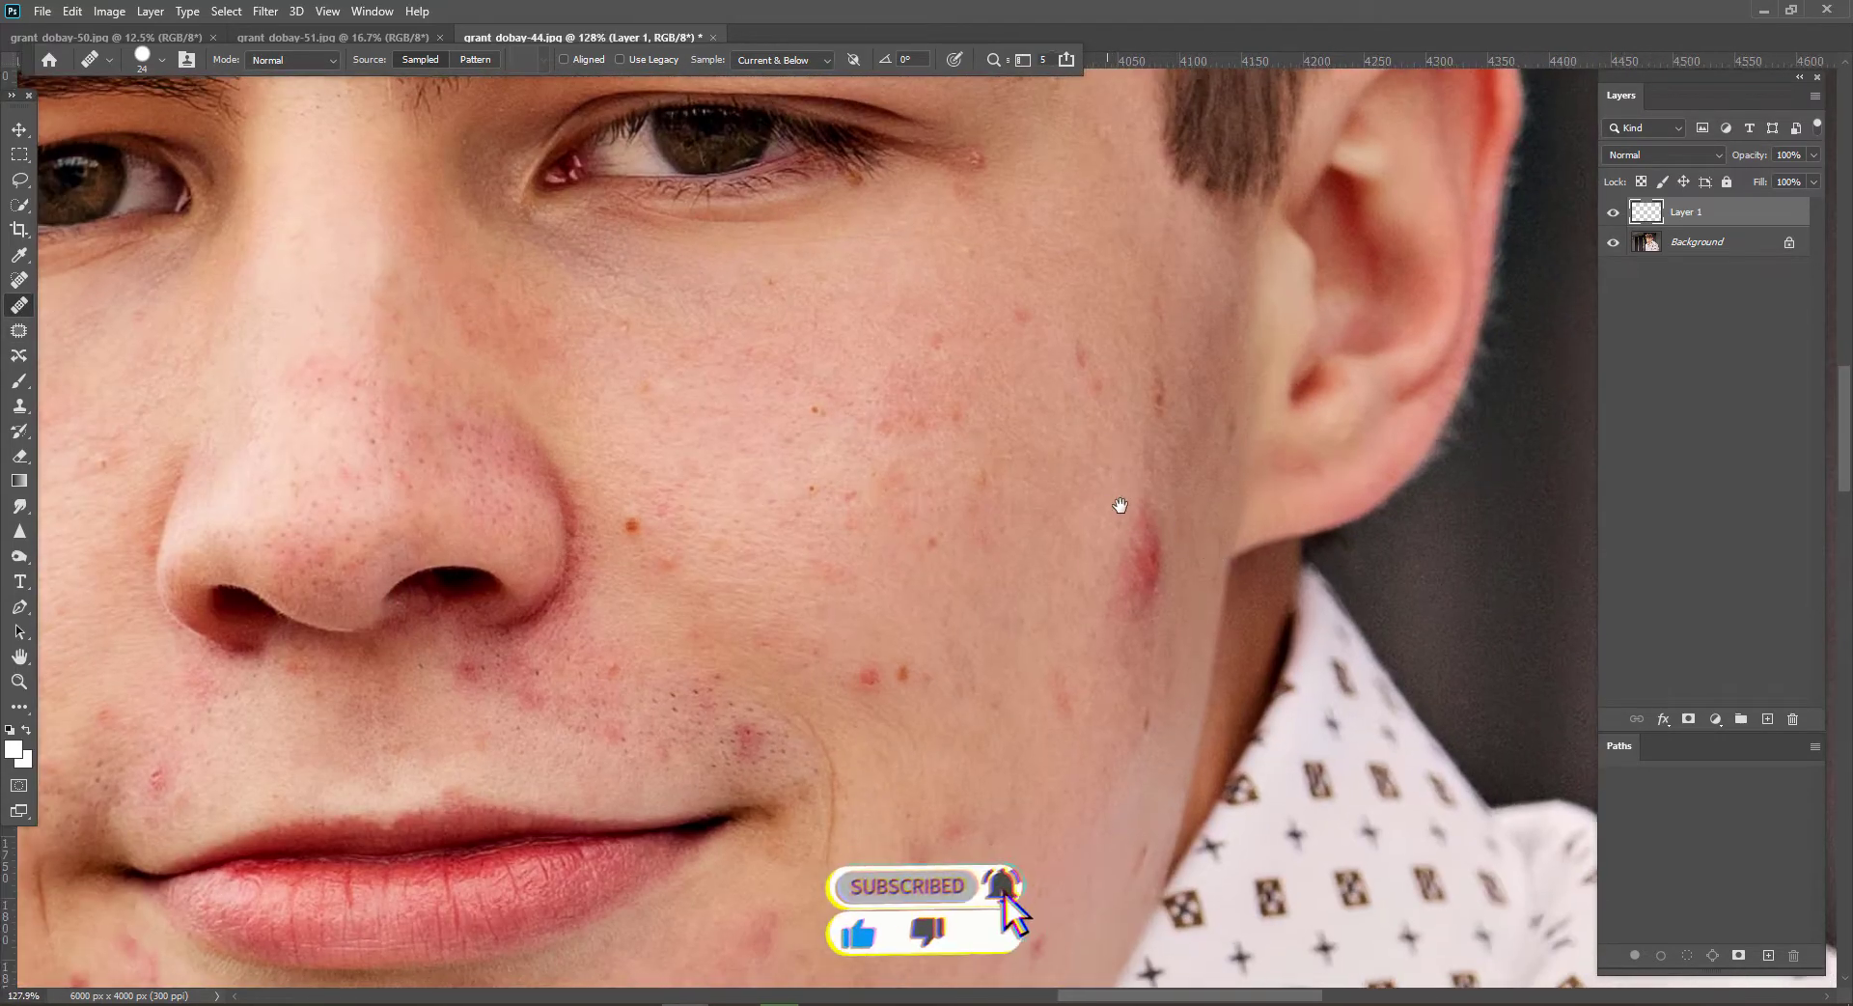
left_click_drag(1117, 504, 1131, 568)
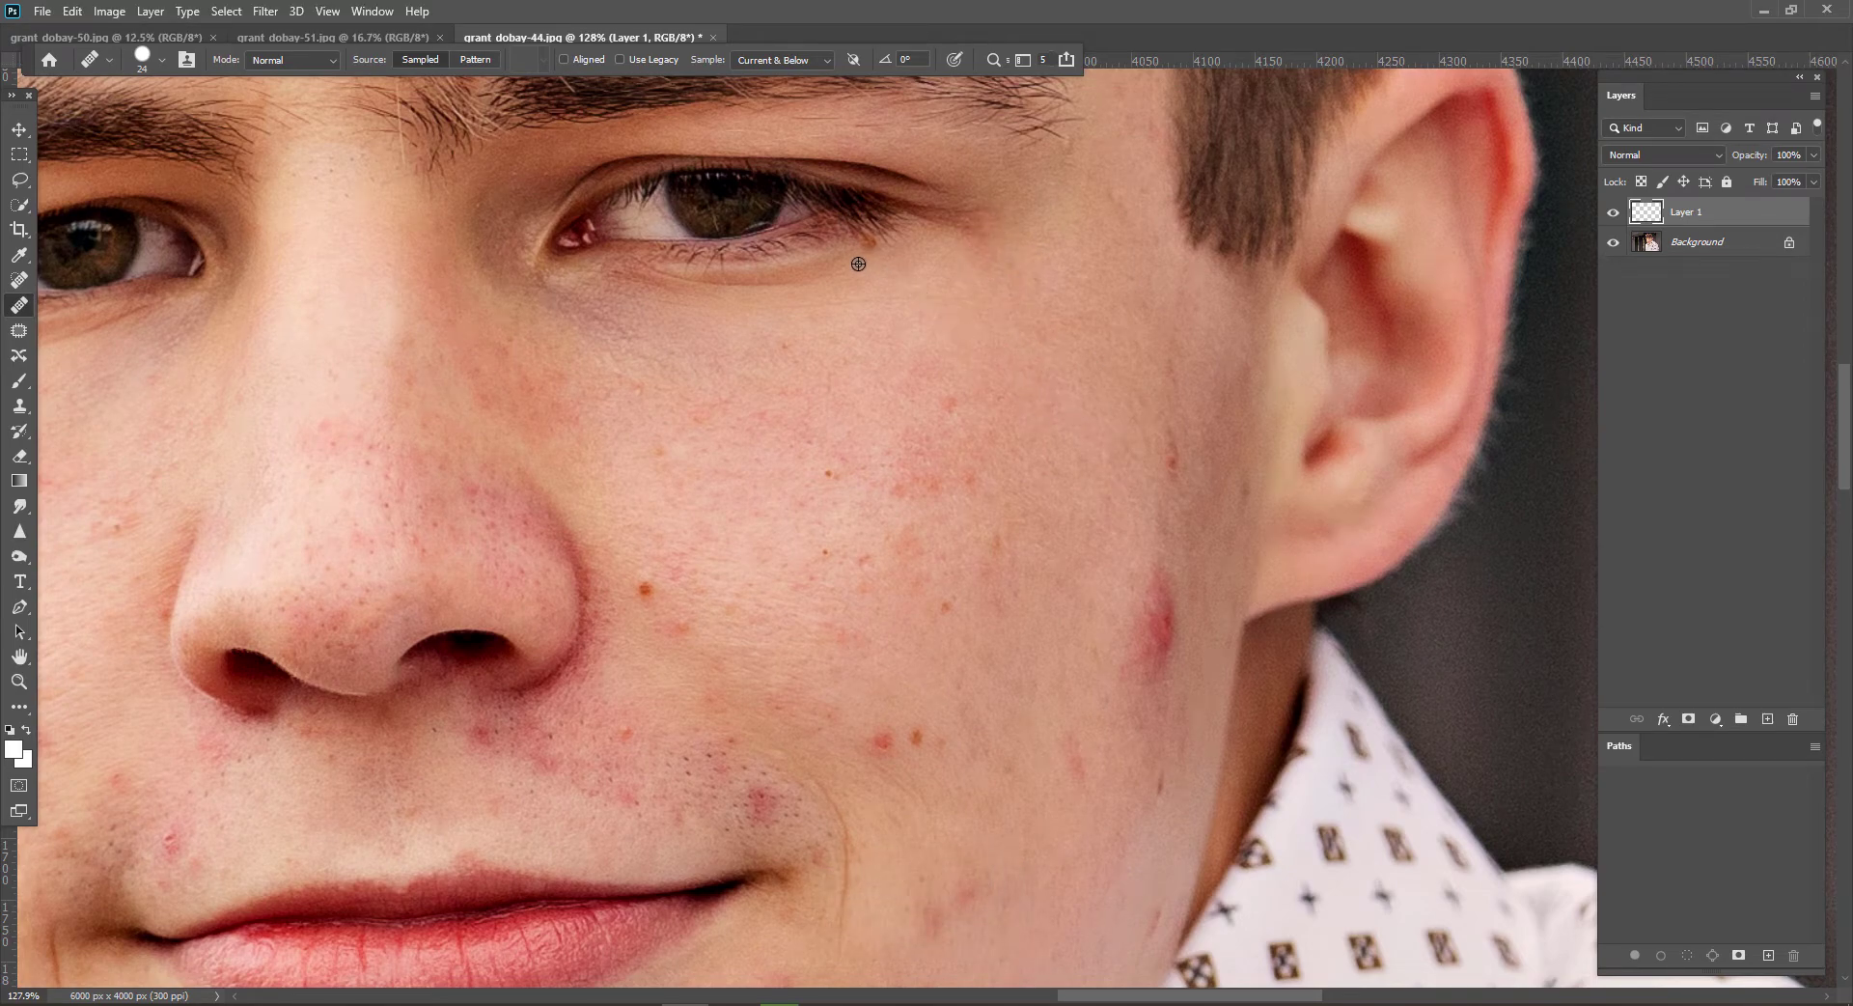
left_click(1145, 337, "alt")
left_click(1170, 454)
left_click_drag(1161, 575, 1158, 604)
left_click_drag(1150, 681, 1140, 601)
left_click_drag(1122, 703, 1134, 429)
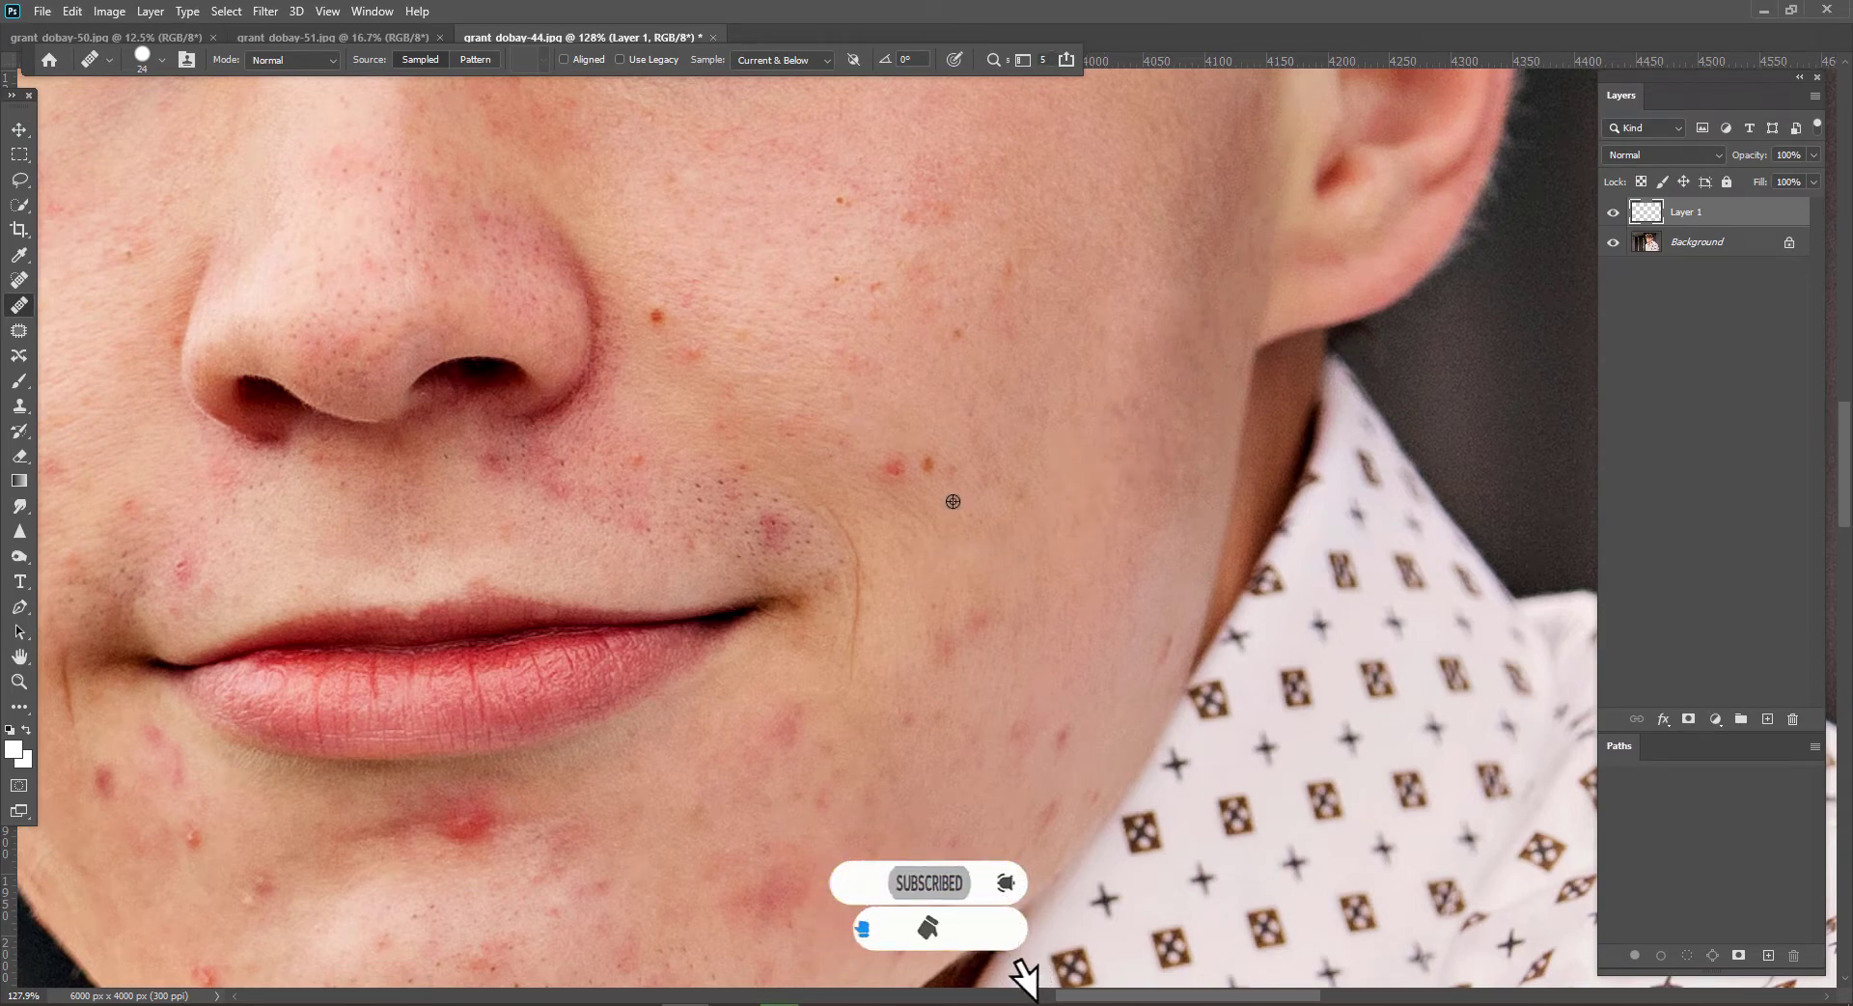
left_click(929, 466)
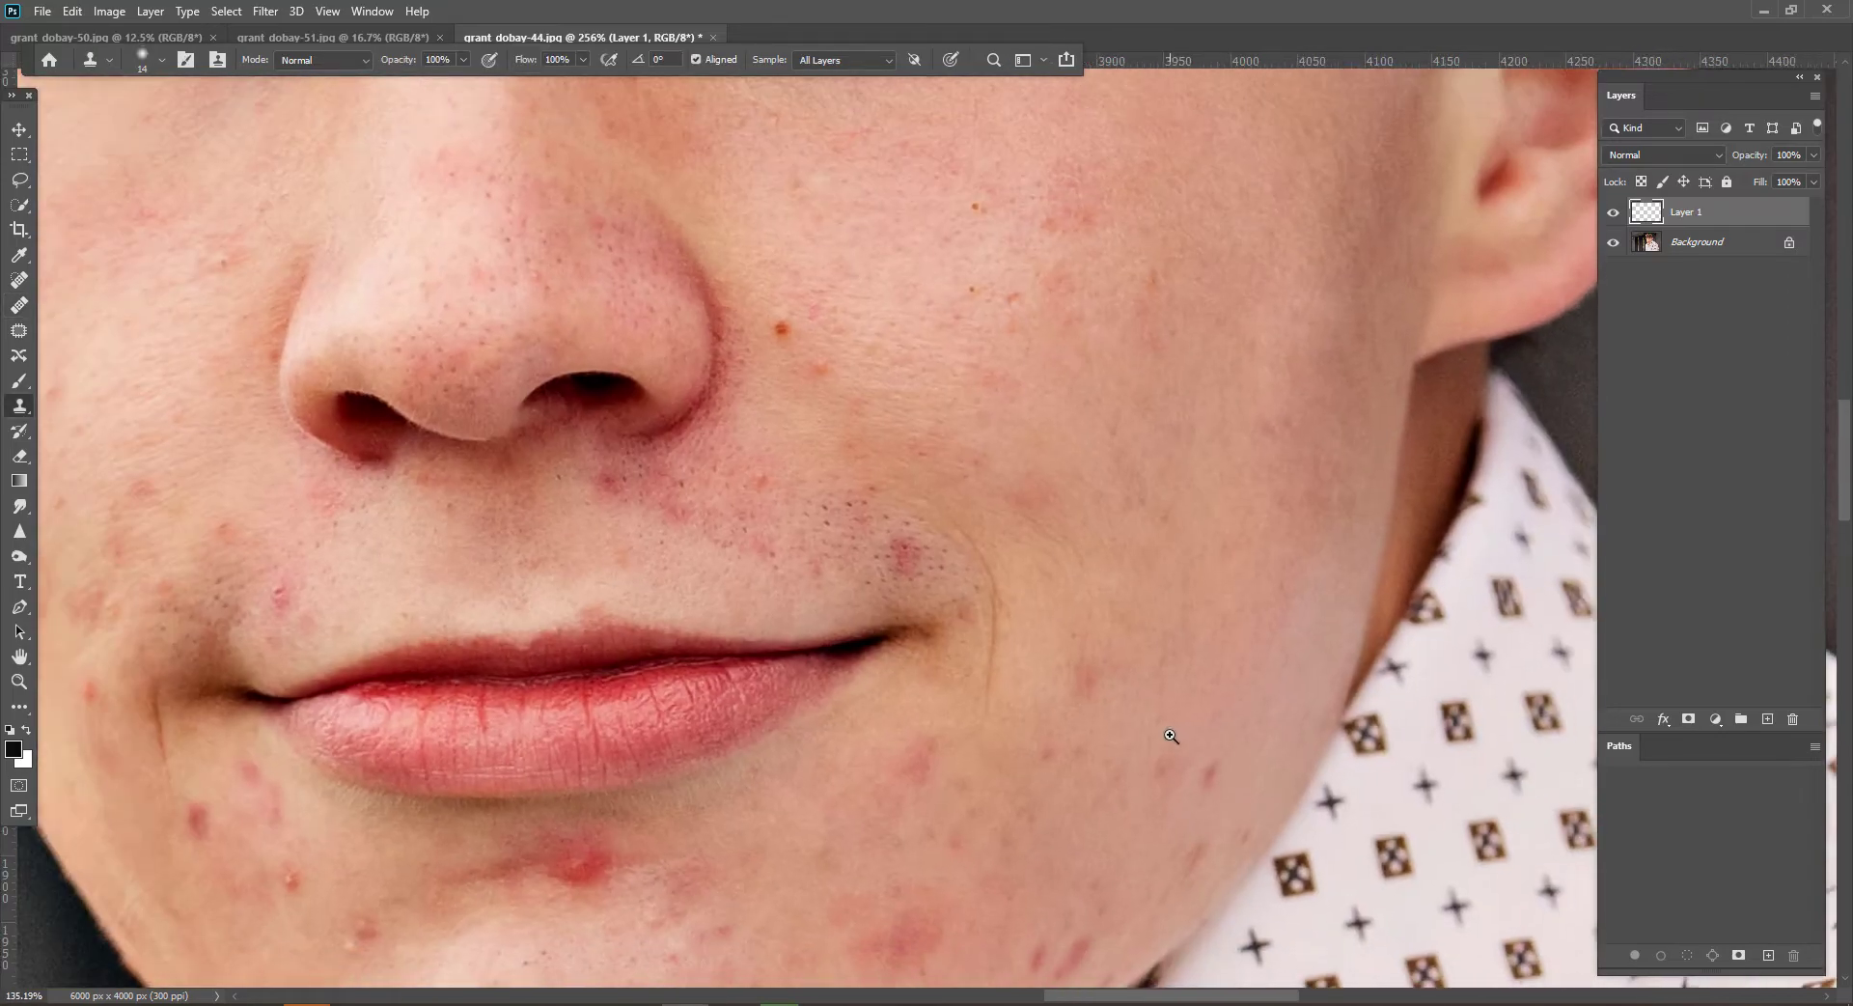
right_click(1315, 451, "alt")
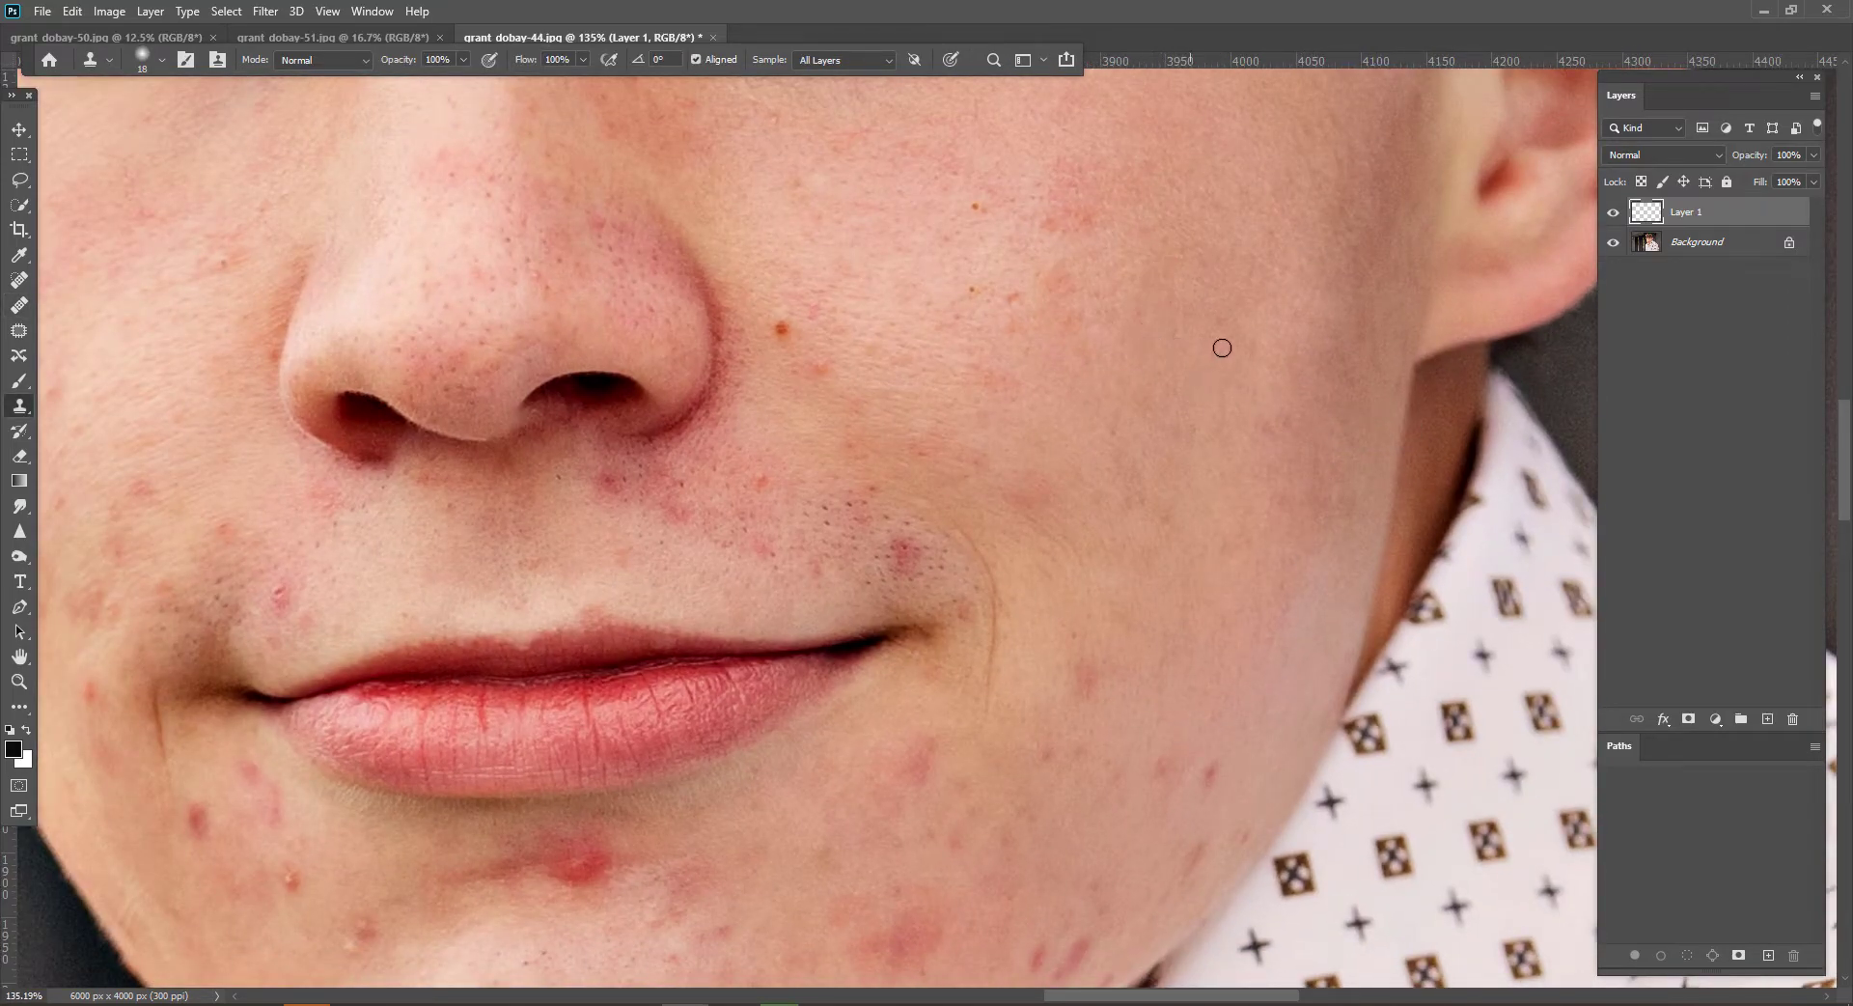
right_click(1179, 326, "alt")
key("j")
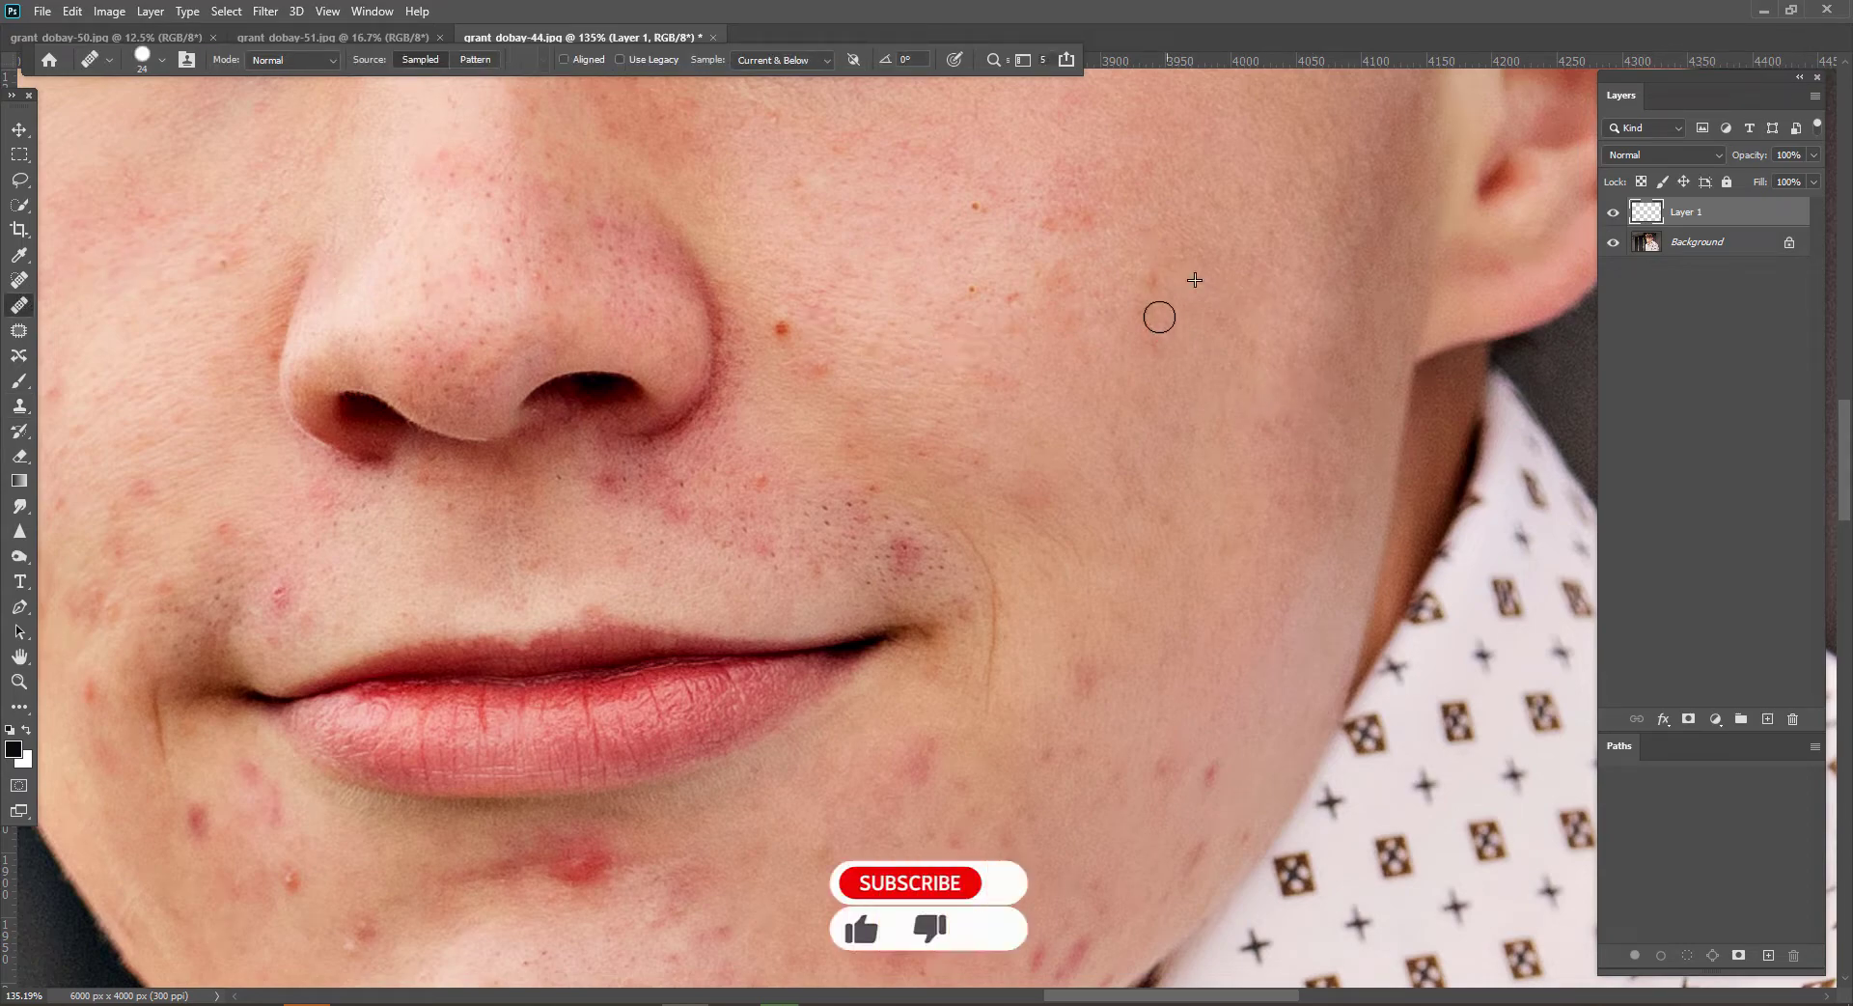
- Heal the small red spots on the upper cheek and the brown mole beside the nose with the Healing Brush
left_click(1038, 178, "alt")
left_click(1052, 224)
left_click(976, 205)
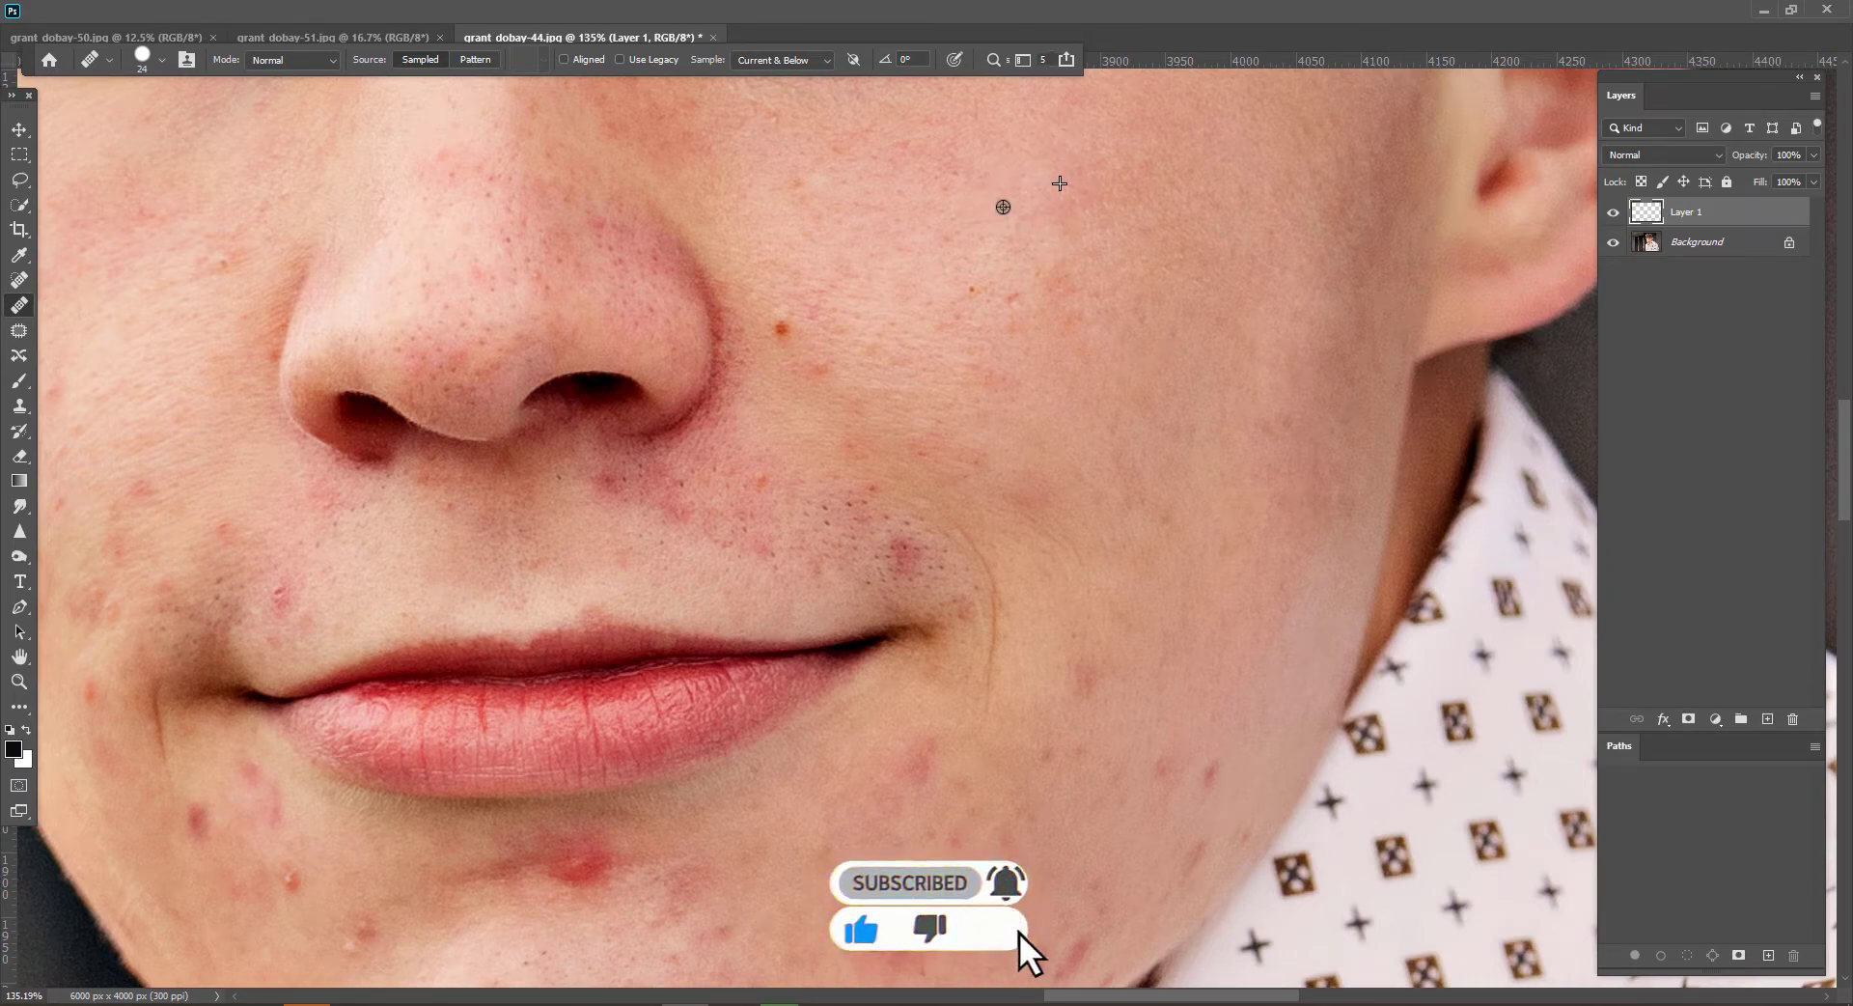
left_click(786, 326)
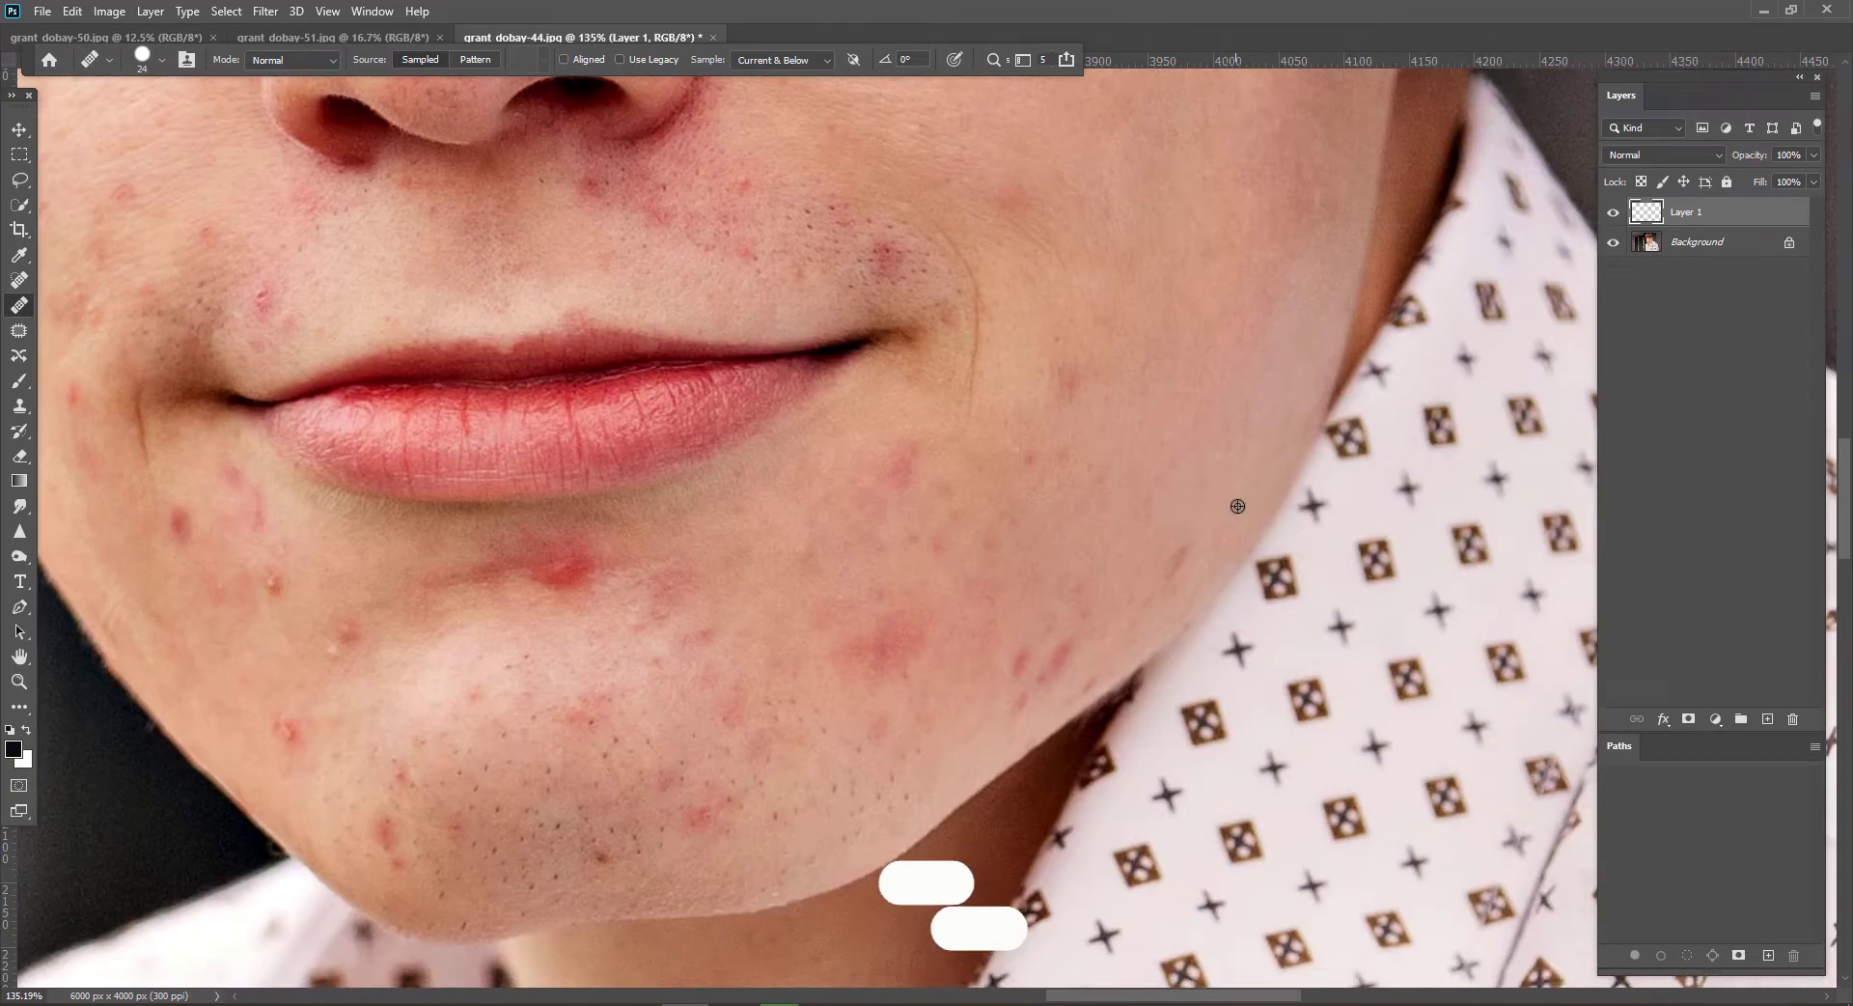
- Heal the red spots along the collar-side jawline and the blemish on the lower cheek from clean nearby skin
scroll(1208, 515, "down", 4)
left_click(1179, 546)
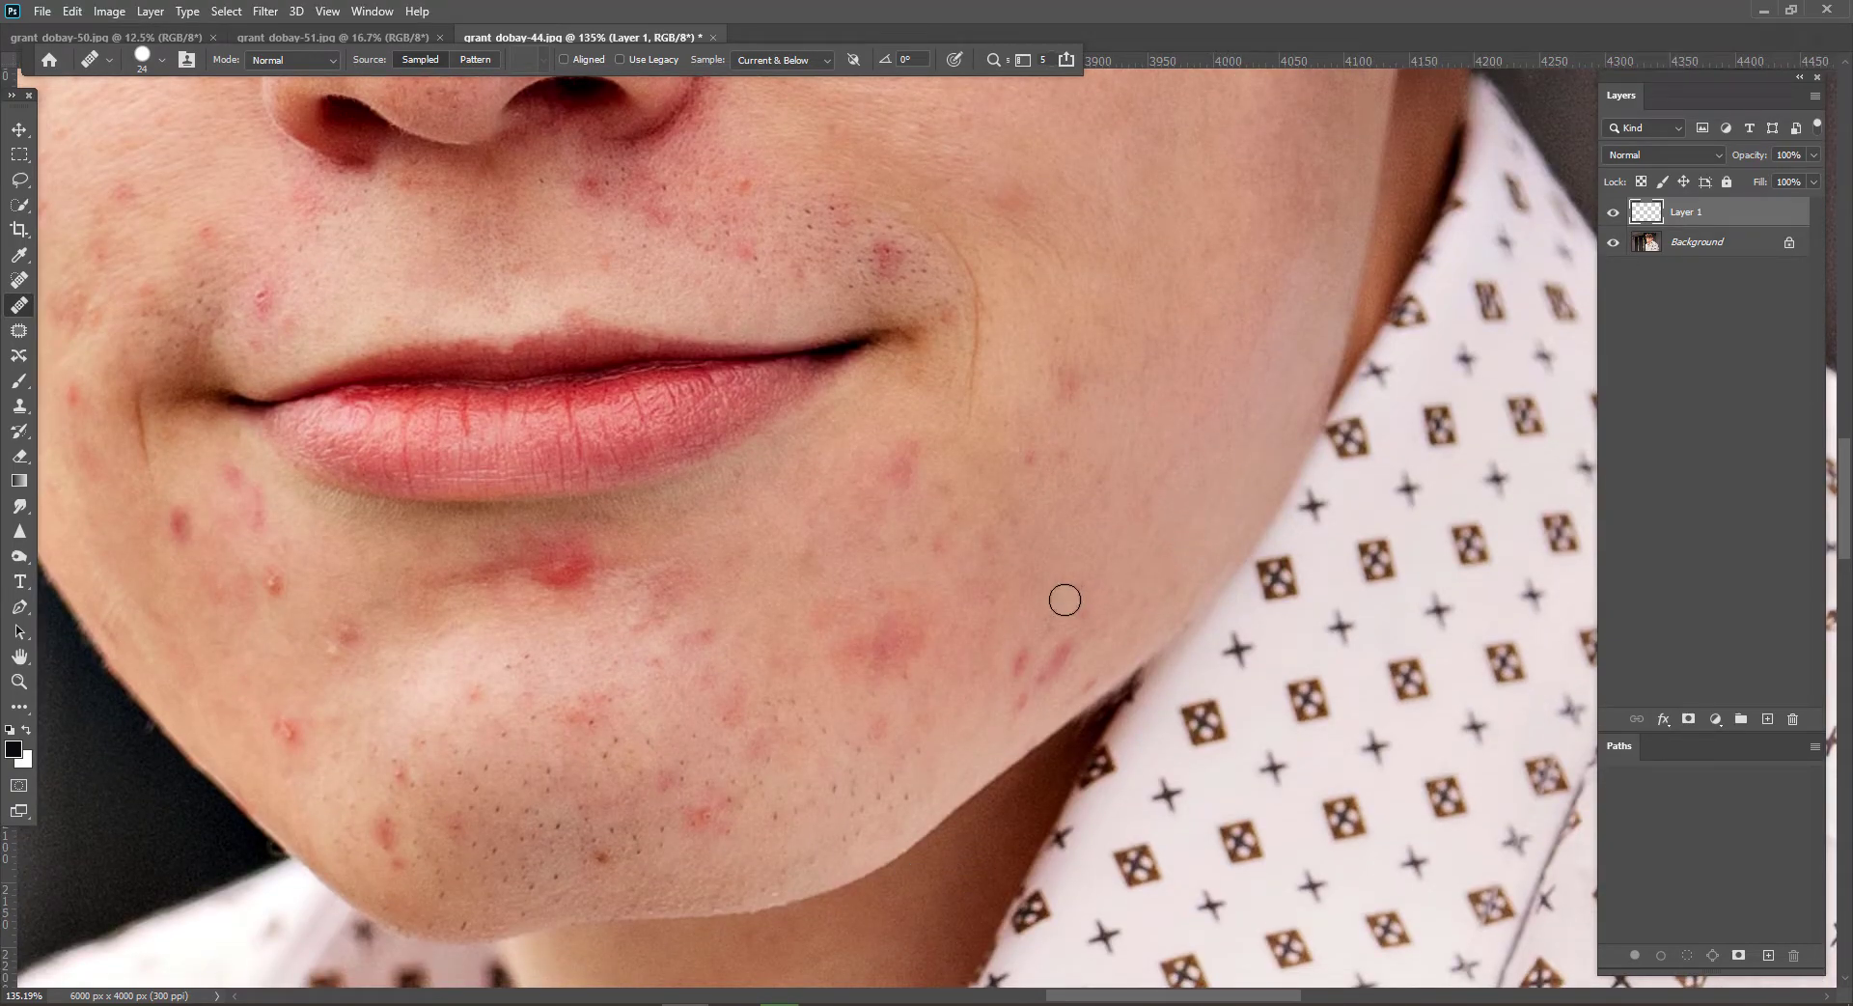
left_click(1026, 652)
left_click(1105, 540, "alt")
left_click(1060, 653)
left_click_drag(1028, 670, 1019, 700)
left_click(1067, 378)
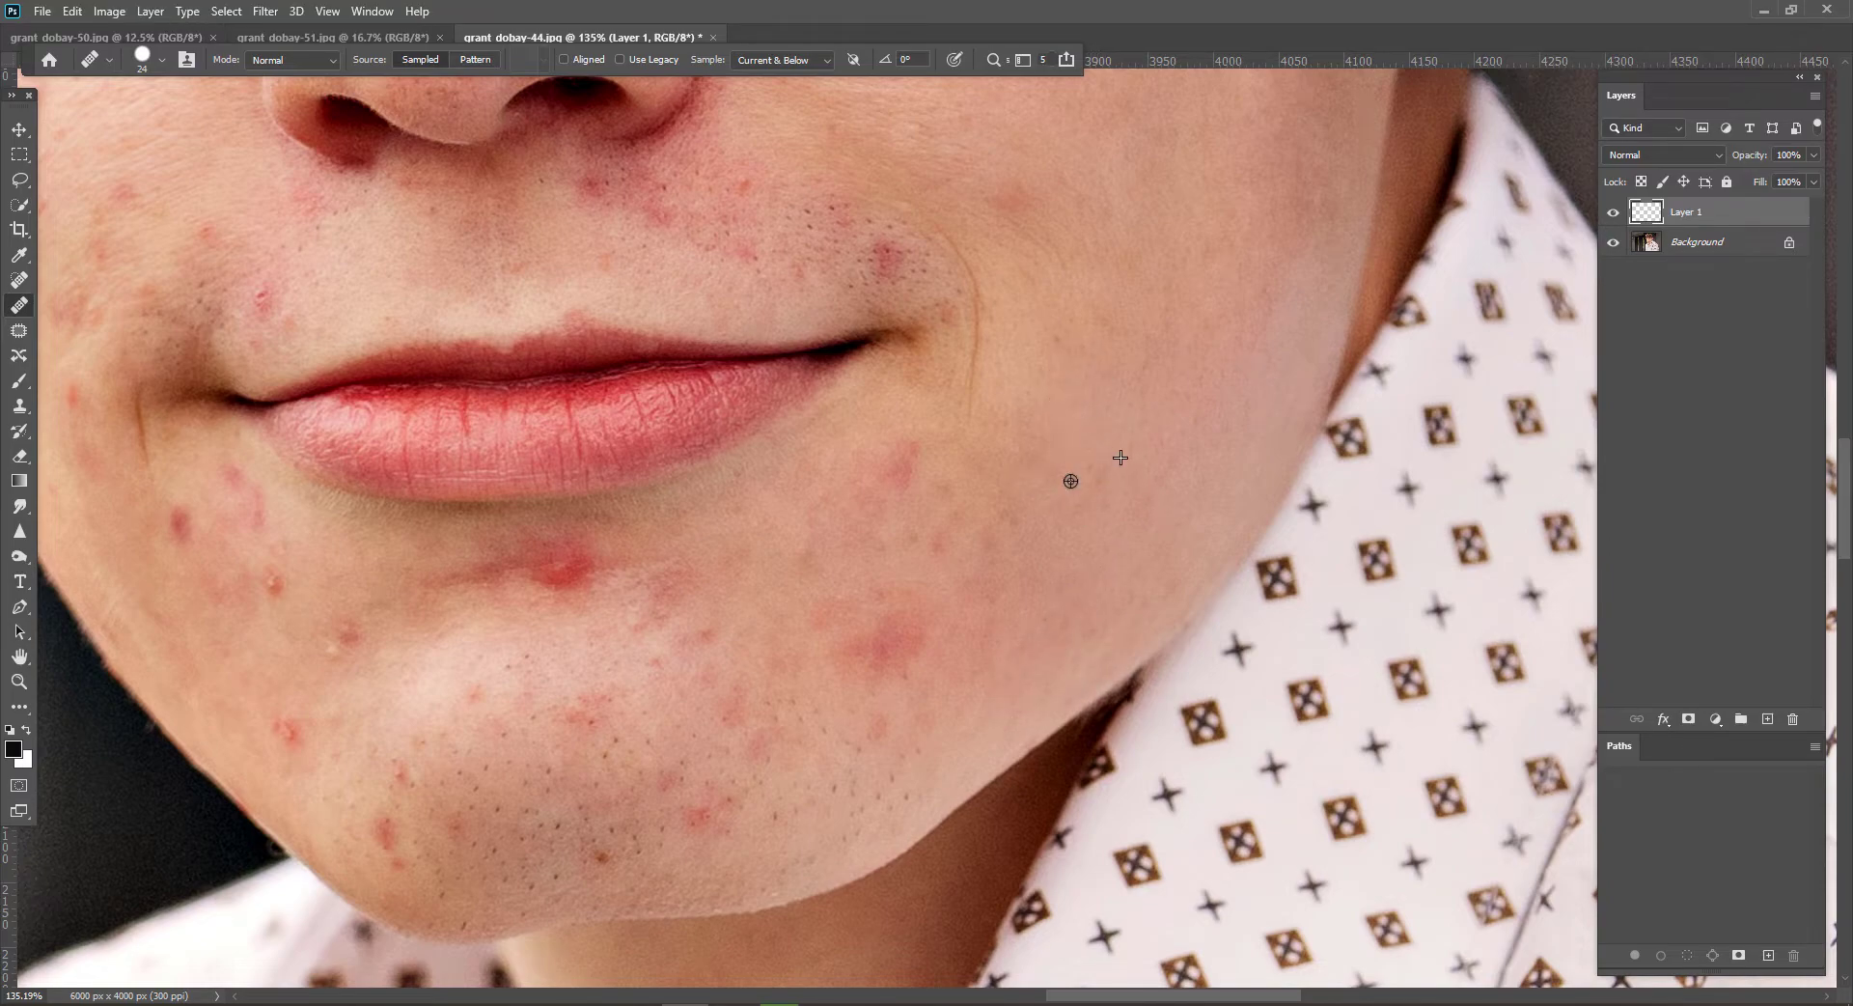
- Heal the redness below the collar-side mouth corner and the large red pimple under the lower lip
left_click(935, 497, "alt")
mouse_move(904, 470)
left_mouse_down()
mouse_move(1000, 540)
mouse_move(968, 549)
mouse_move(967, 602)
left_mouse_up()
left_click(1000, 541, "alt")
left_click(591, 610, "alt")
mouse_move(571, 569)
left_mouse_down()
mouse_move(534, 579)
mouse_move(574, 579)
mouse_move(580, 624)
left_mouse_up()
left_click(490, 585, "alt")
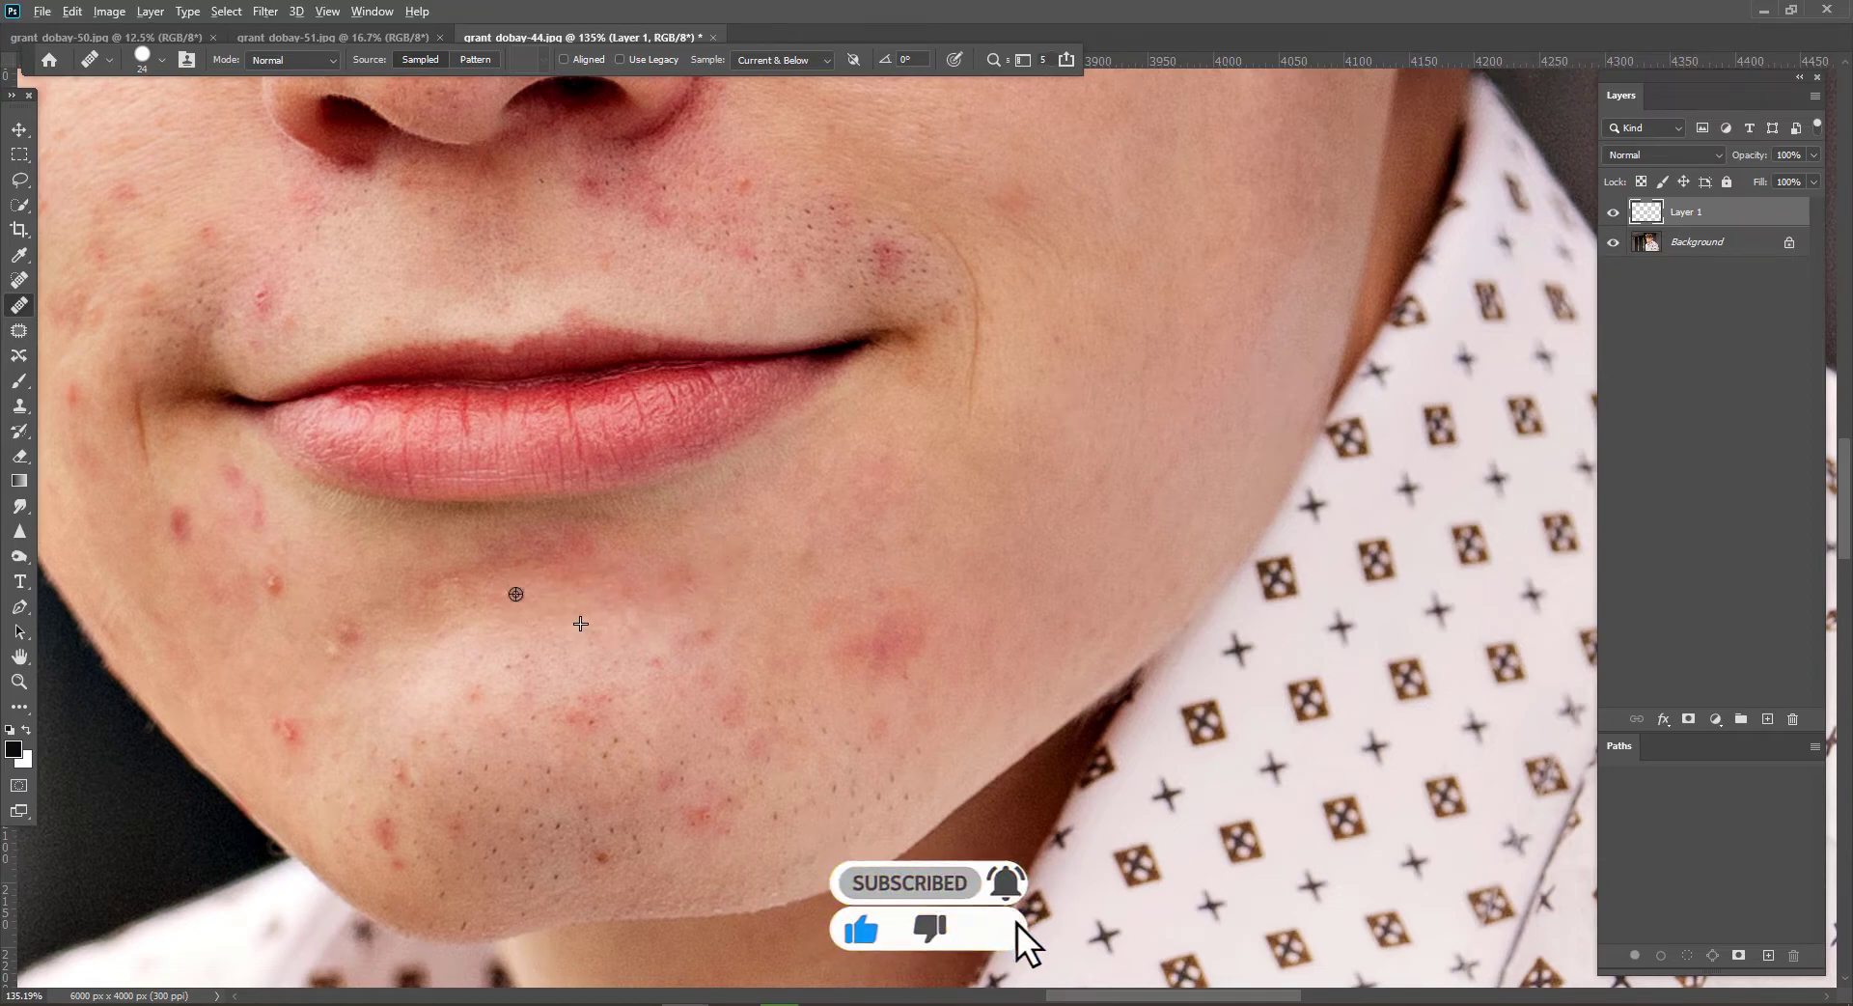
- Heal the cluster of red spots below the opposite mouth corner and down the side of the chin
left_click(303, 561, "alt")
left_click(275, 582)
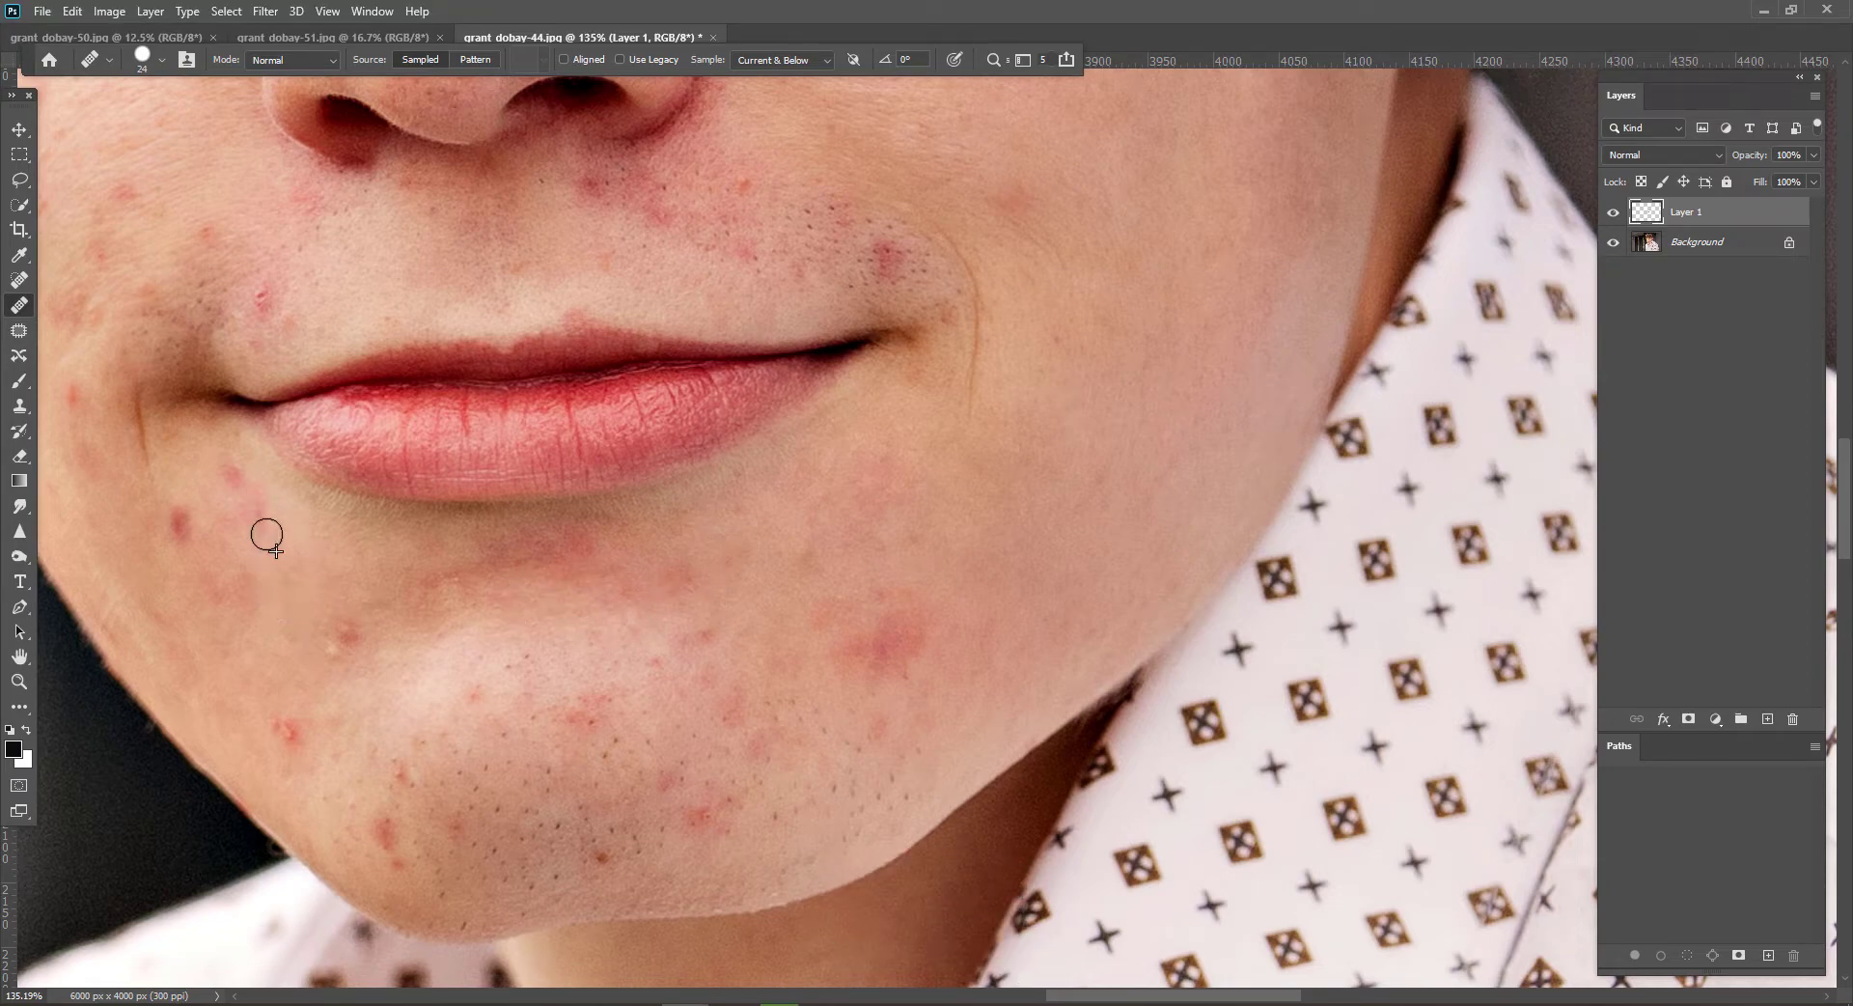
left_click(234, 476)
left_click(203, 547, "alt")
left_click_drag(182, 520, 231, 590)
left_click(249, 614, "alt")
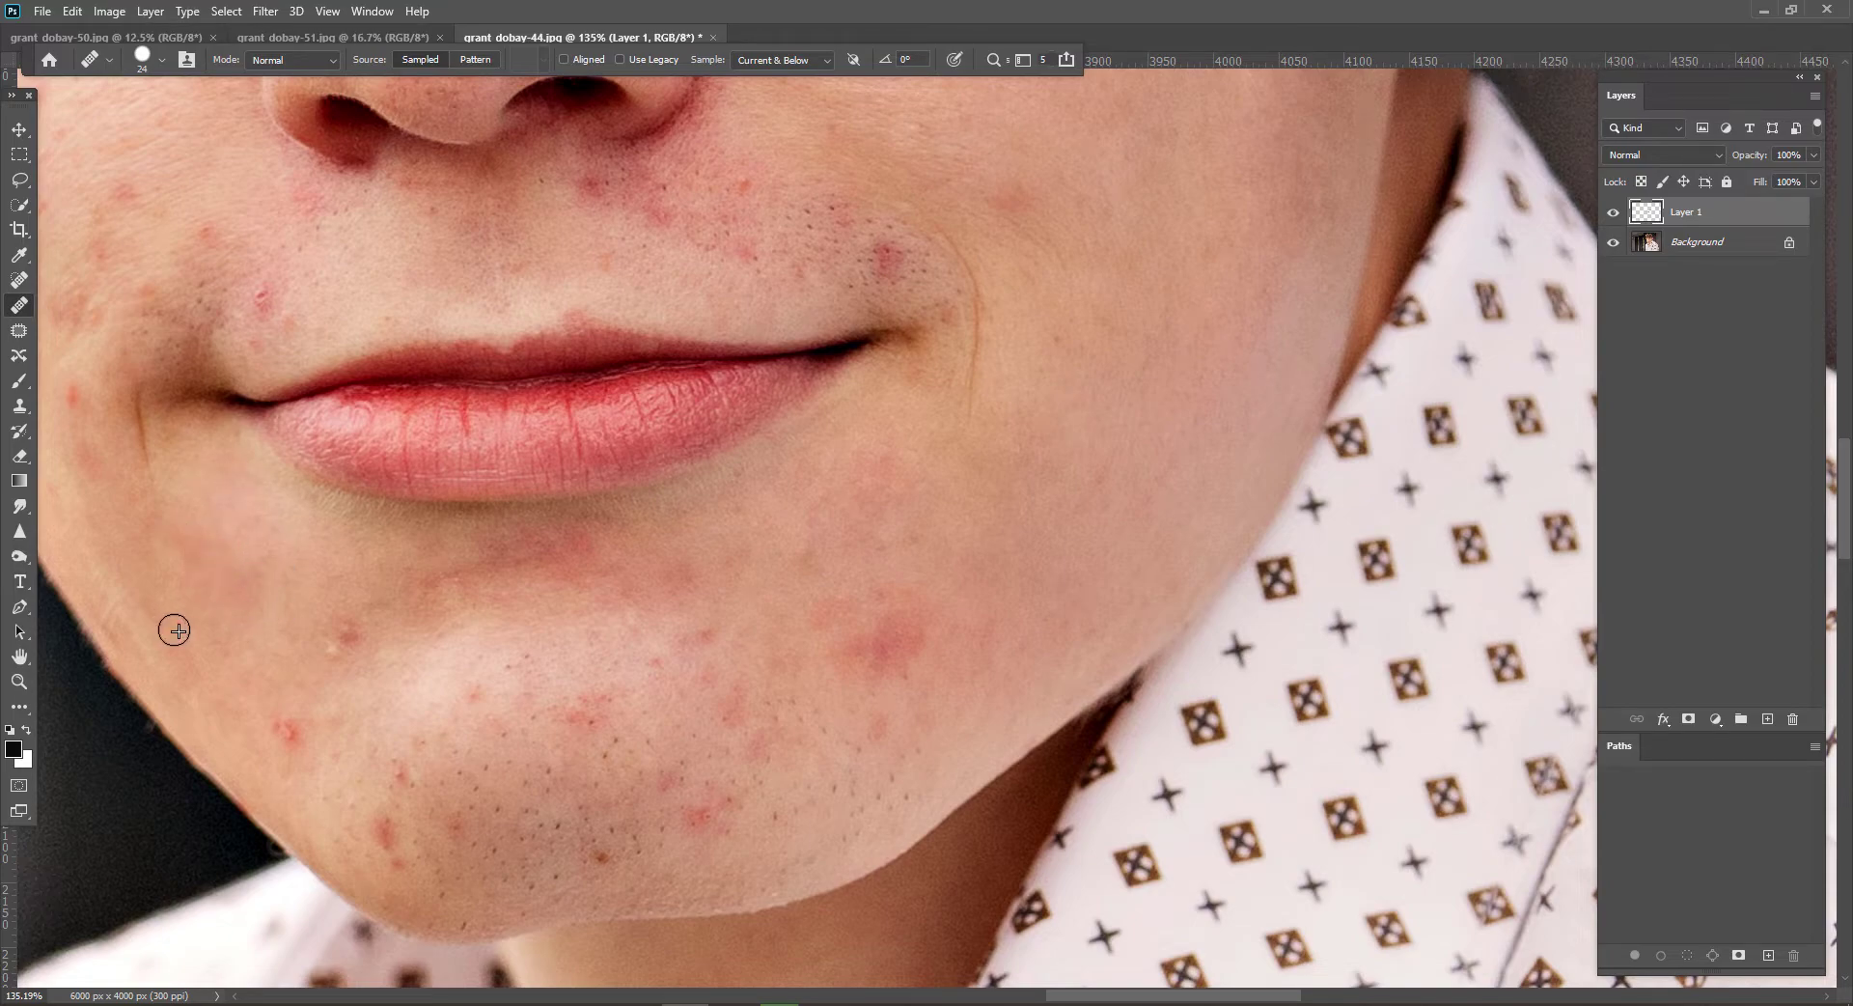
left_click(332, 644)
left_click(281, 738)
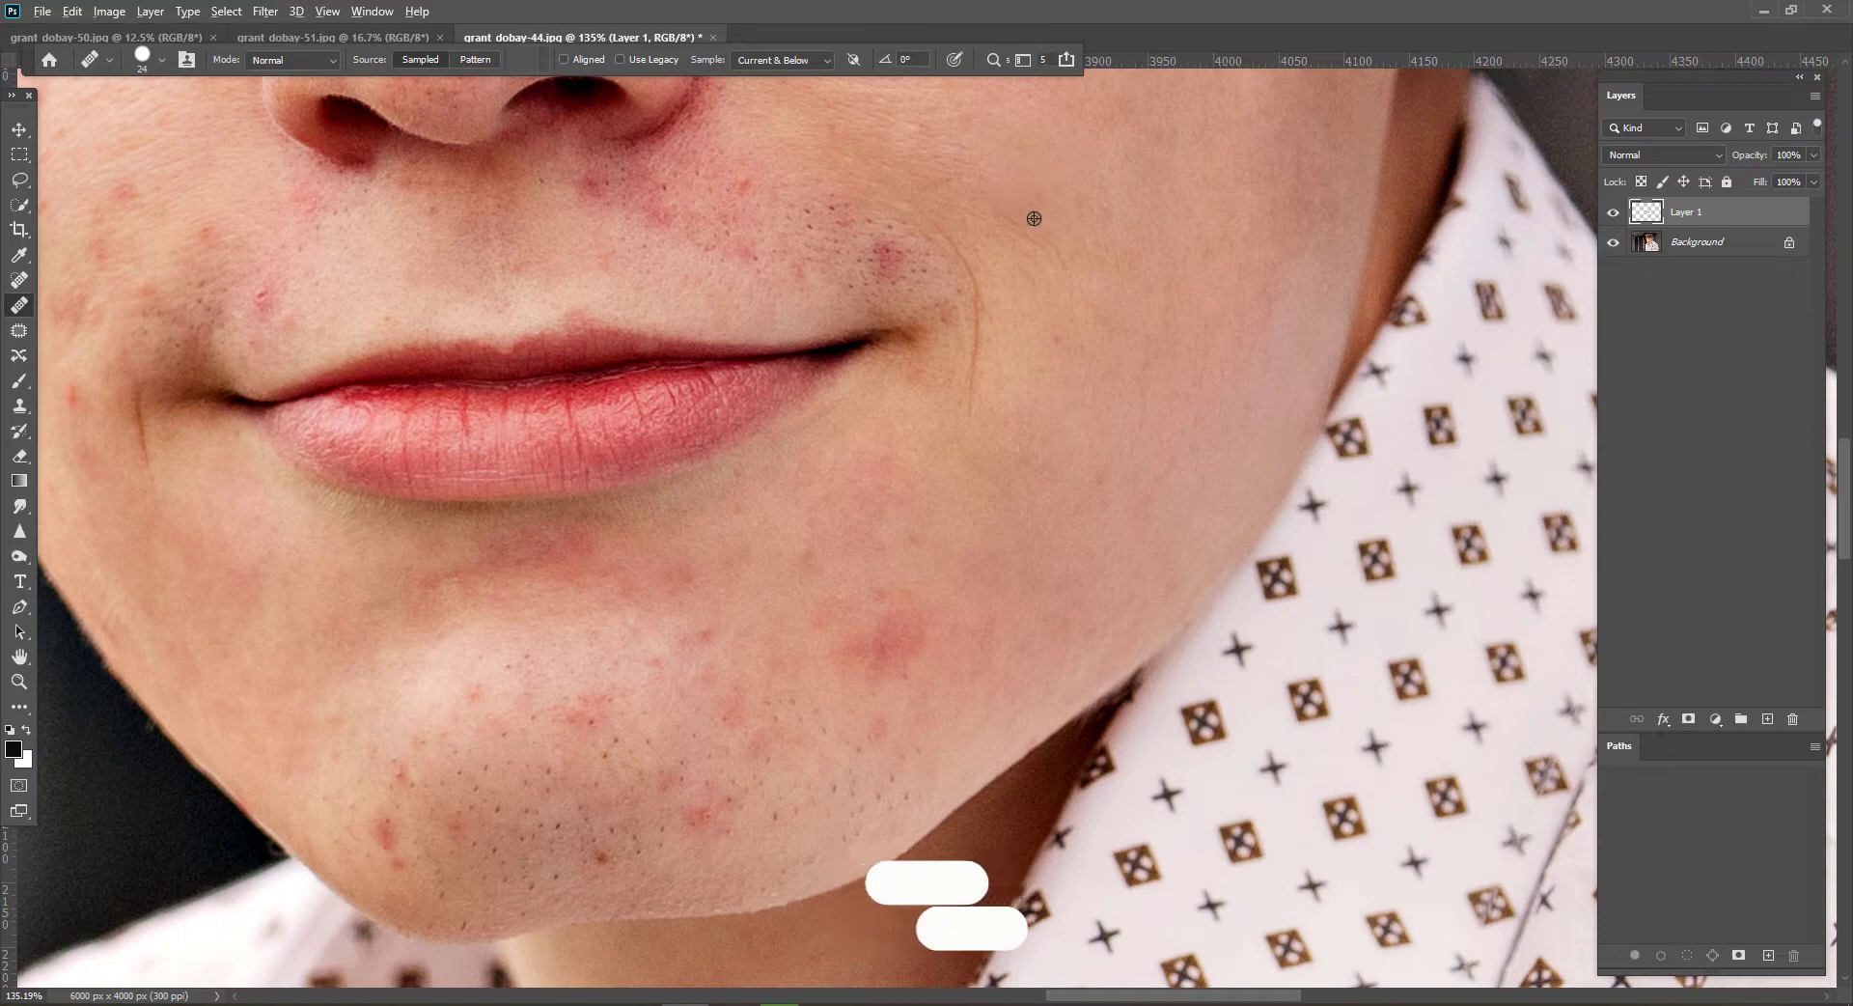
- Enlarge the Healing Brush to 30, heal the large red patch on the chin's side, and compare with the unretouched skin
key("bracketright")
mouse_move(901, 646)
left_mouse_down()
mouse_move(903, 582)
mouse_move(827, 612)
left_mouse_up()
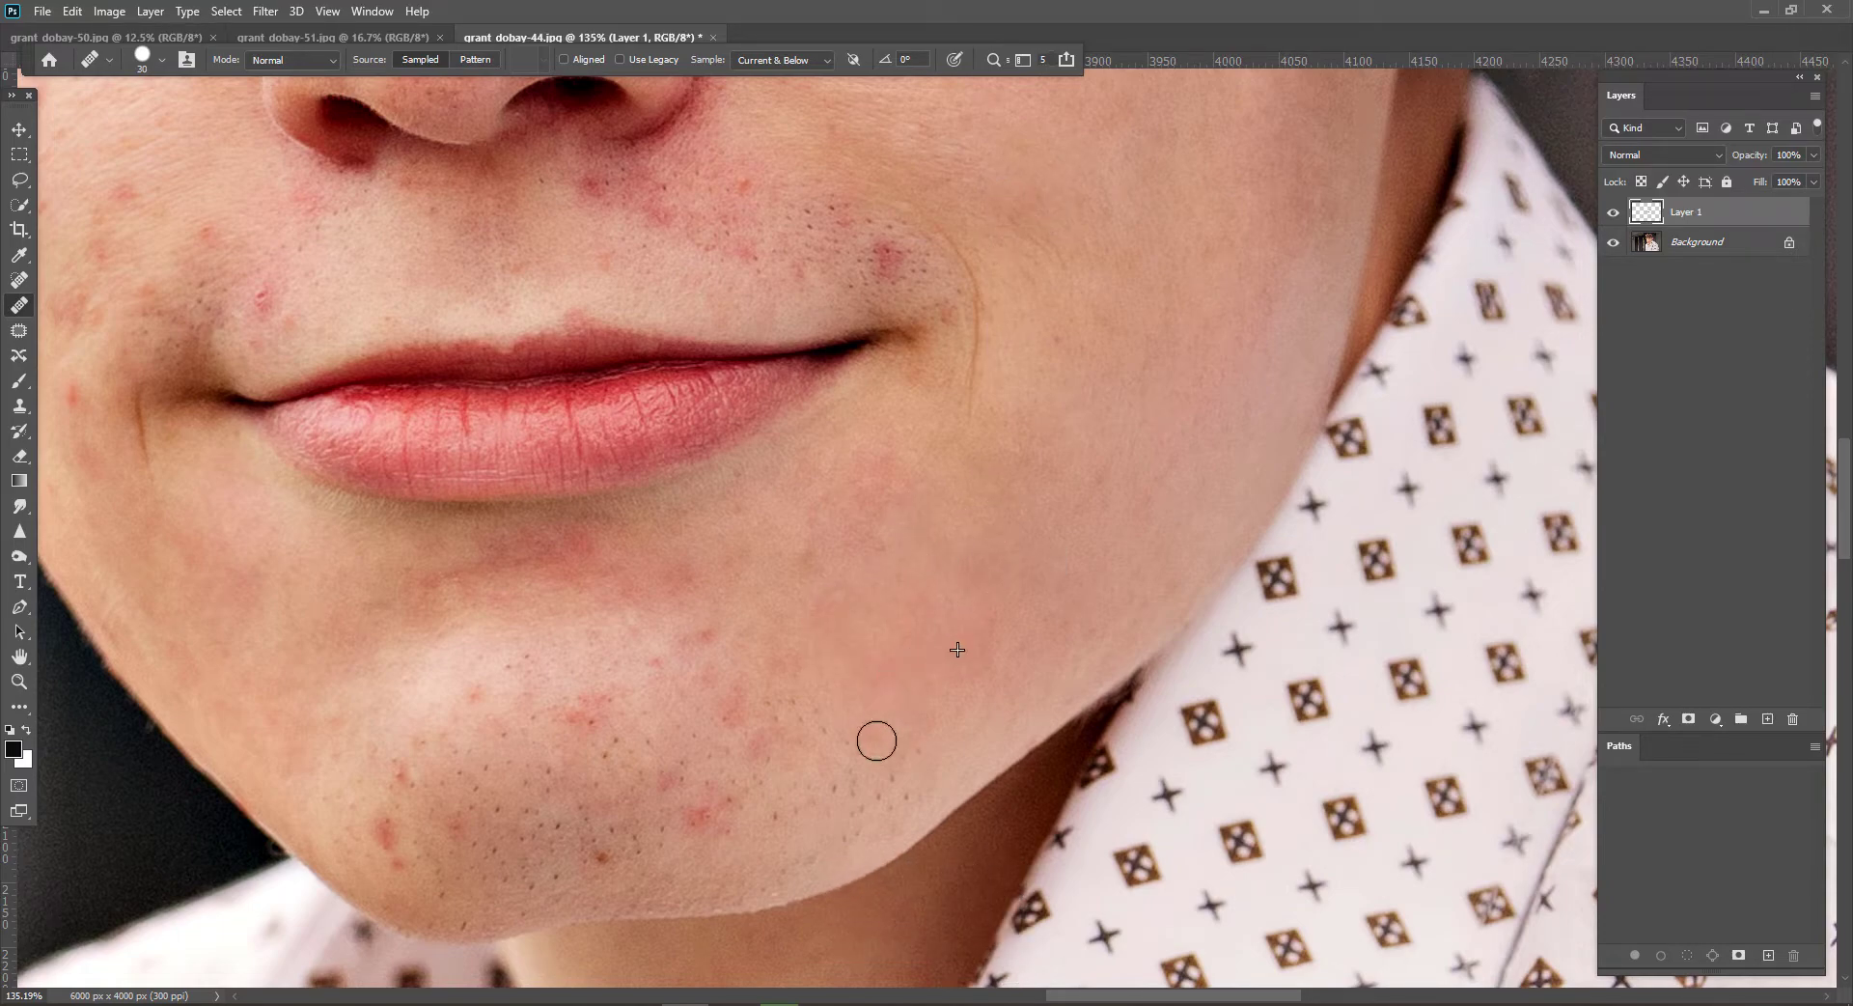
left_click(1613, 214)
left_click(1613, 214)
left_click(1613, 213)
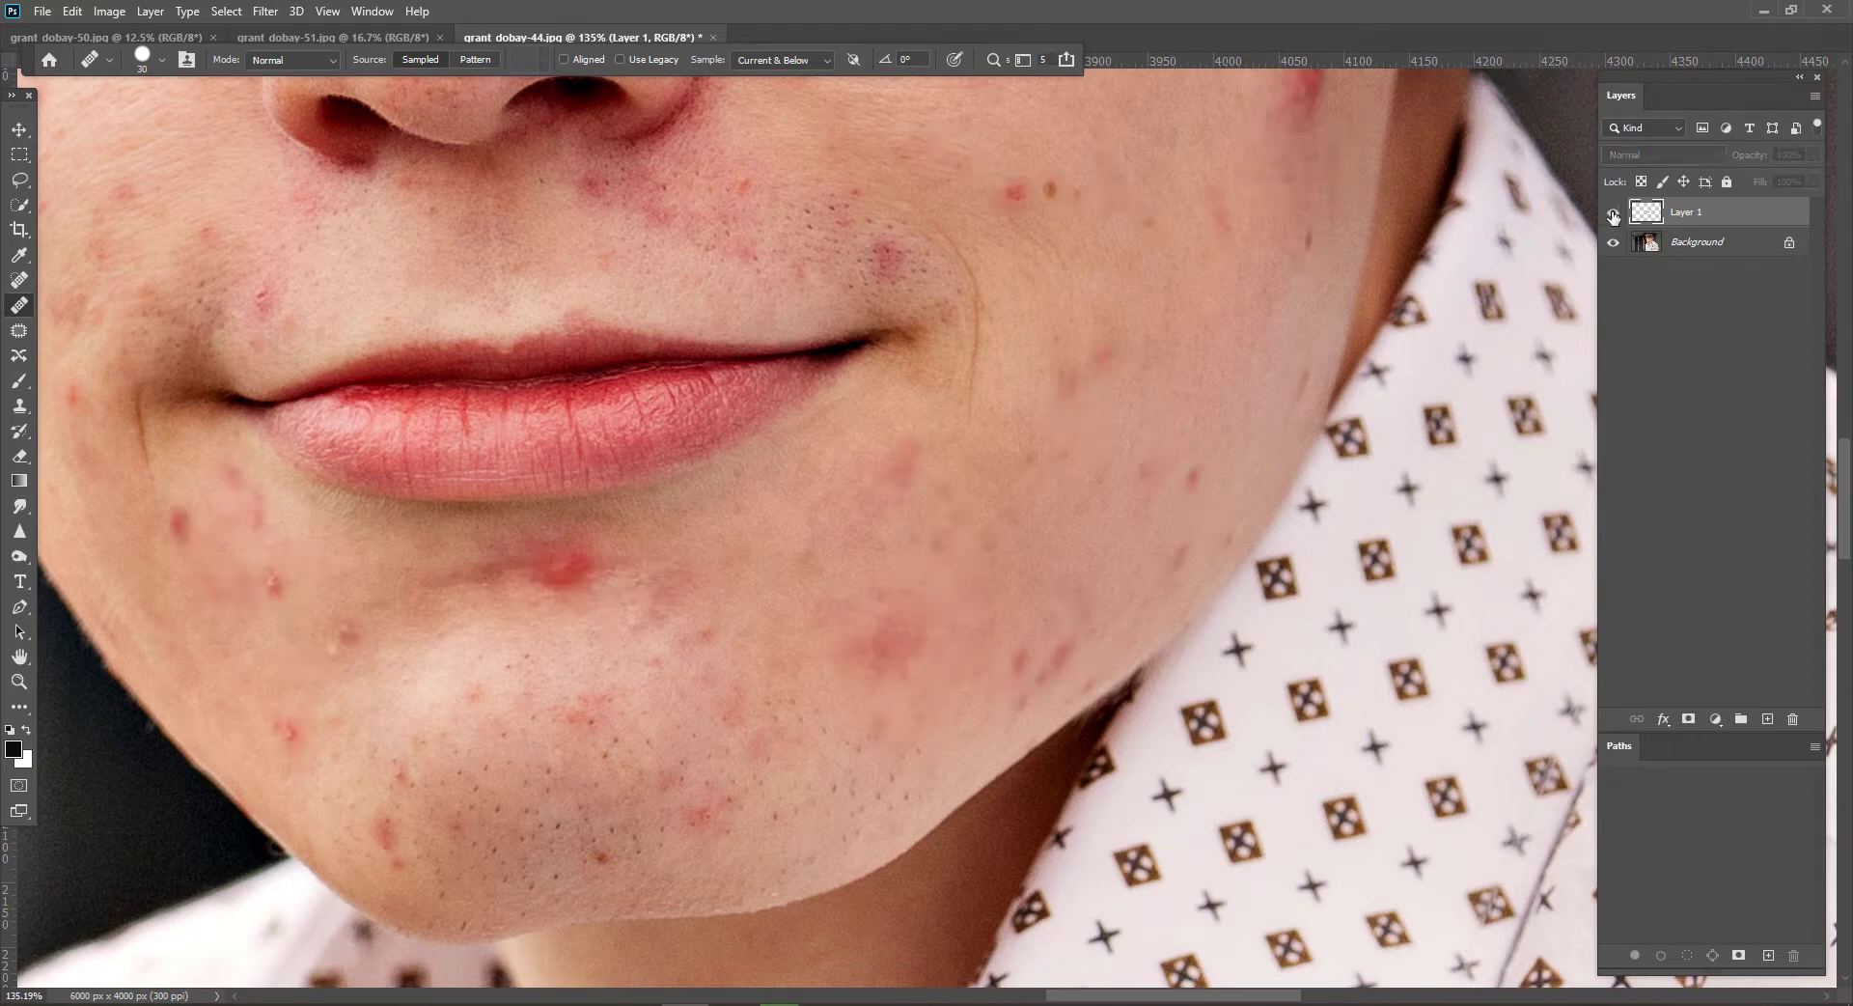
left_click(1613, 214)
left_click(745, 515)
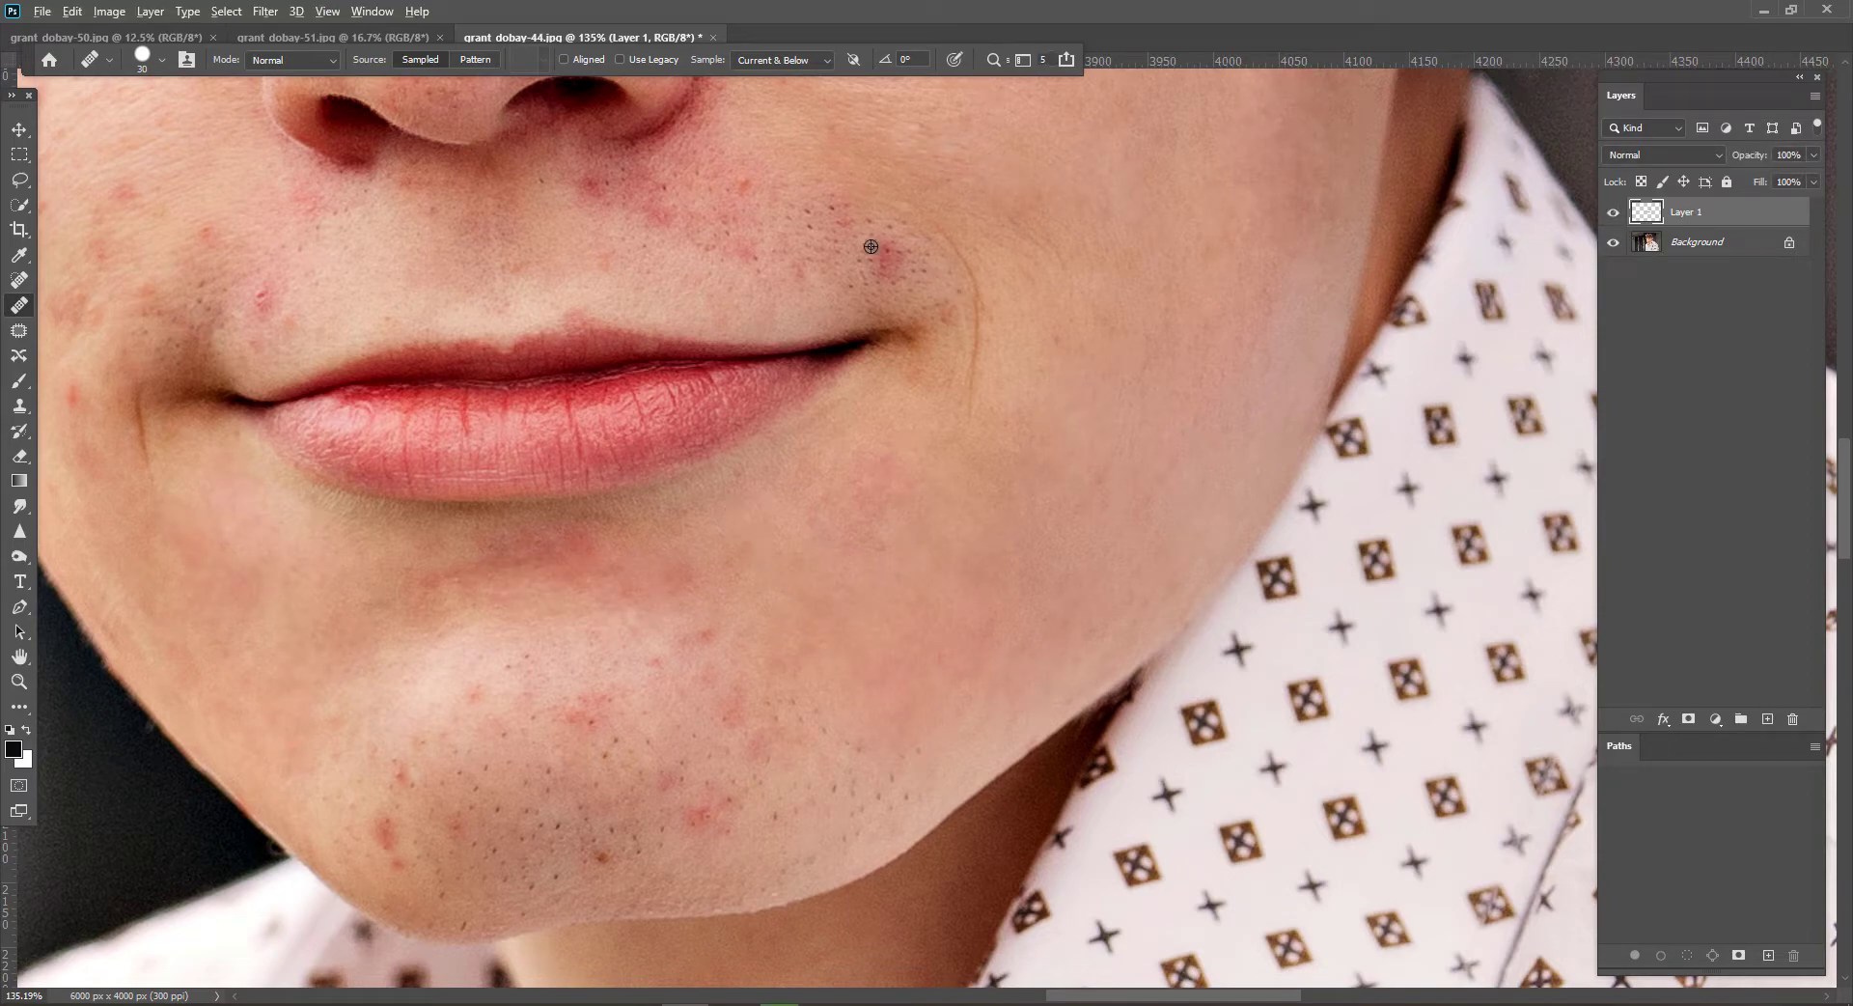
- Heal the red spots between the nose and upper lip, including the blemish near the collar-side mouth corner
left_click(761, 253, "alt")
left_click(592, 183)
left_click(653, 211)
left_click_drag(779, 200, 766, 260)
left_click(705, 219)
left_click(649, 248, "alt")
left_click(606, 259)
left_click(856, 235, "alt")
left_click_drag(890, 259, 877, 246)
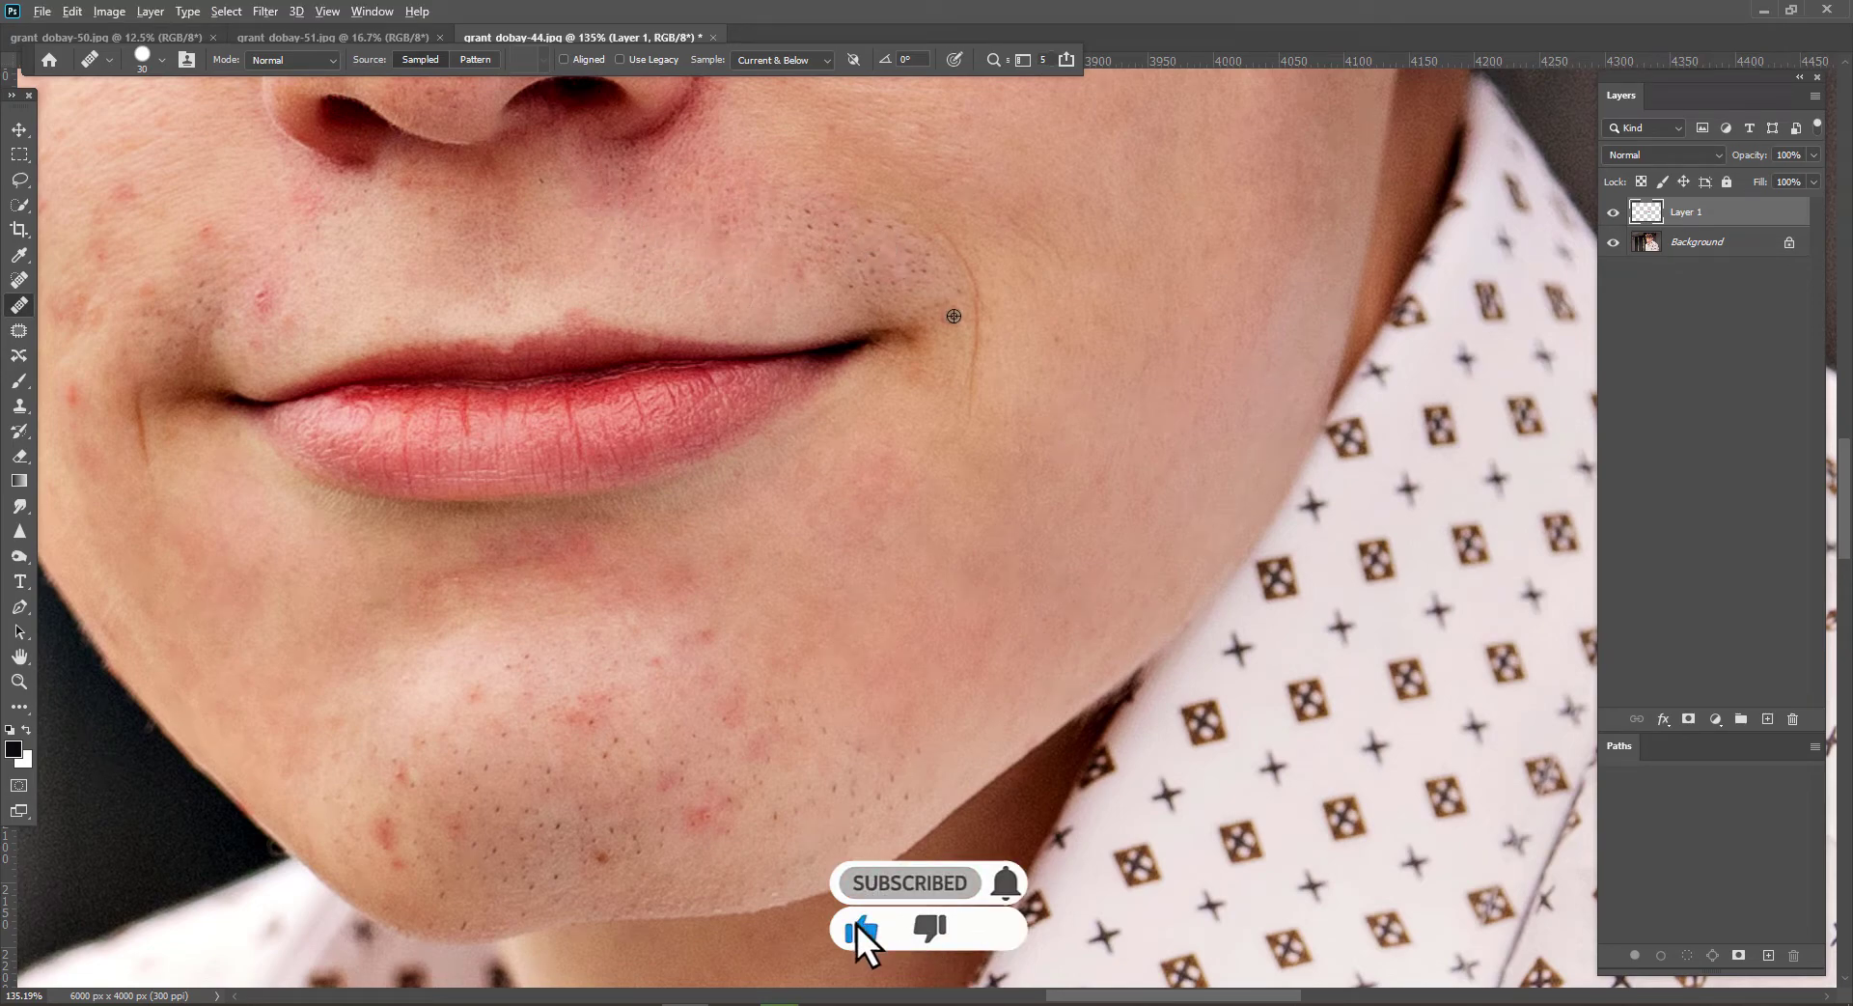
- Clean the remaining small specks just above the upper lip, using a Healing Brush size of 18
left_click(799, 273)
left_click(694, 284, "alt")
left_click(715, 309)
left_click(732, 314, "alt")
left_click(610, 273, "alt")
left_click(603, 310)
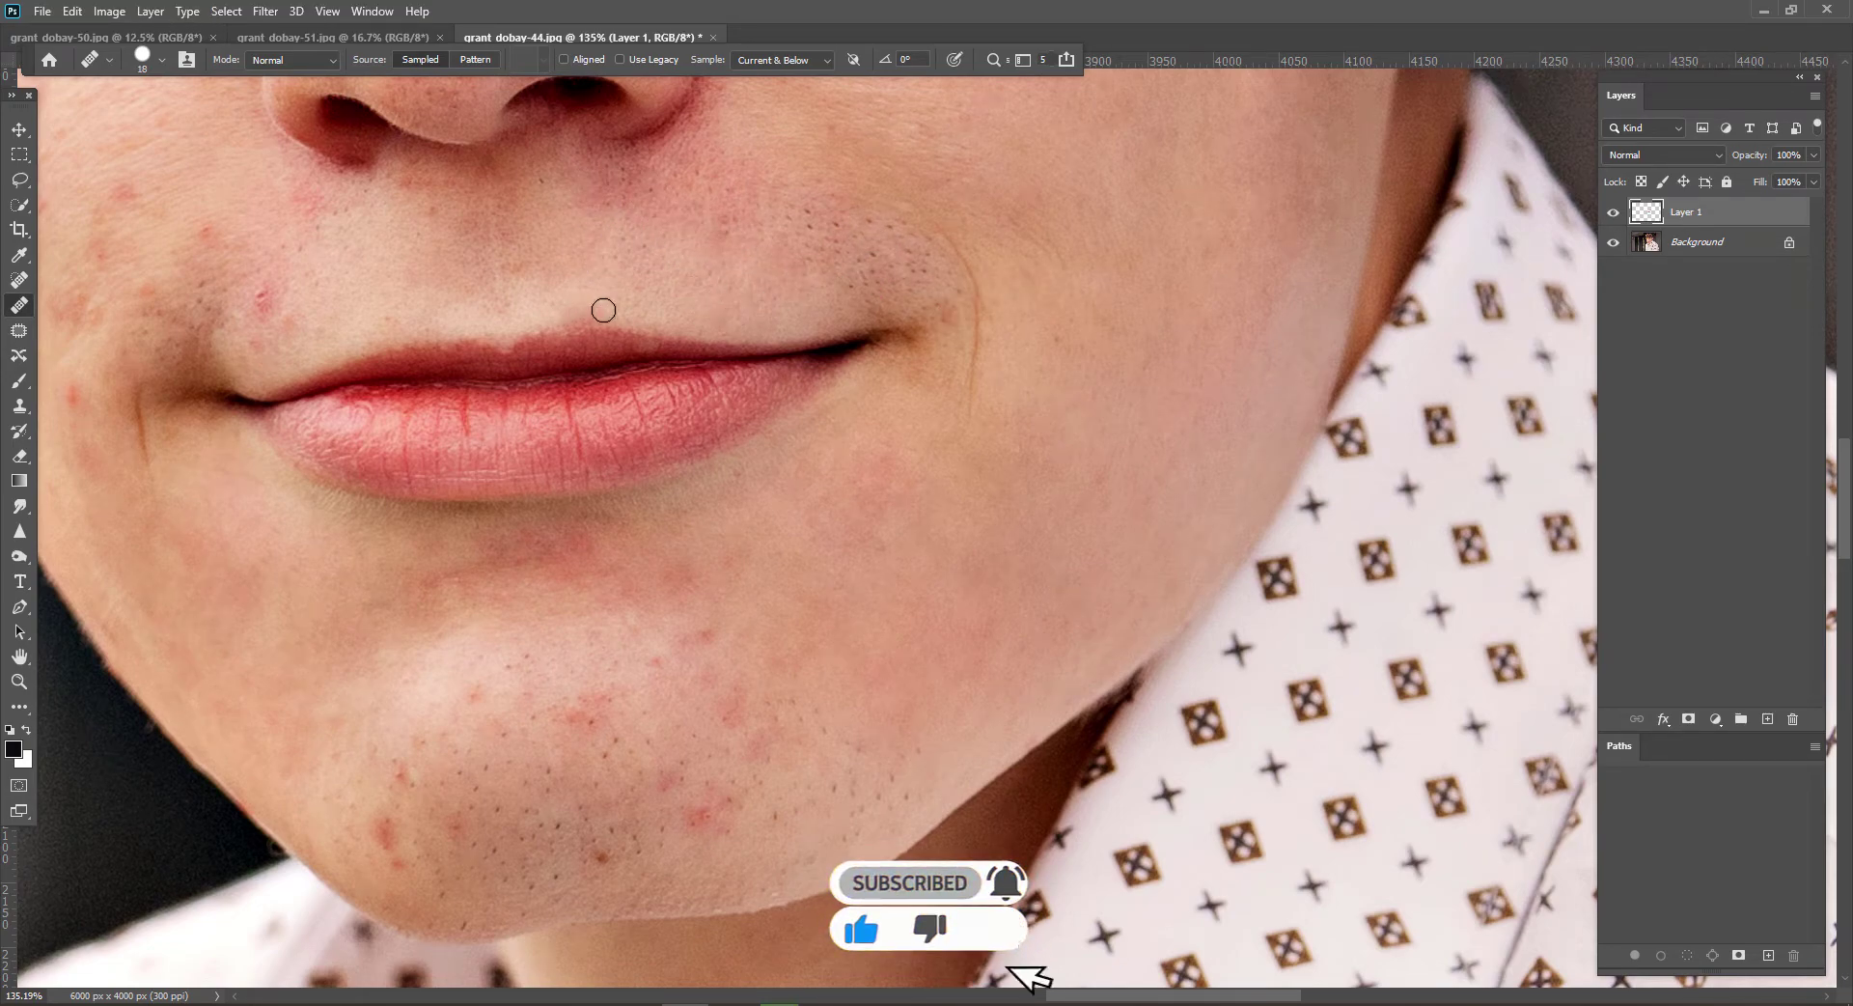
- Heal the red spots and stray dark specks across the chin, sampling clean skin beside them
left_click(664, 664)
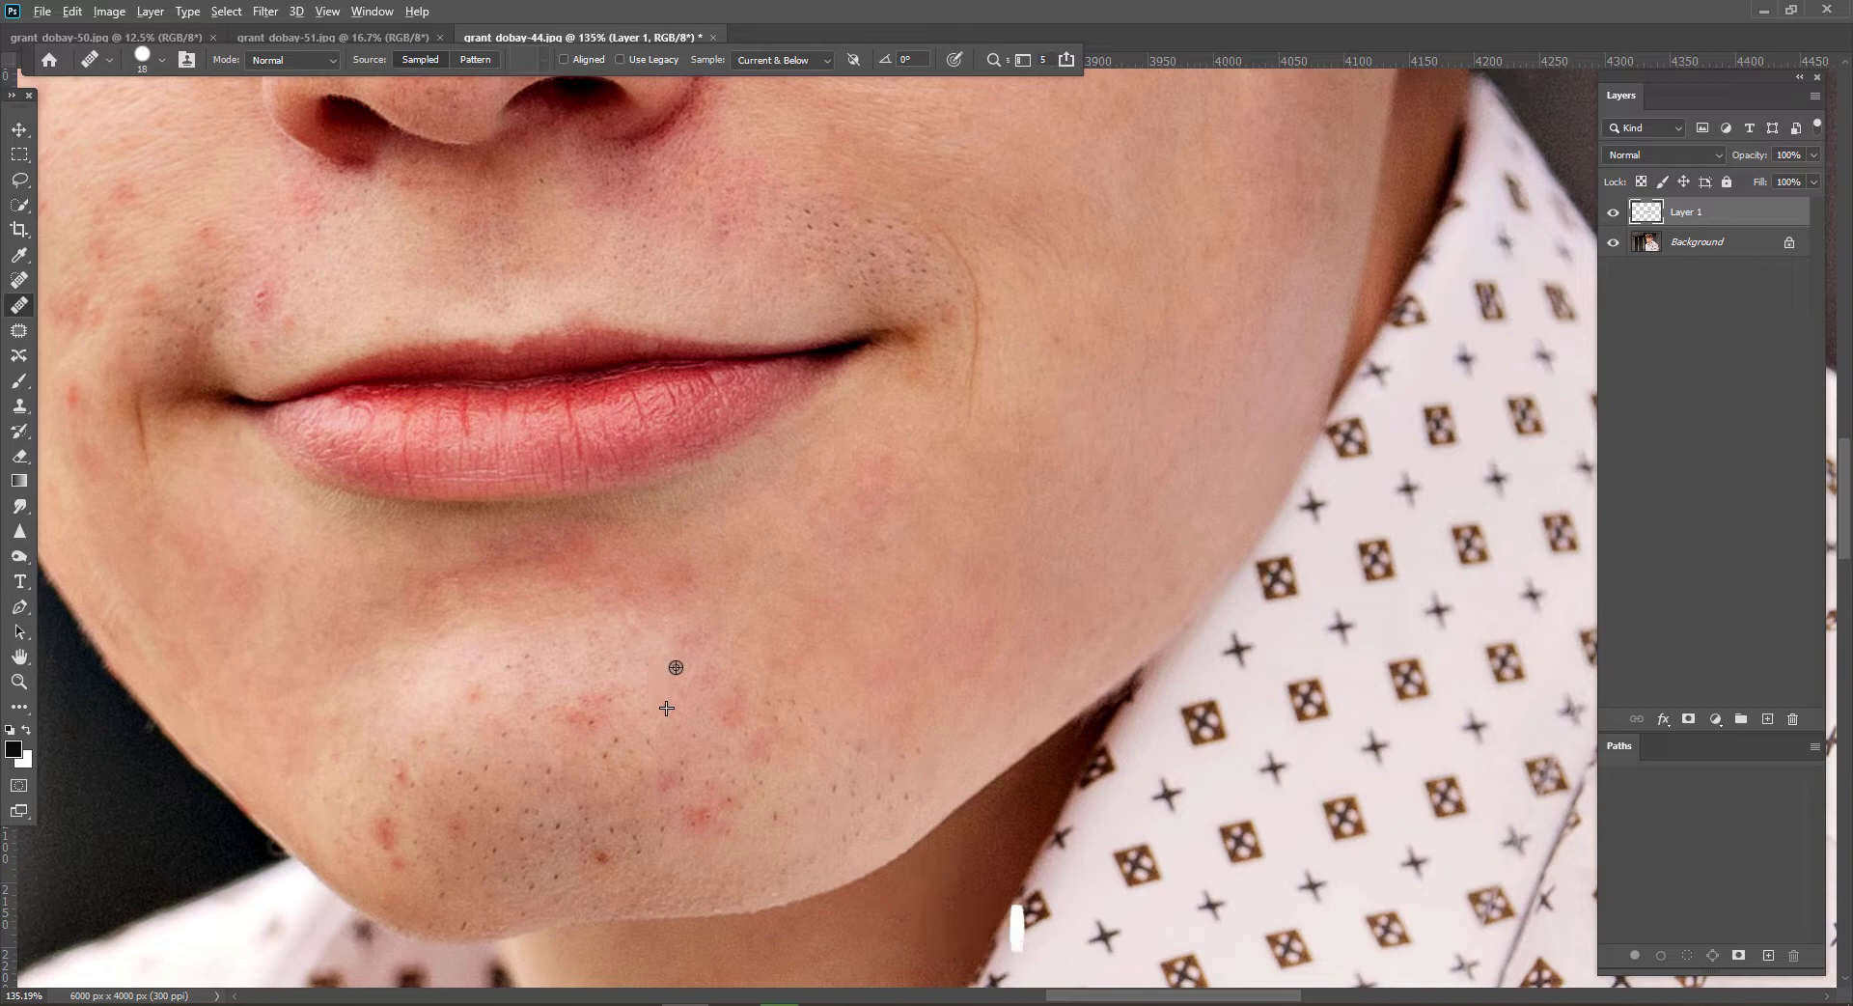
left_click(724, 719)
left_click(689, 823)
left_click(587, 712)
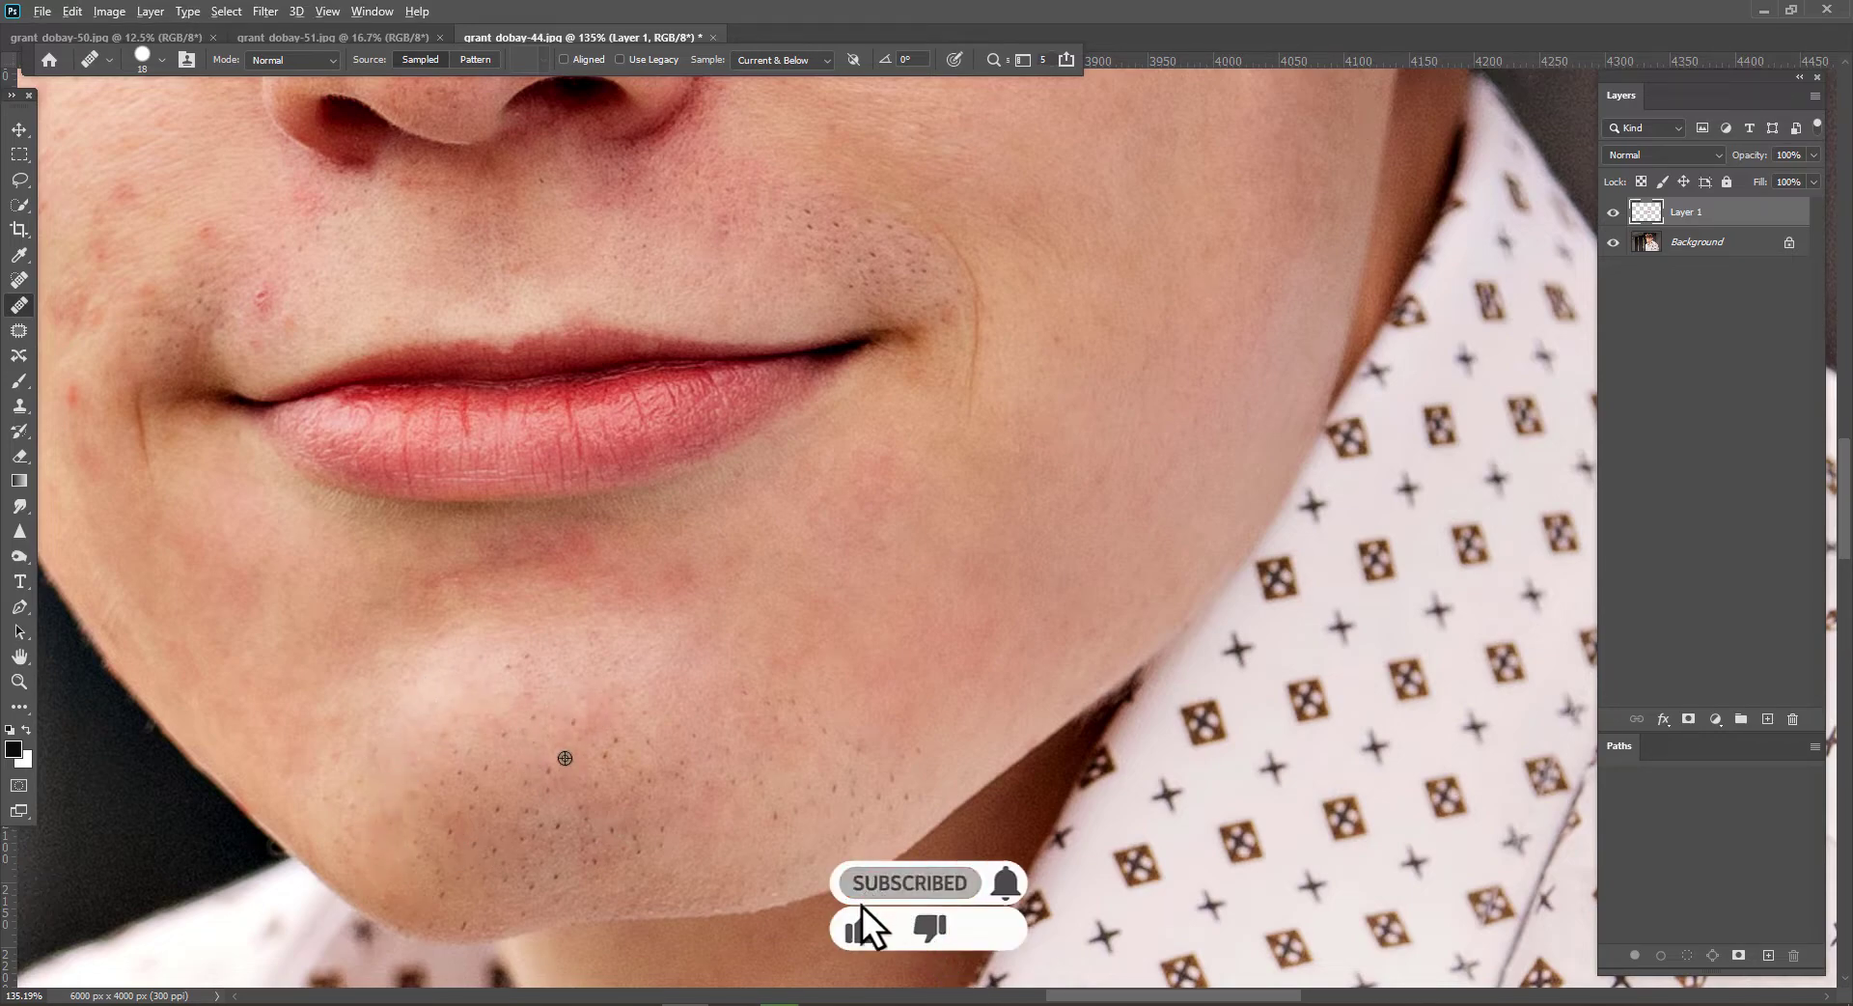
left_click(502, 679, "alt")
left_click(508, 668)
left_click(716, 801, "alt")
left_click(685, 774)
left_click(860, 750, "alt")
left_click(853, 753)
- Heal the red blemish above the shaded-side mouth corner and the redness beneath the nose
left_click_drag(475, 267, 869, 535)
left_click(684, 541, "alt")
mouse_move(650, 580)
left_mouse_down()
mouse_move(674, 599)
mouse_move(682, 567)
left_mouse_up()
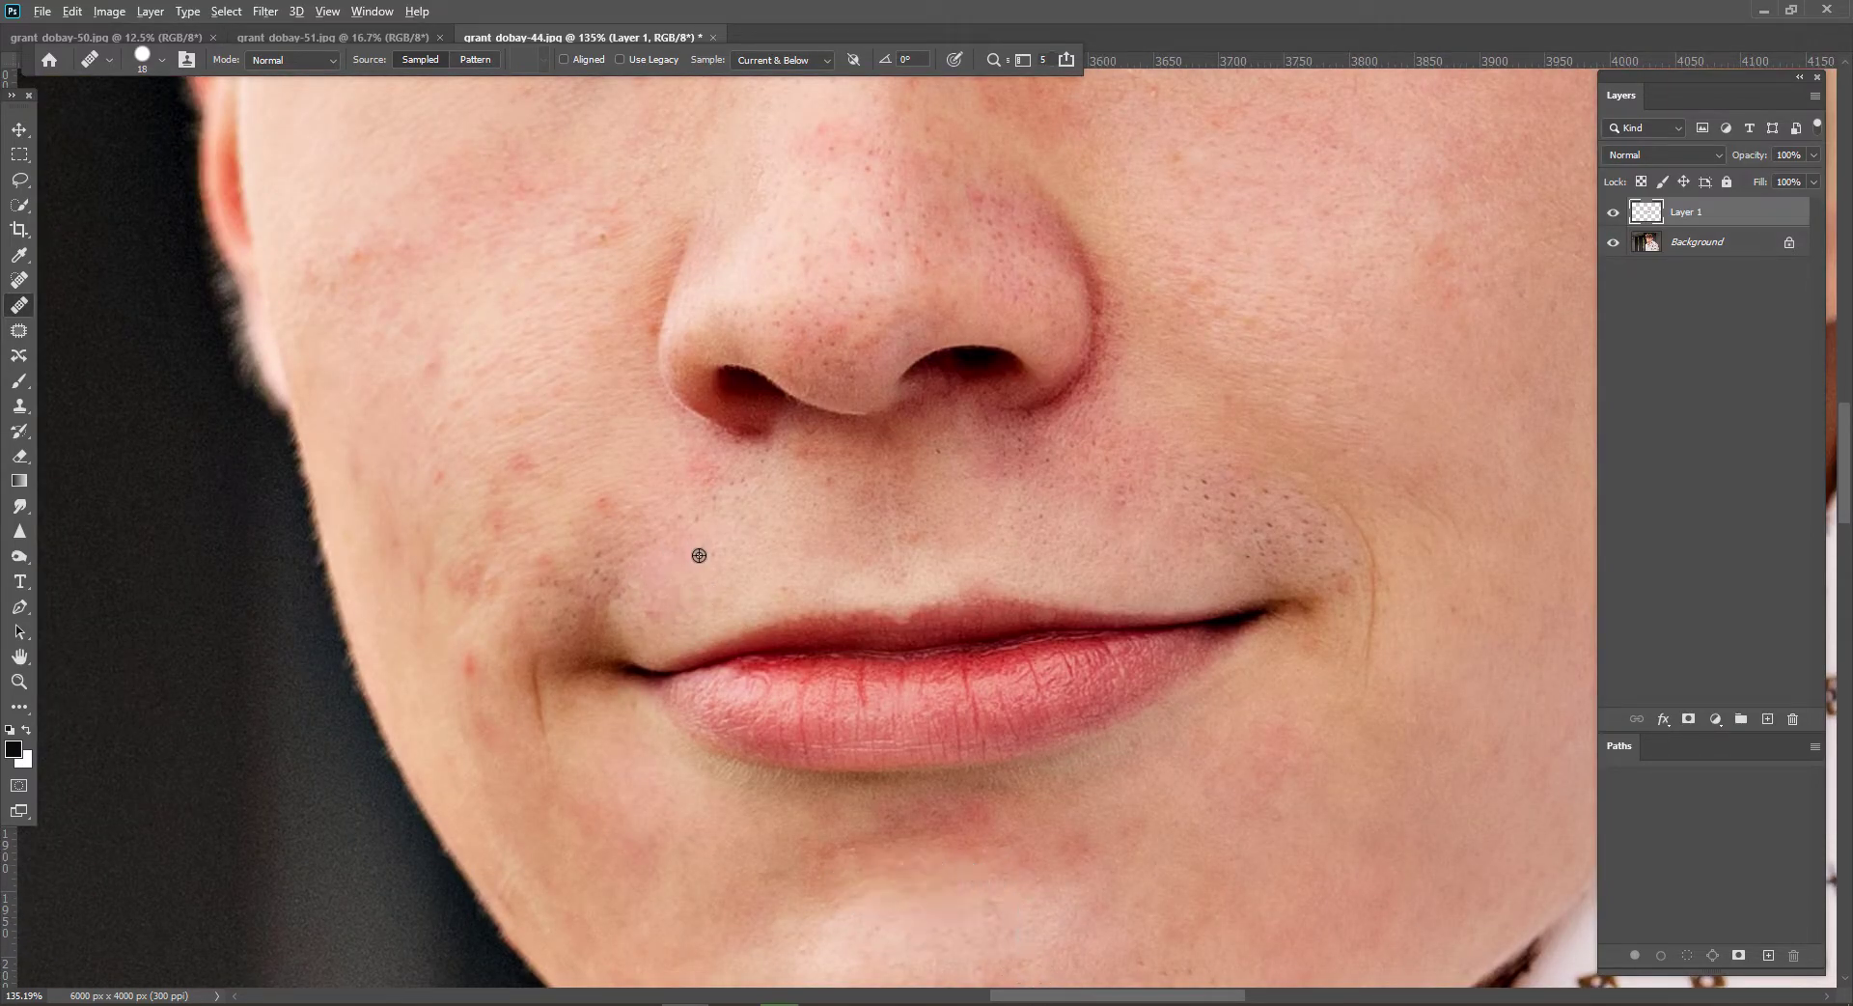
left_click(804, 477, "alt")
left_click(809, 449)
- Heal the blemishes on the shaded-side lower cheek and next to the mouth corner
left_click_drag(510, 464, 524, 465)
left_click(492, 504)
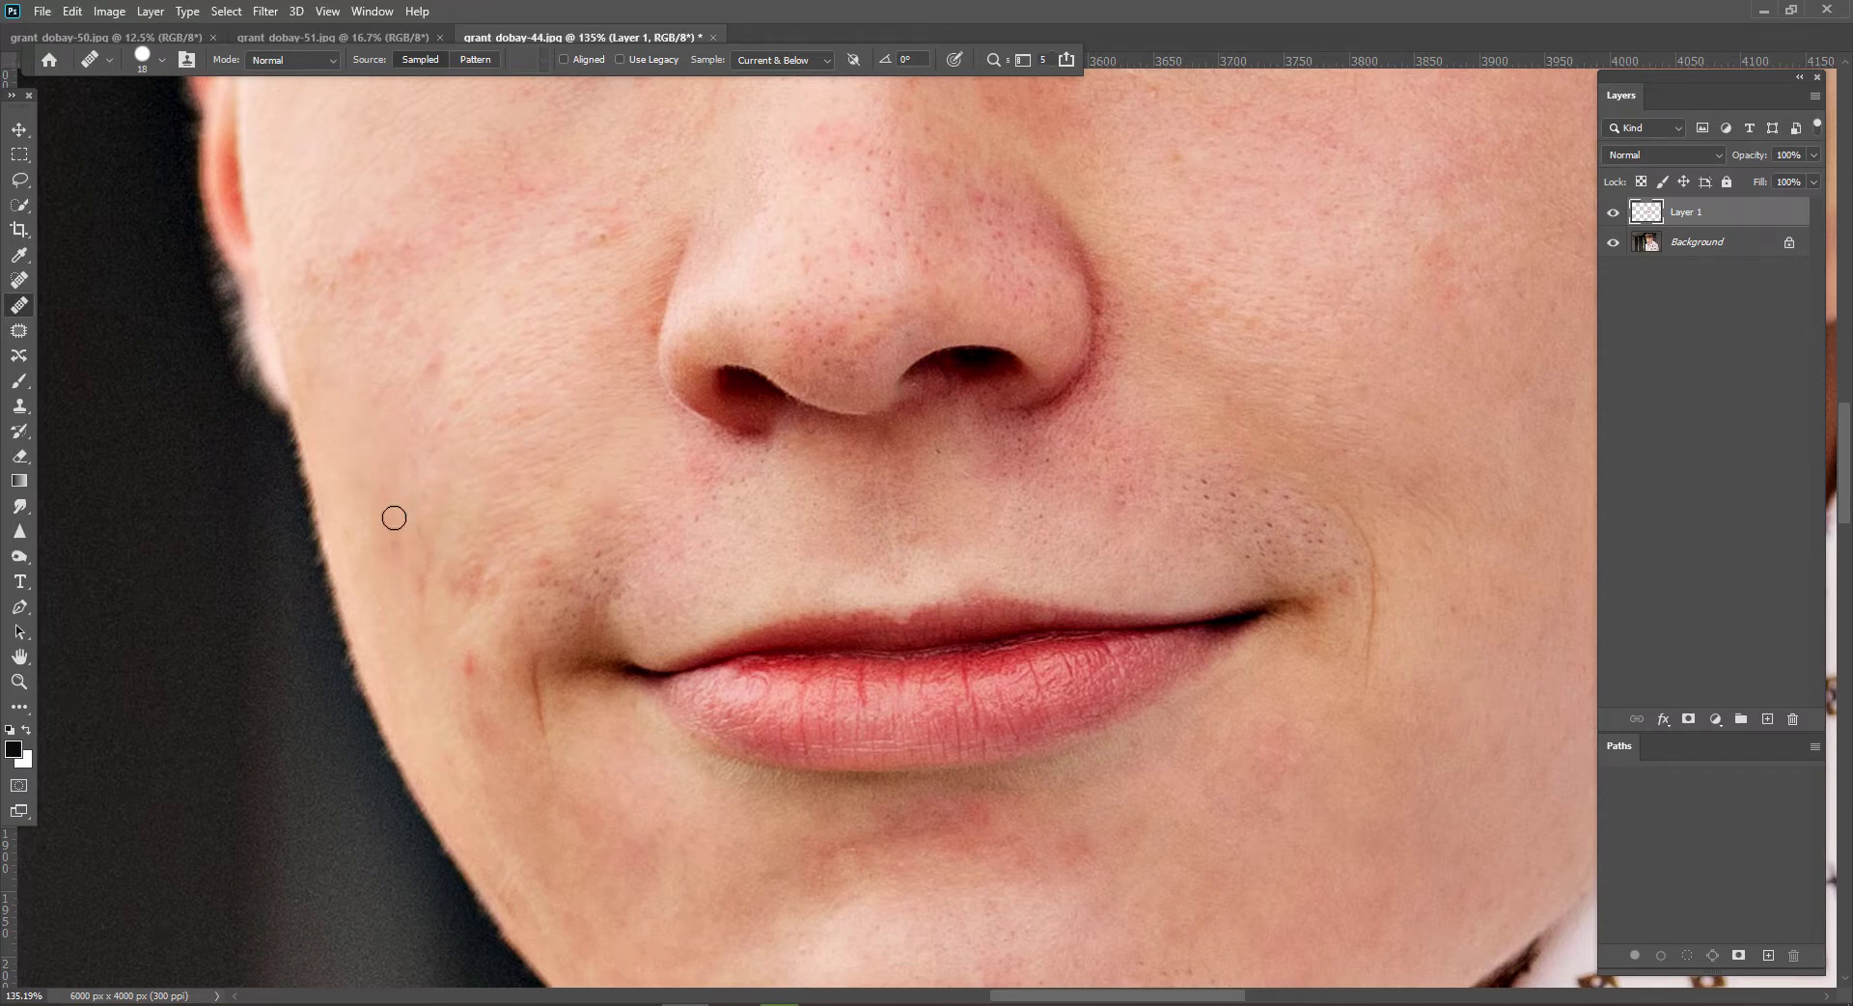
left_click(388, 558)
left_click(468, 520, "alt")
mouse_move(469, 582)
left_mouse_down()
mouse_move(461, 546)
mouse_move(498, 576)
mouse_move(550, 542)
left_mouse_up()
left_click(492, 572, "alt")
left_click(499, 578)
left_click(539, 524, "alt")
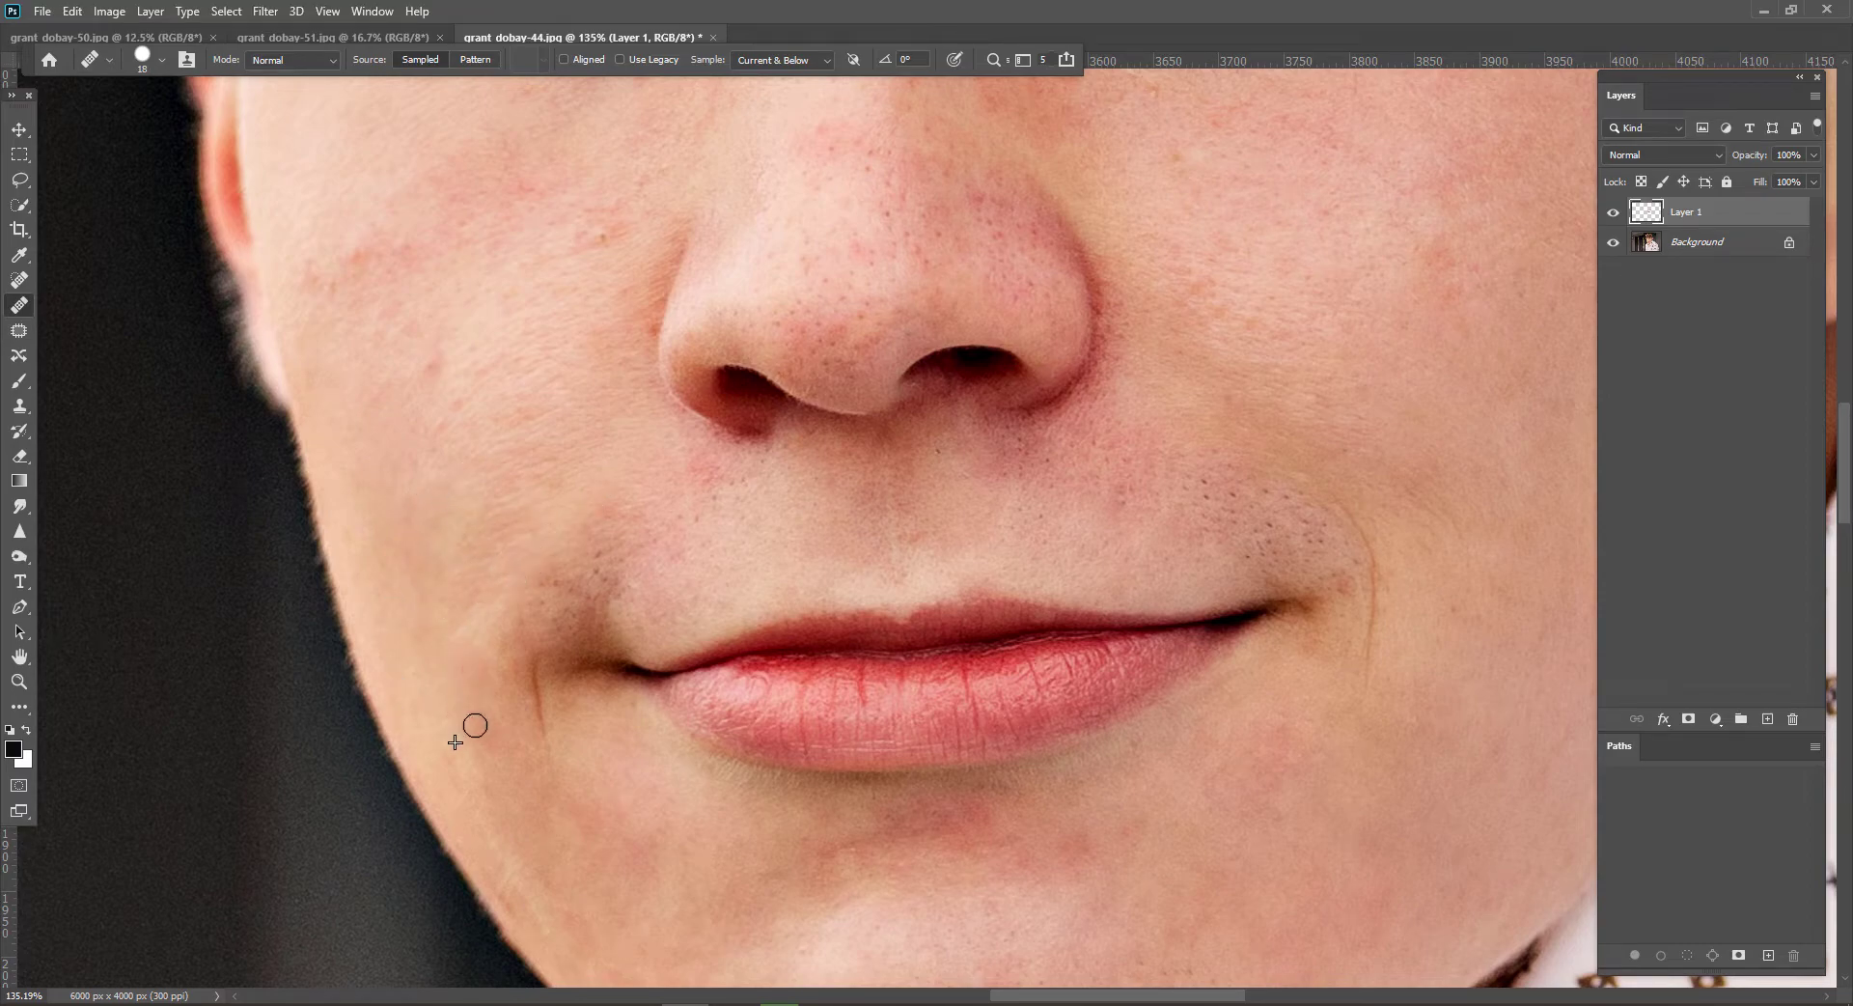
- Heal the spots on the shaded-side upper cheek and the marks between the eye and nose
scroll(509, 551, "up", 3)
left_click_drag(385, 505, 388, 538)
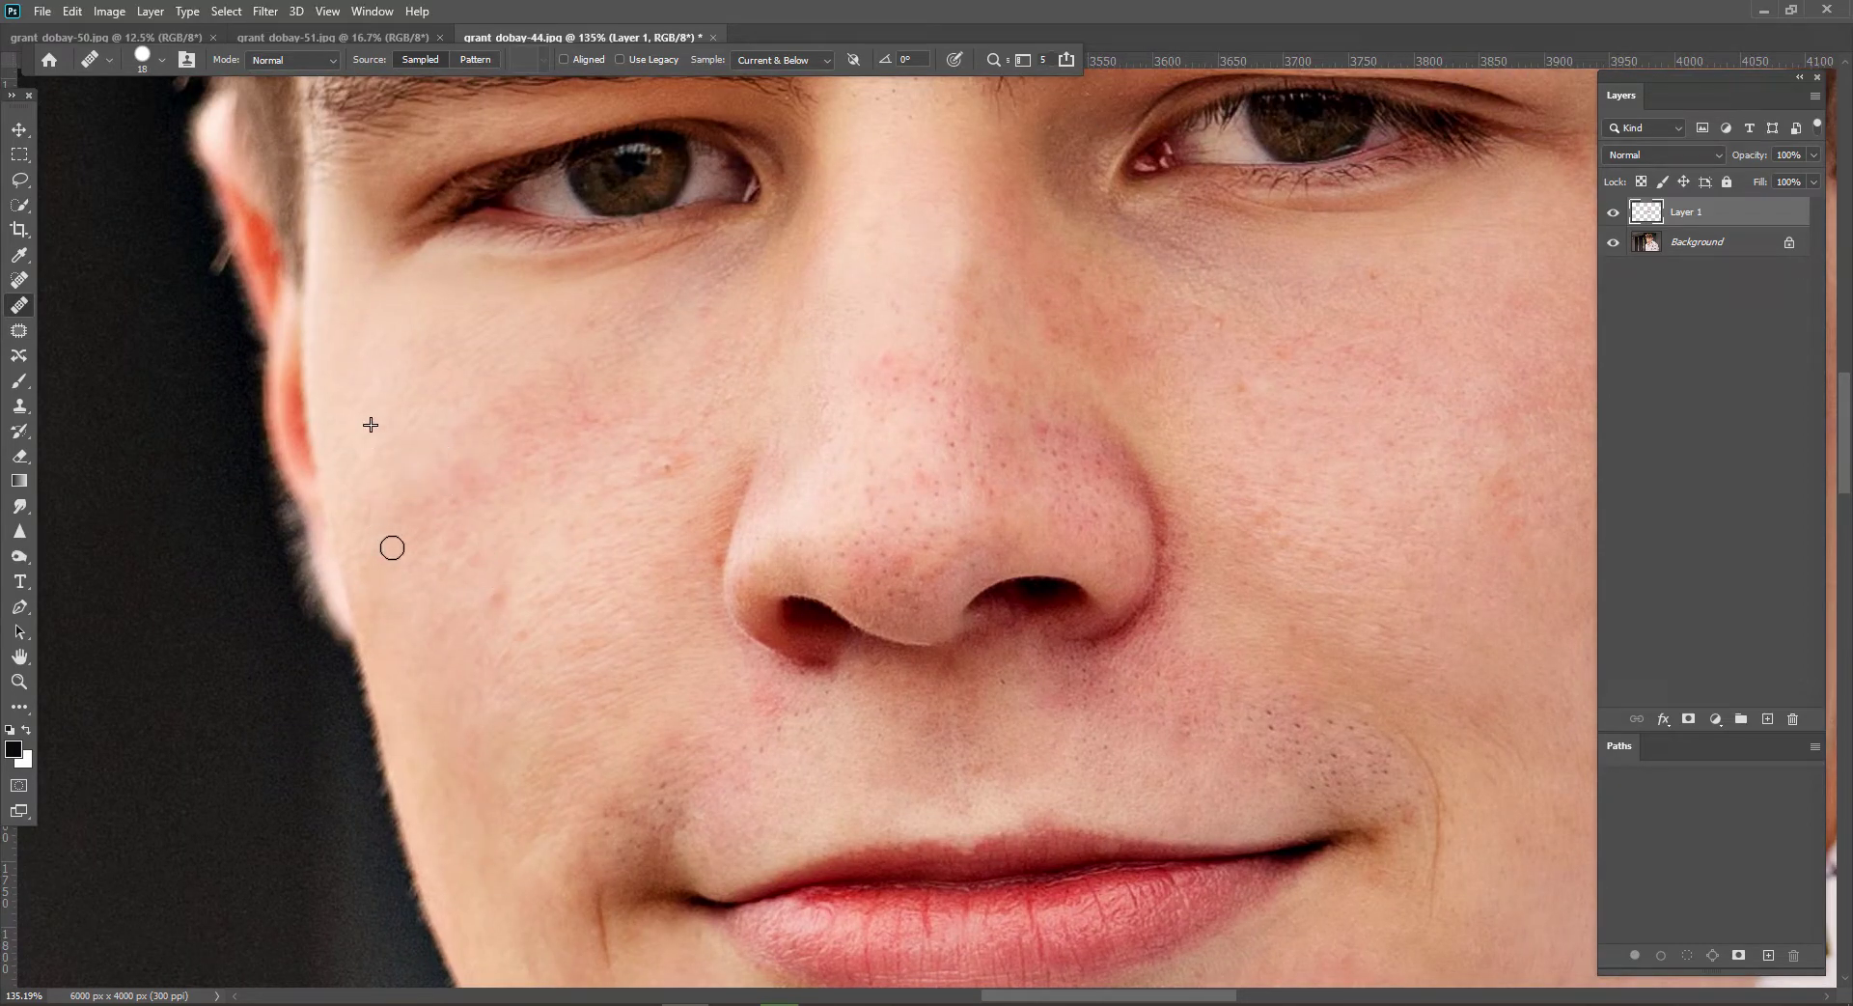
left_click_drag(666, 457, 651, 471)
left_click(684, 377, "alt")
left_click_drag(701, 301, 701, 327)
left_click_drag(709, 374, 713, 365)
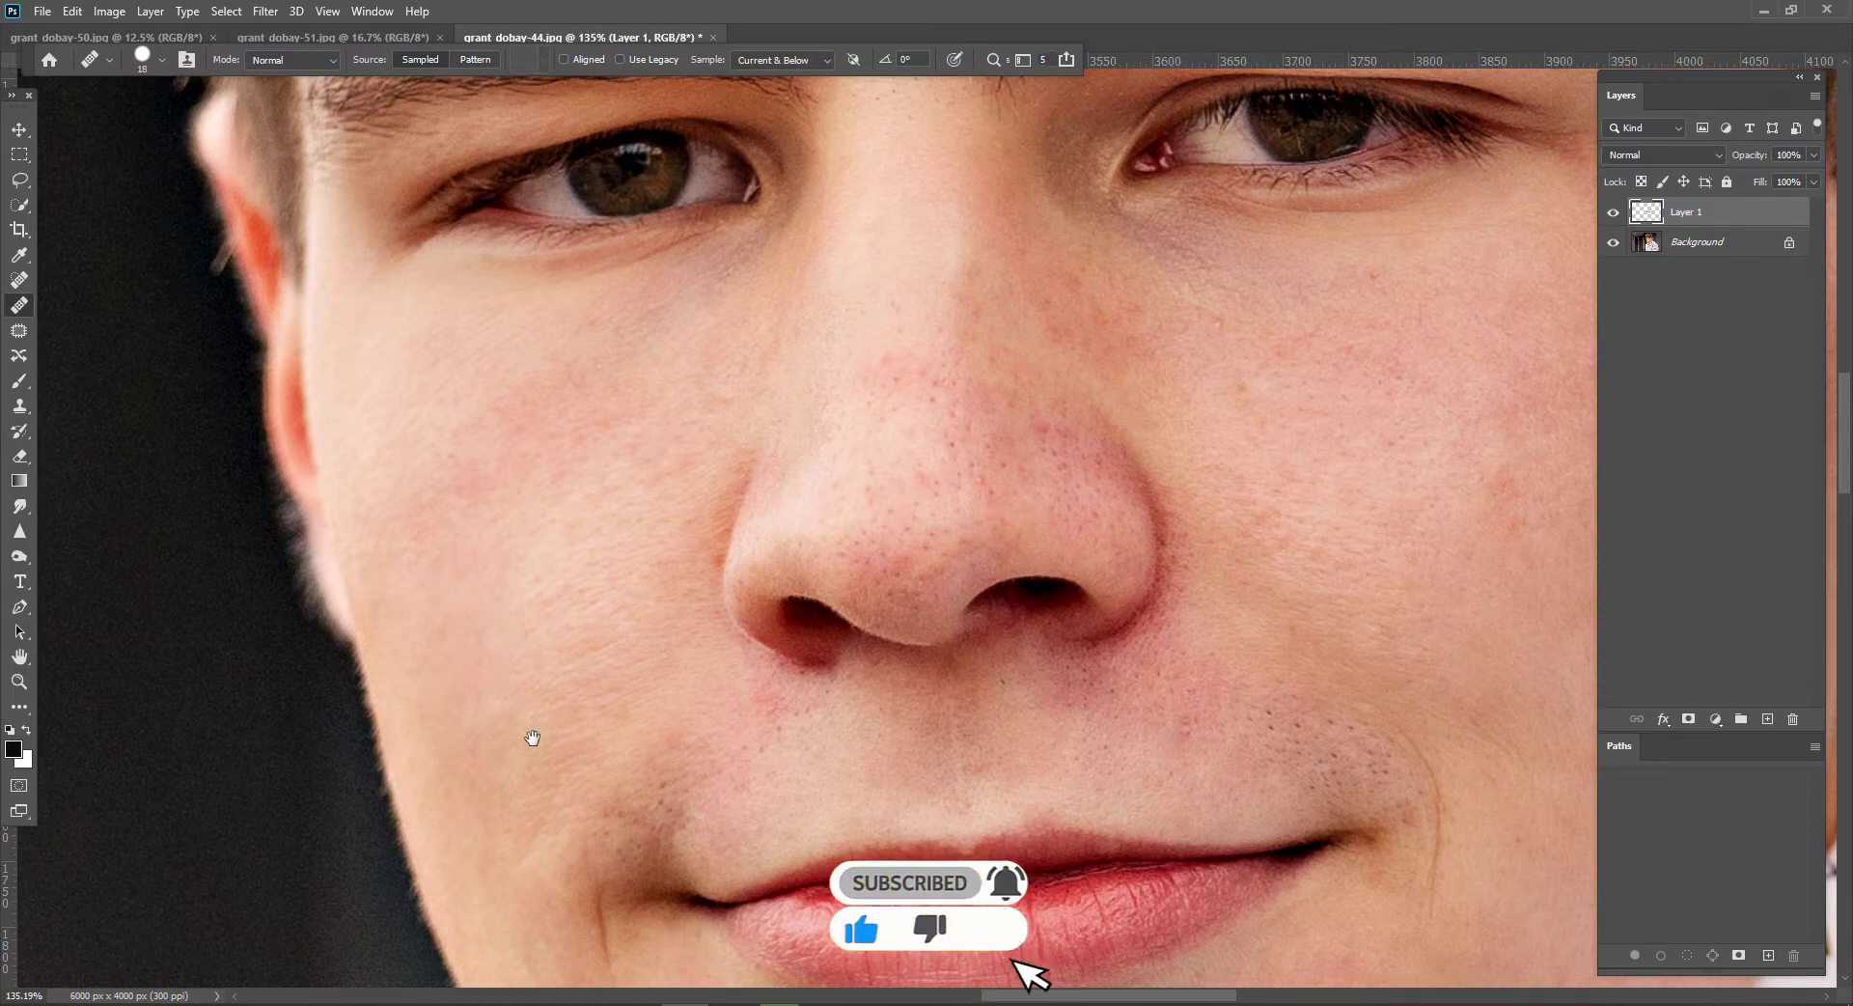
- Heal the red spots along the nose bridge and upper nose, enlarging the Healing Brush to 21
left_click_drag(536, 770, 253, 619)
left_click_drag(763, 231, 783, 518)
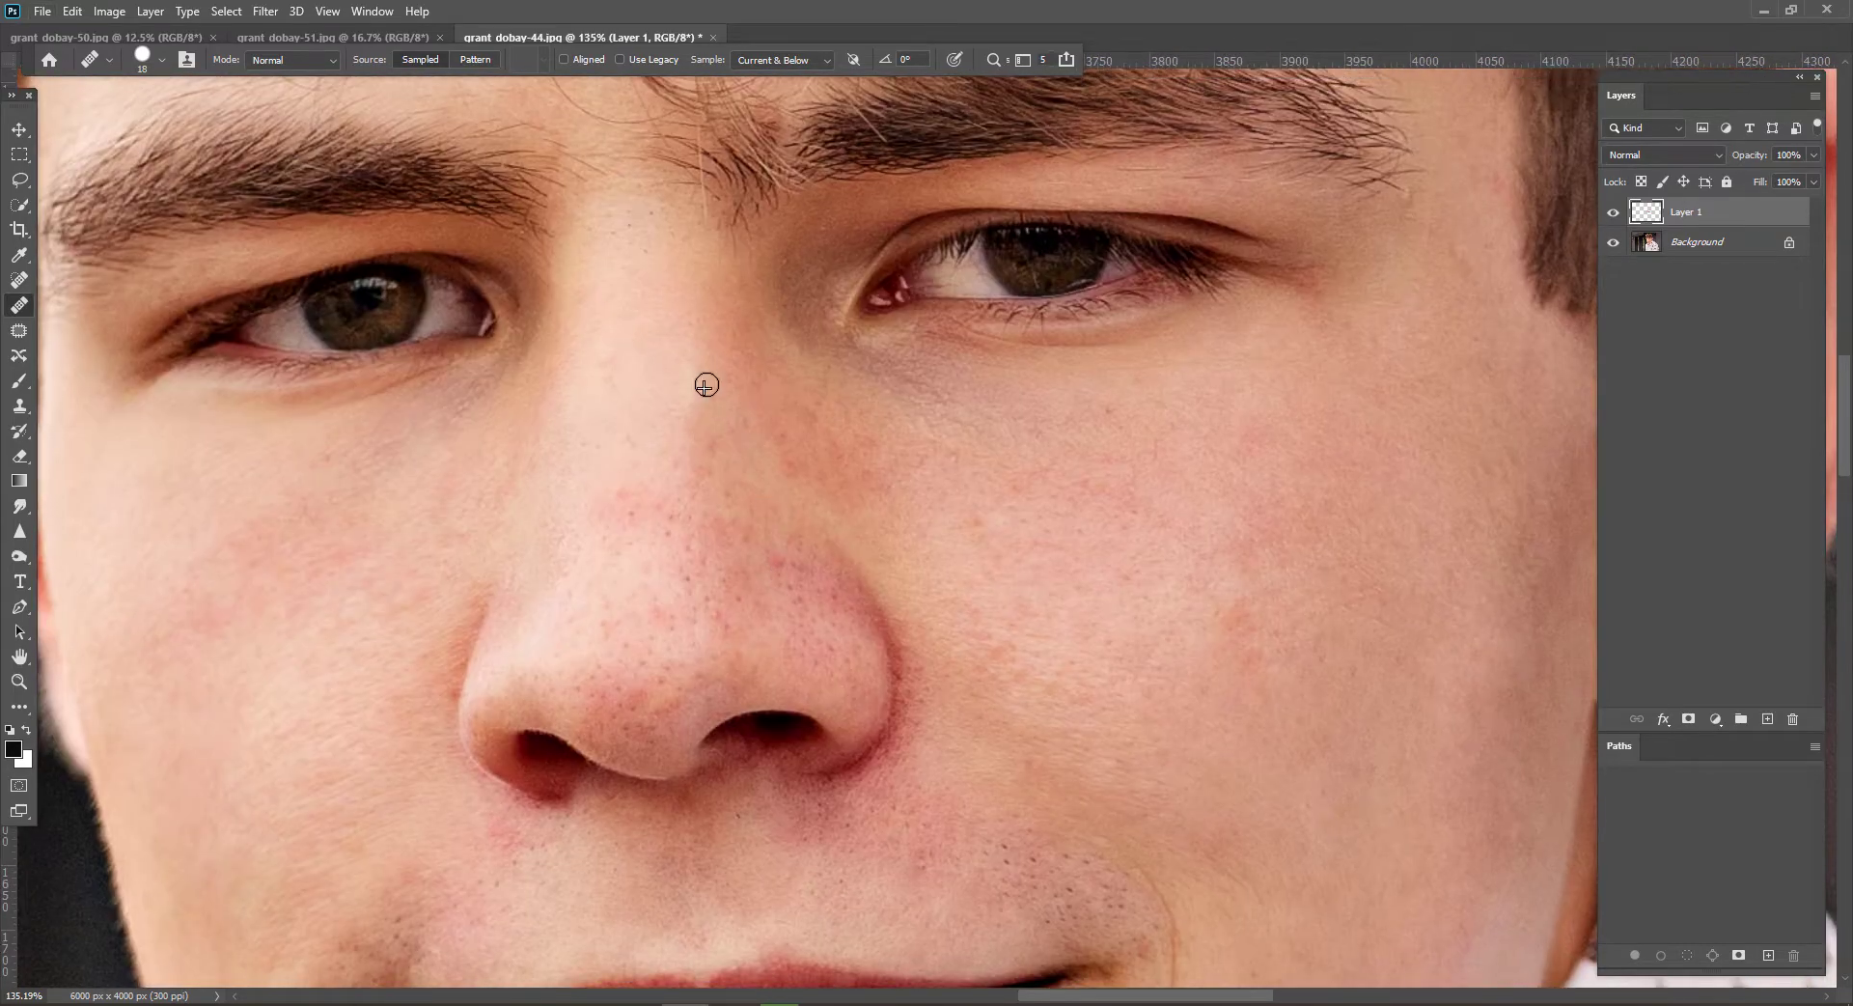
left_click(624, 459, "alt")
mouse_move(626, 479)
left_mouse_down()
mouse_move(691, 455)
mouse_move(594, 506)
left_mouse_up()
left_click(725, 368, "alt")
key("bracketright")
mouse_move(683, 370)
left_mouse_down()
mouse_move(687, 508)
mouse_move(705, 442)
left_mouse_up()
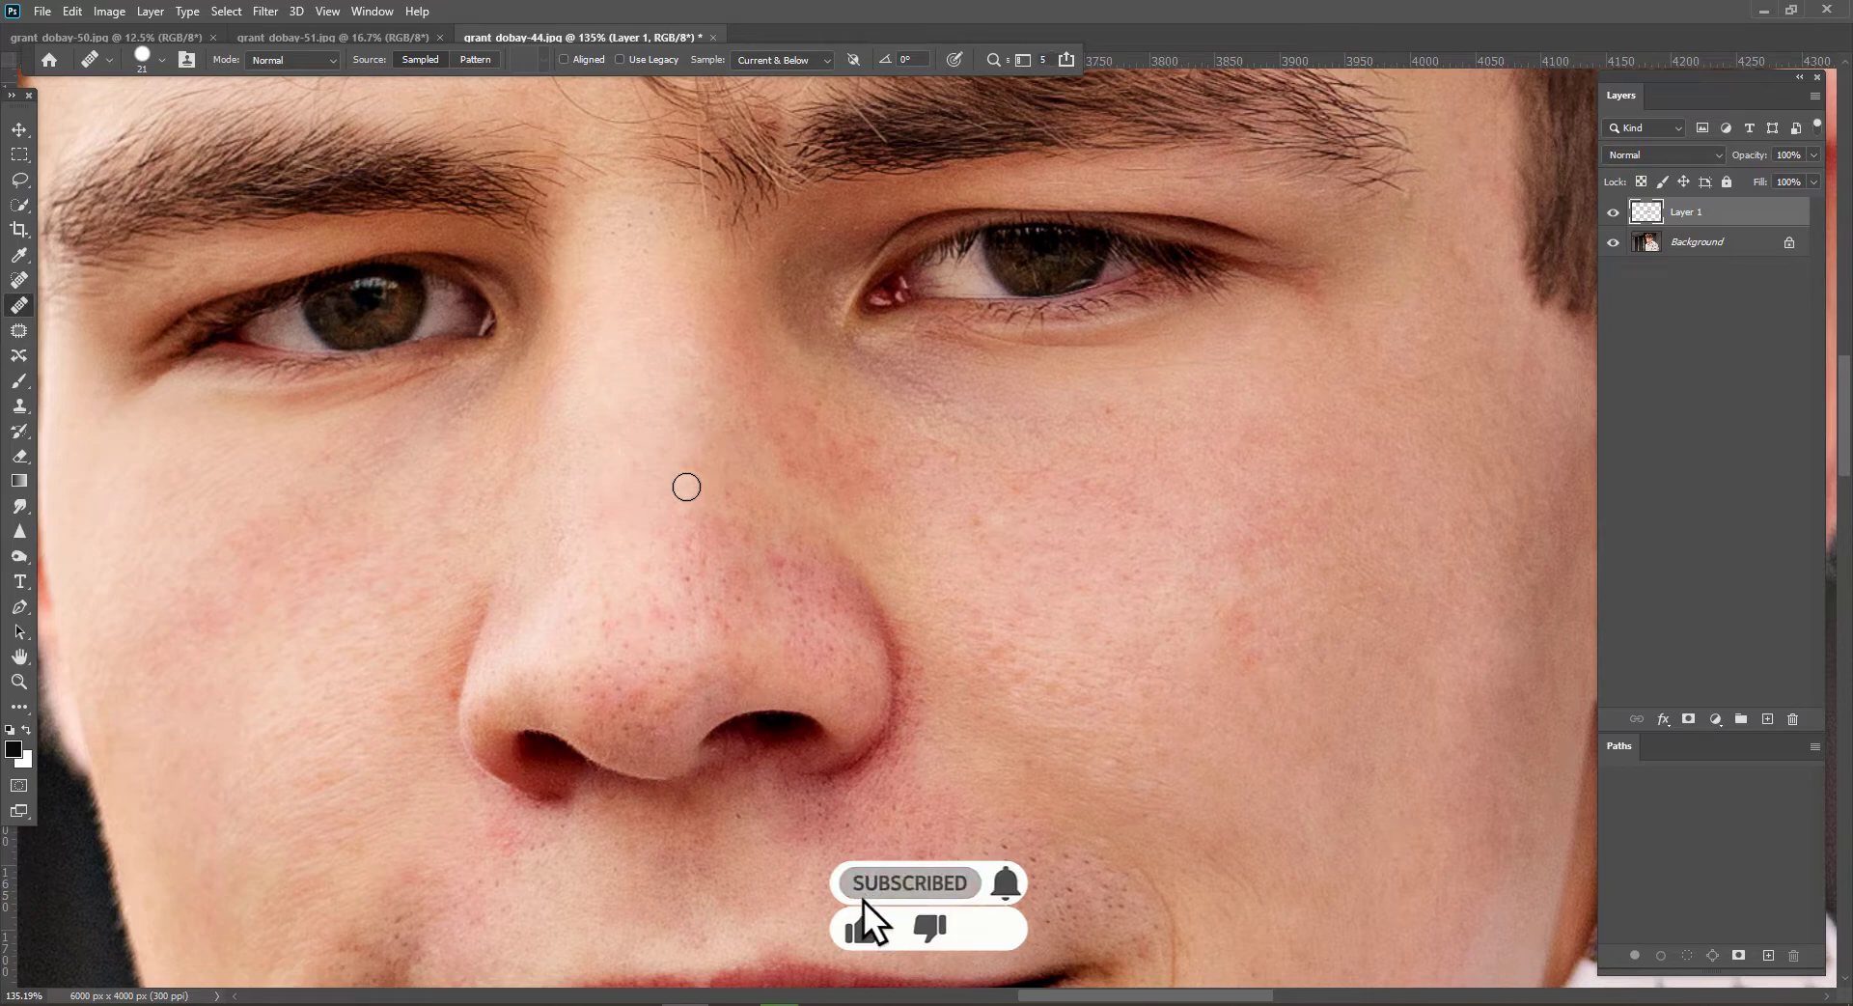
left_click(720, 530)
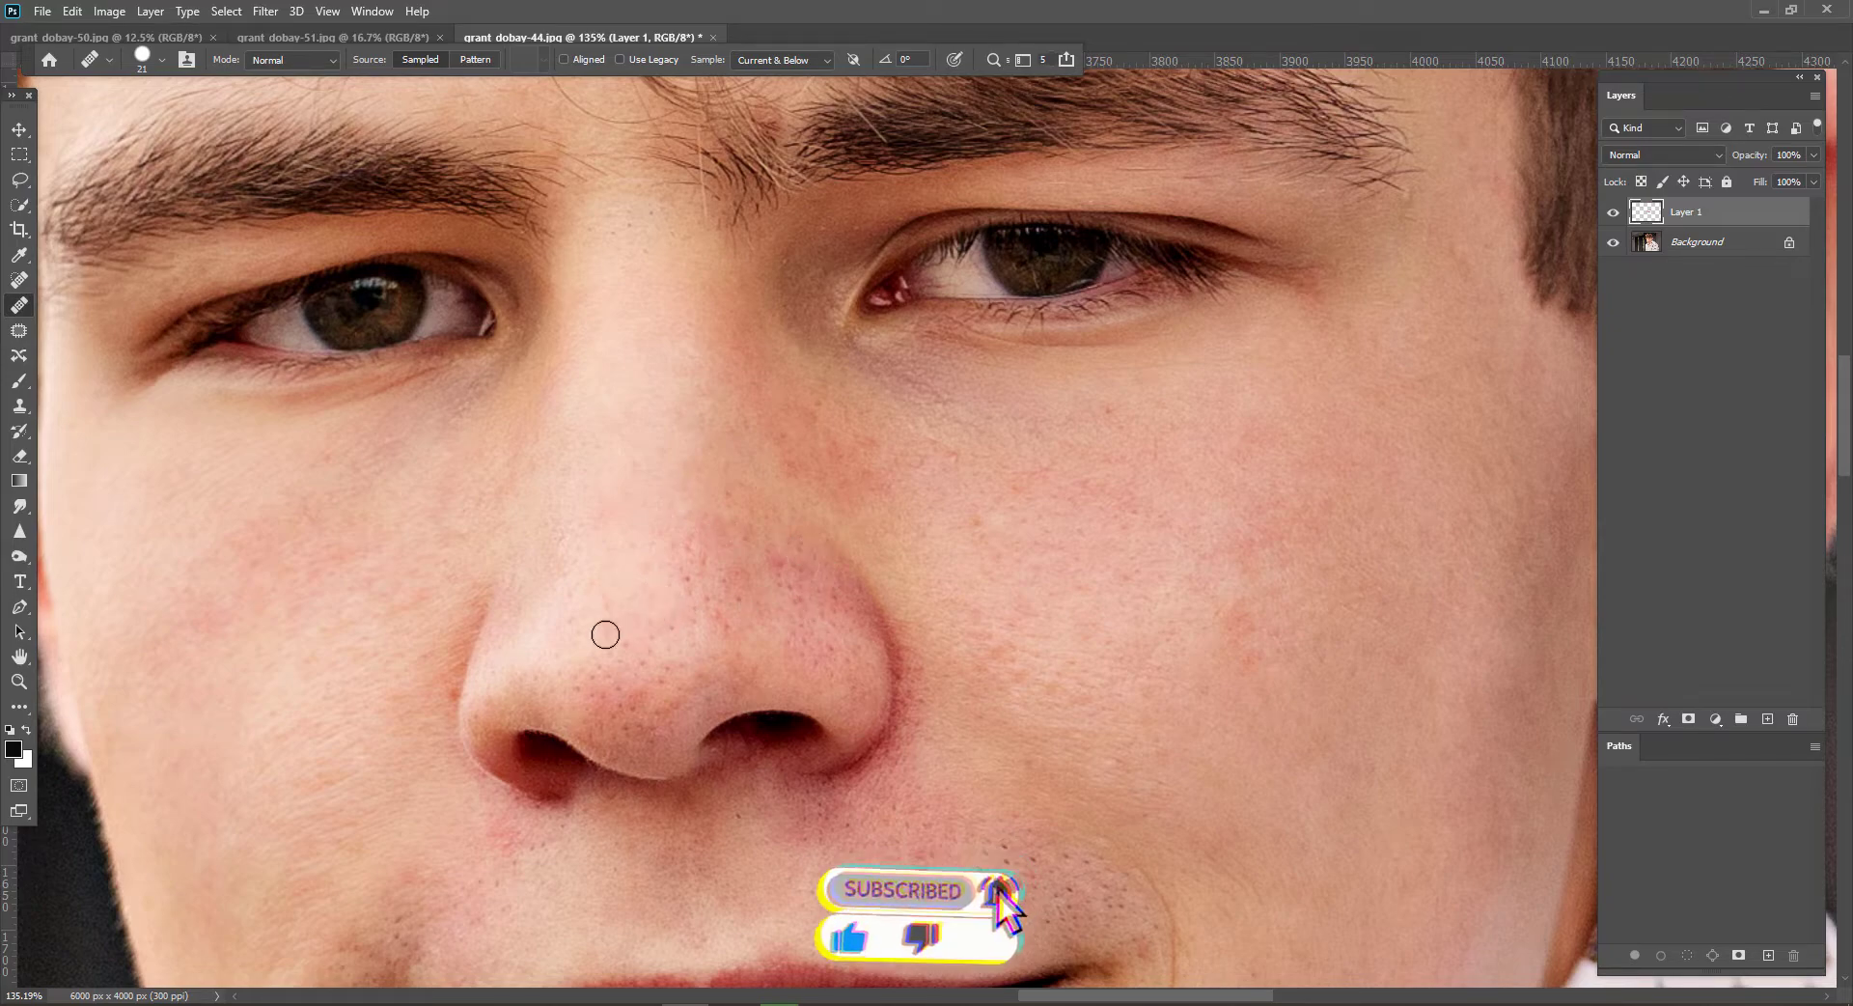
- Heal the reddish patch beneath the inner corner of the collar-side eye and the redness on the nose
left_click(872, 482, "alt")
left_click_drag(838, 422, 876, 505)
left_click(815, 405)
left_click(783, 438)
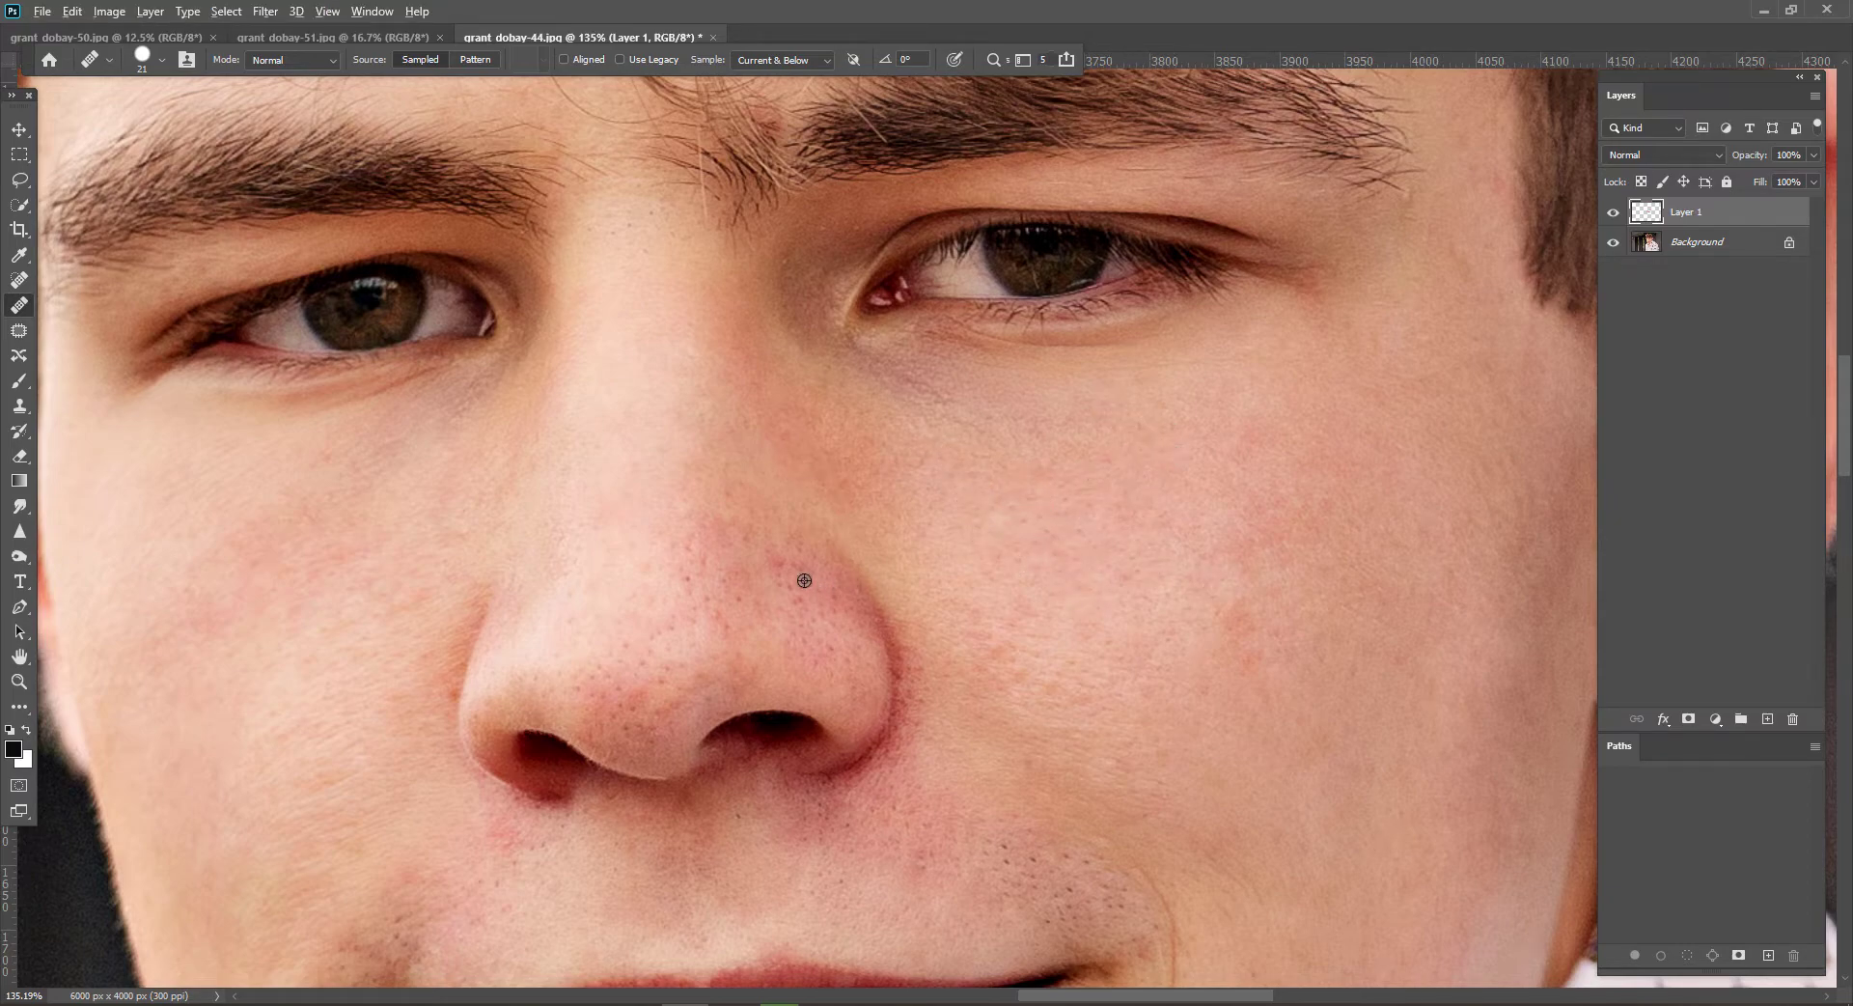
left_click(713, 613)
- Merge the healing layer and the Background into a new combined layer on top, keeping both originals
left_click_drag(372, 789, 434, 509)
scroll(692, 561, "down", 4)
left_click_drag(832, 314, 758, 623)
left_click_drag(830, 733, 801, 690)
left_click_drag(801, 690, 924, 690)
left_click_drag(1029, 604, 931, 603)
left_click(1684, 244, "shift")
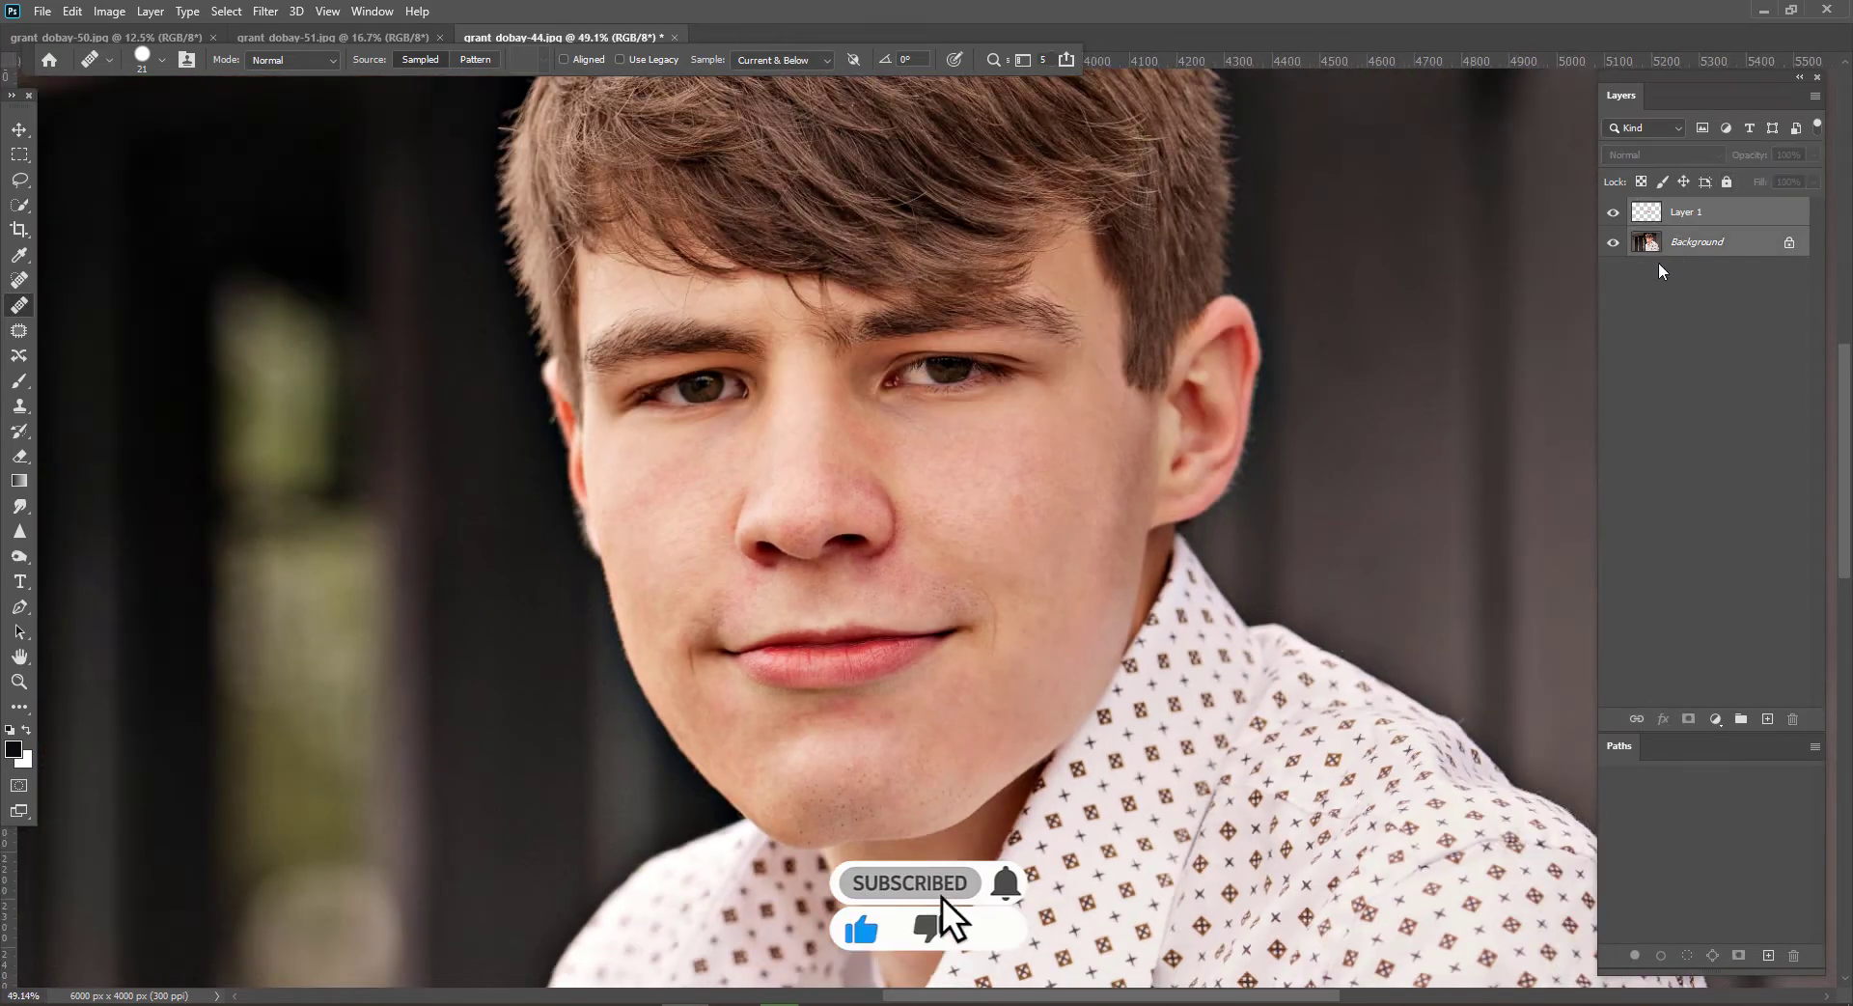
key("ctrl+alt+shift+e")
- Apply the Imagenomic Portraiture filter to the merged layer with the Smoothing: Strong preset, output to a new layer
left_click(264, 10)
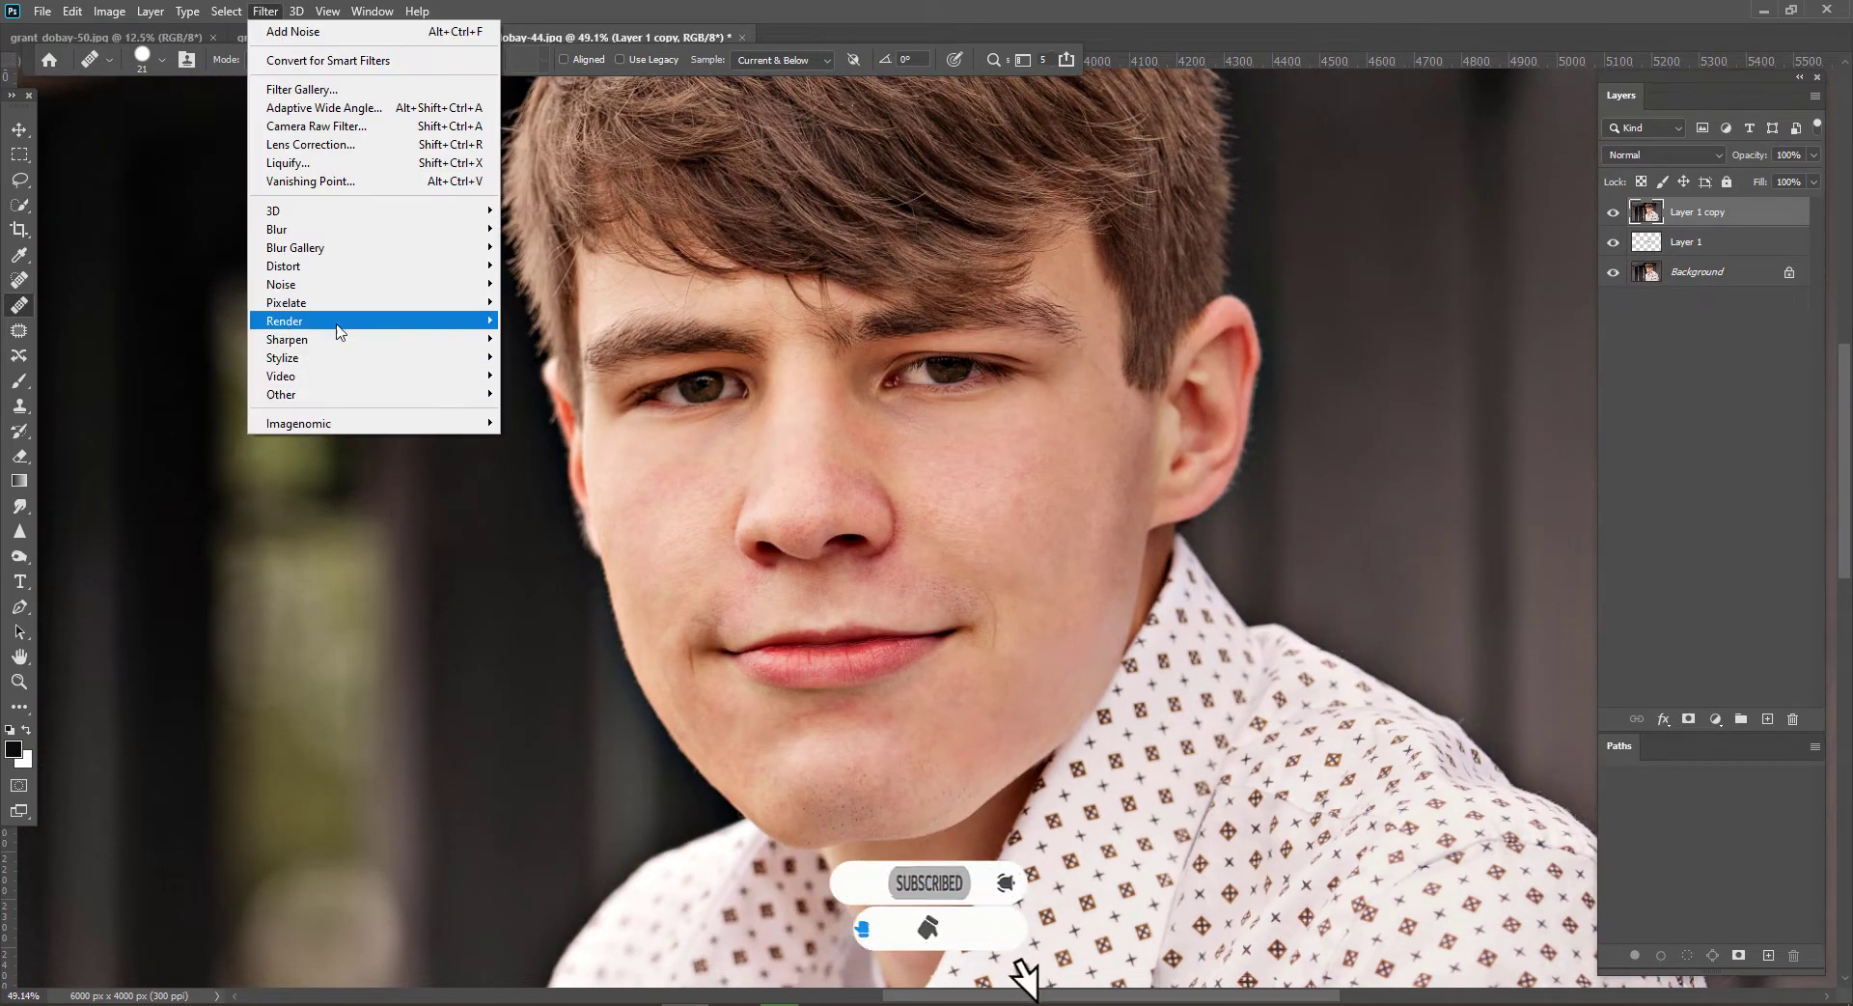
left_click(546, 440)
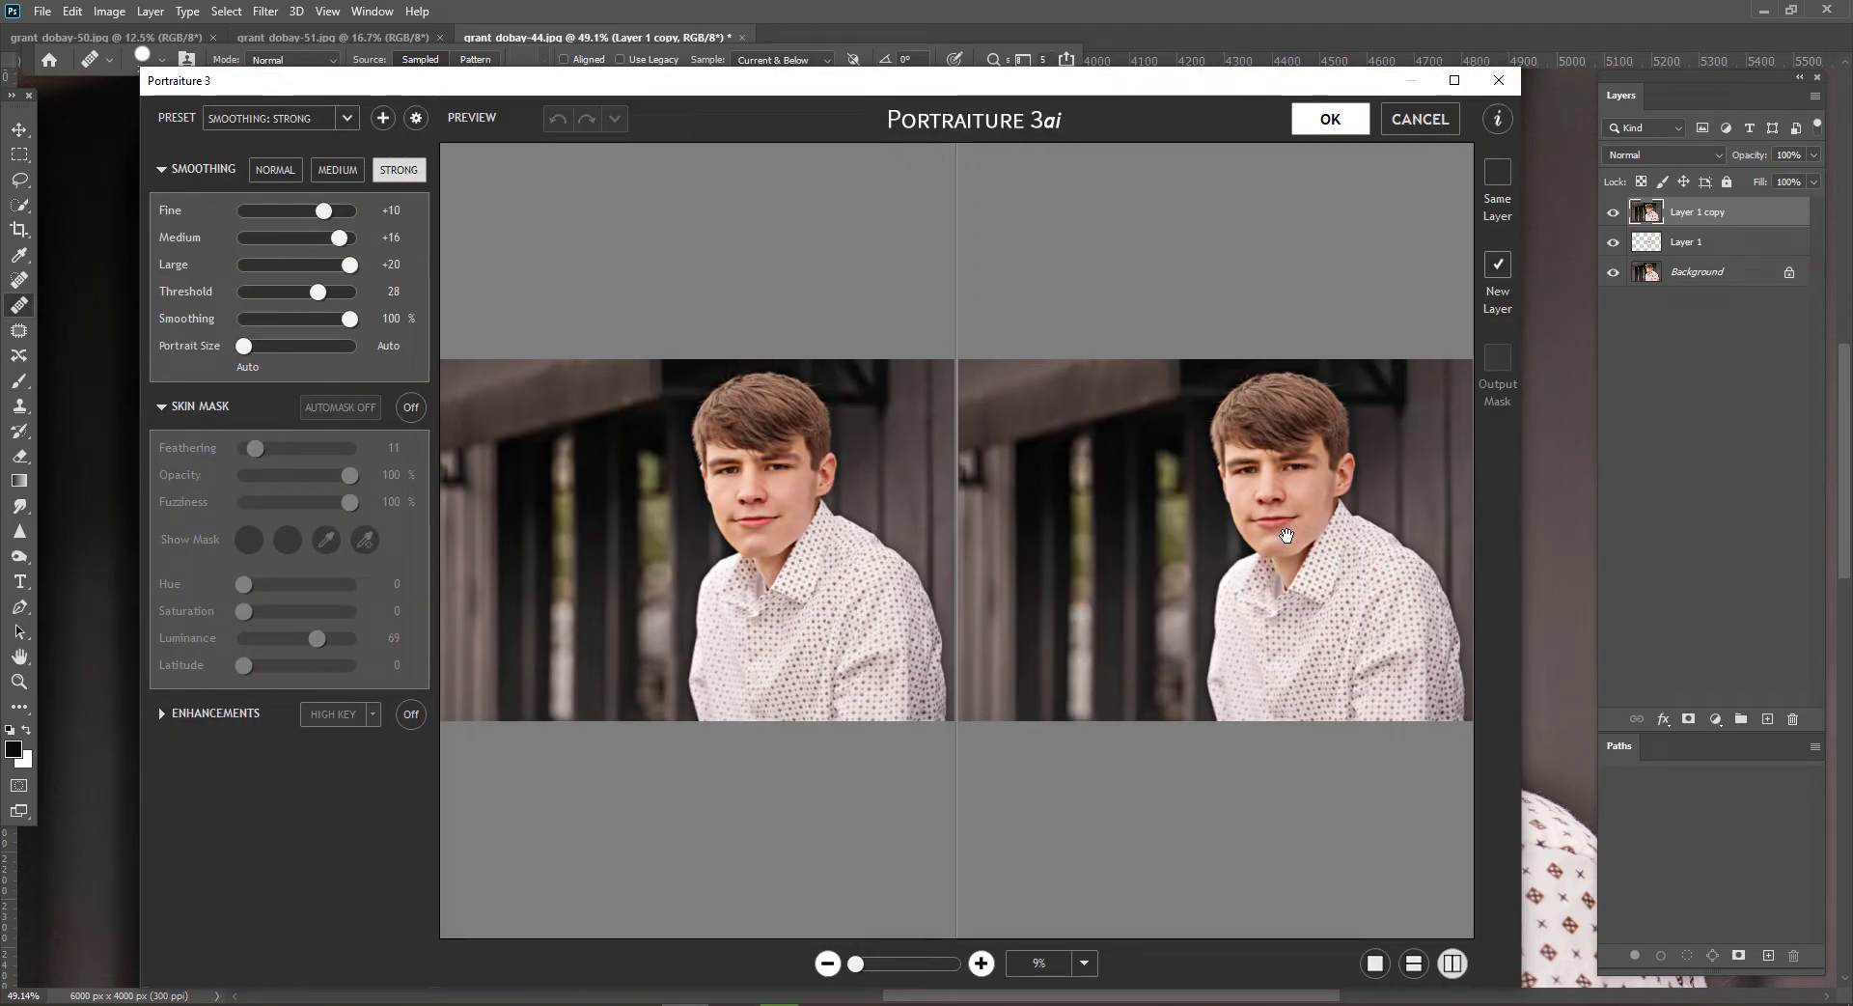
left_click(1330, 119)
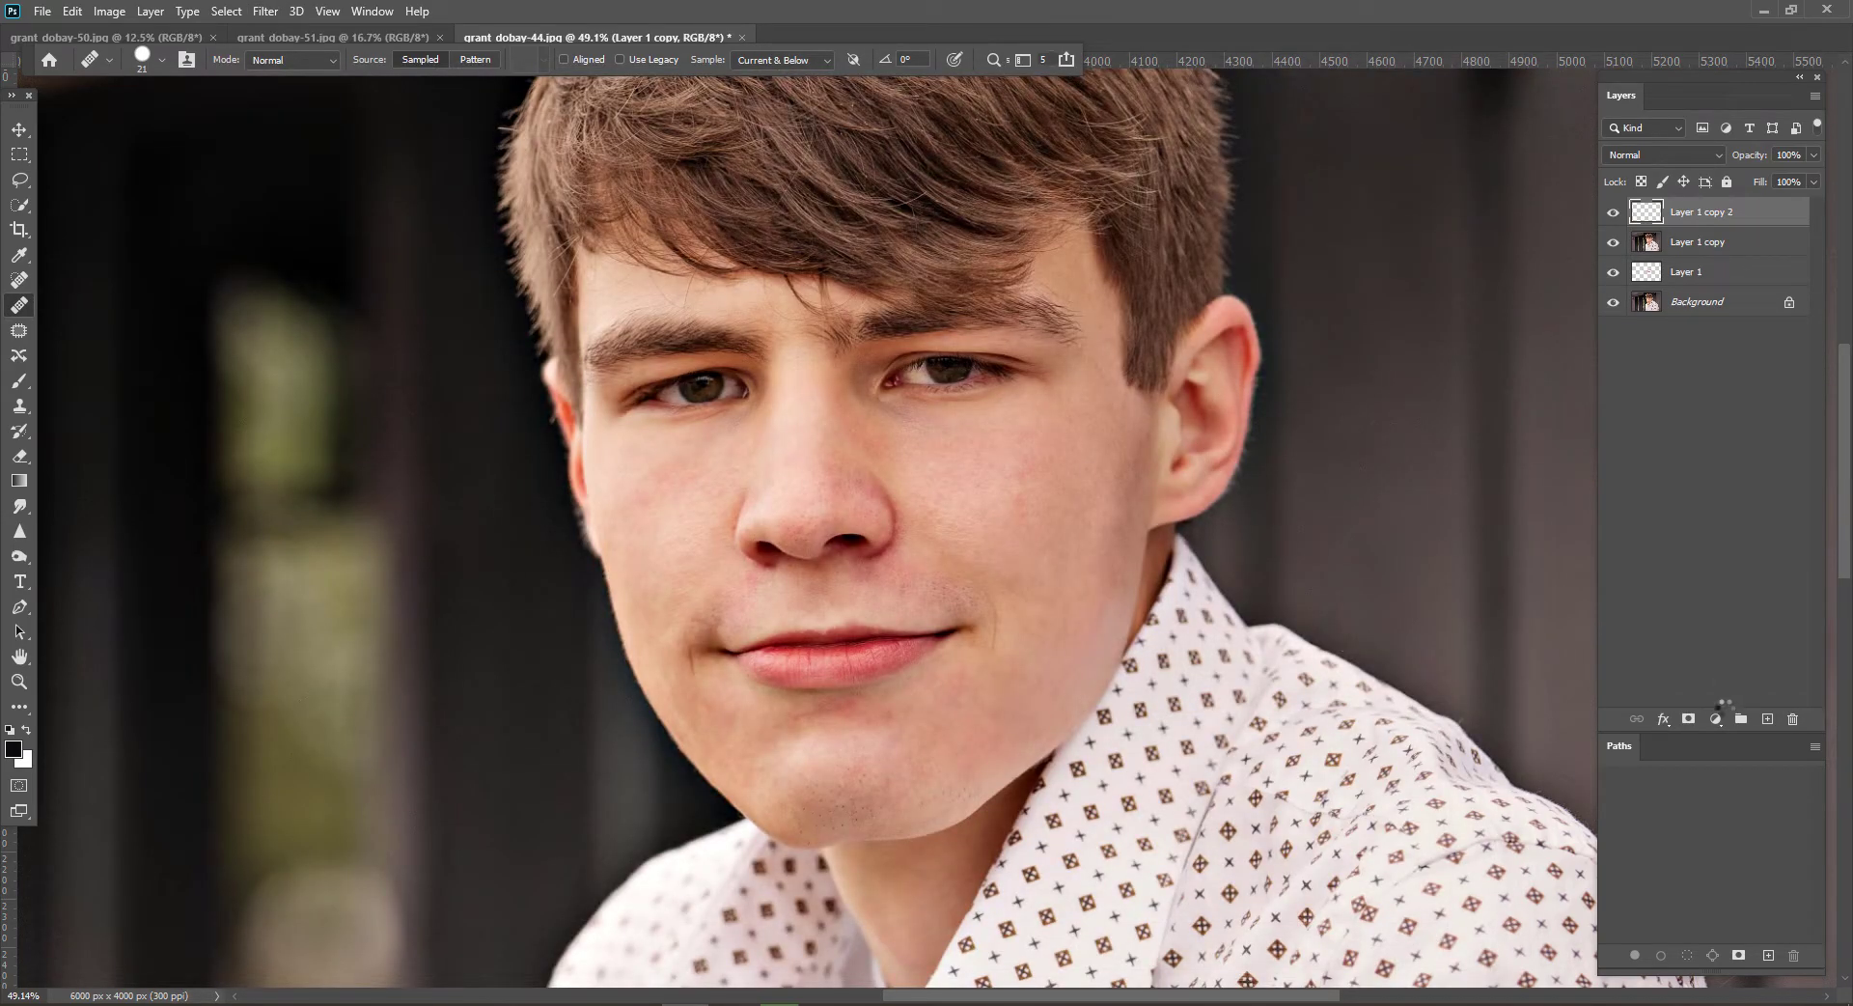
- Delete the unsmoothed merged layer and hide the Portraiture-smoothed layer behind a black layer mask
key("Delete")
left_click(1703, 214)
left_click(1688, 720, "alt")
scroll(862, 407, "up", 3)
left_click_drag(914, 683, 894, 624)
- Set the Brush to 30% opacity and stroke over the face on the smoothed layer's mask
key("b")
left_click_drag(991, 481, 1077, 503)
scroll(1050, 583, "down", 1)
left_click_drag(1023, 561, 1005, 483)
key("3")
left_click_drag(999, 398, 1041, 422)
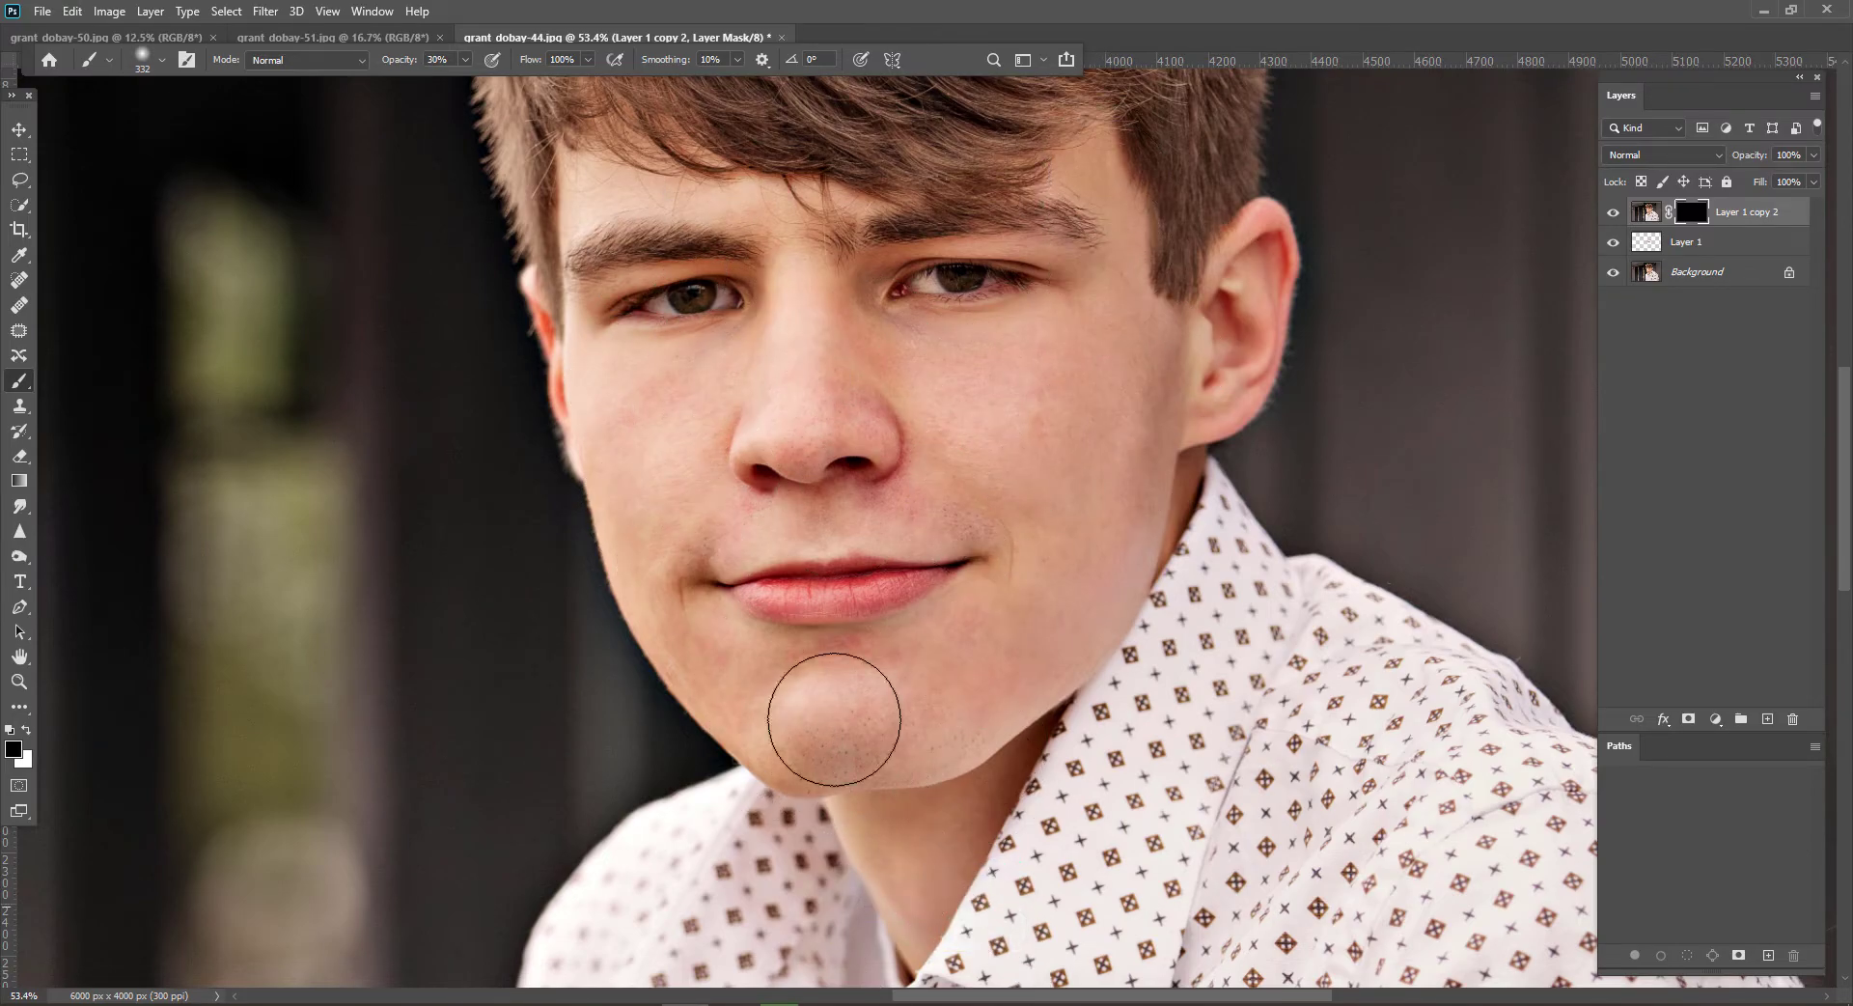
- Examine the facial skin up close with the smoothed layer shown and hidden
scroll(861, 388, "up", 3)
left_click(1613, 210)
left_click(1615, 213)
left_click(1617, 216)
left_click(1617, 218)
left_click(1619, 219)
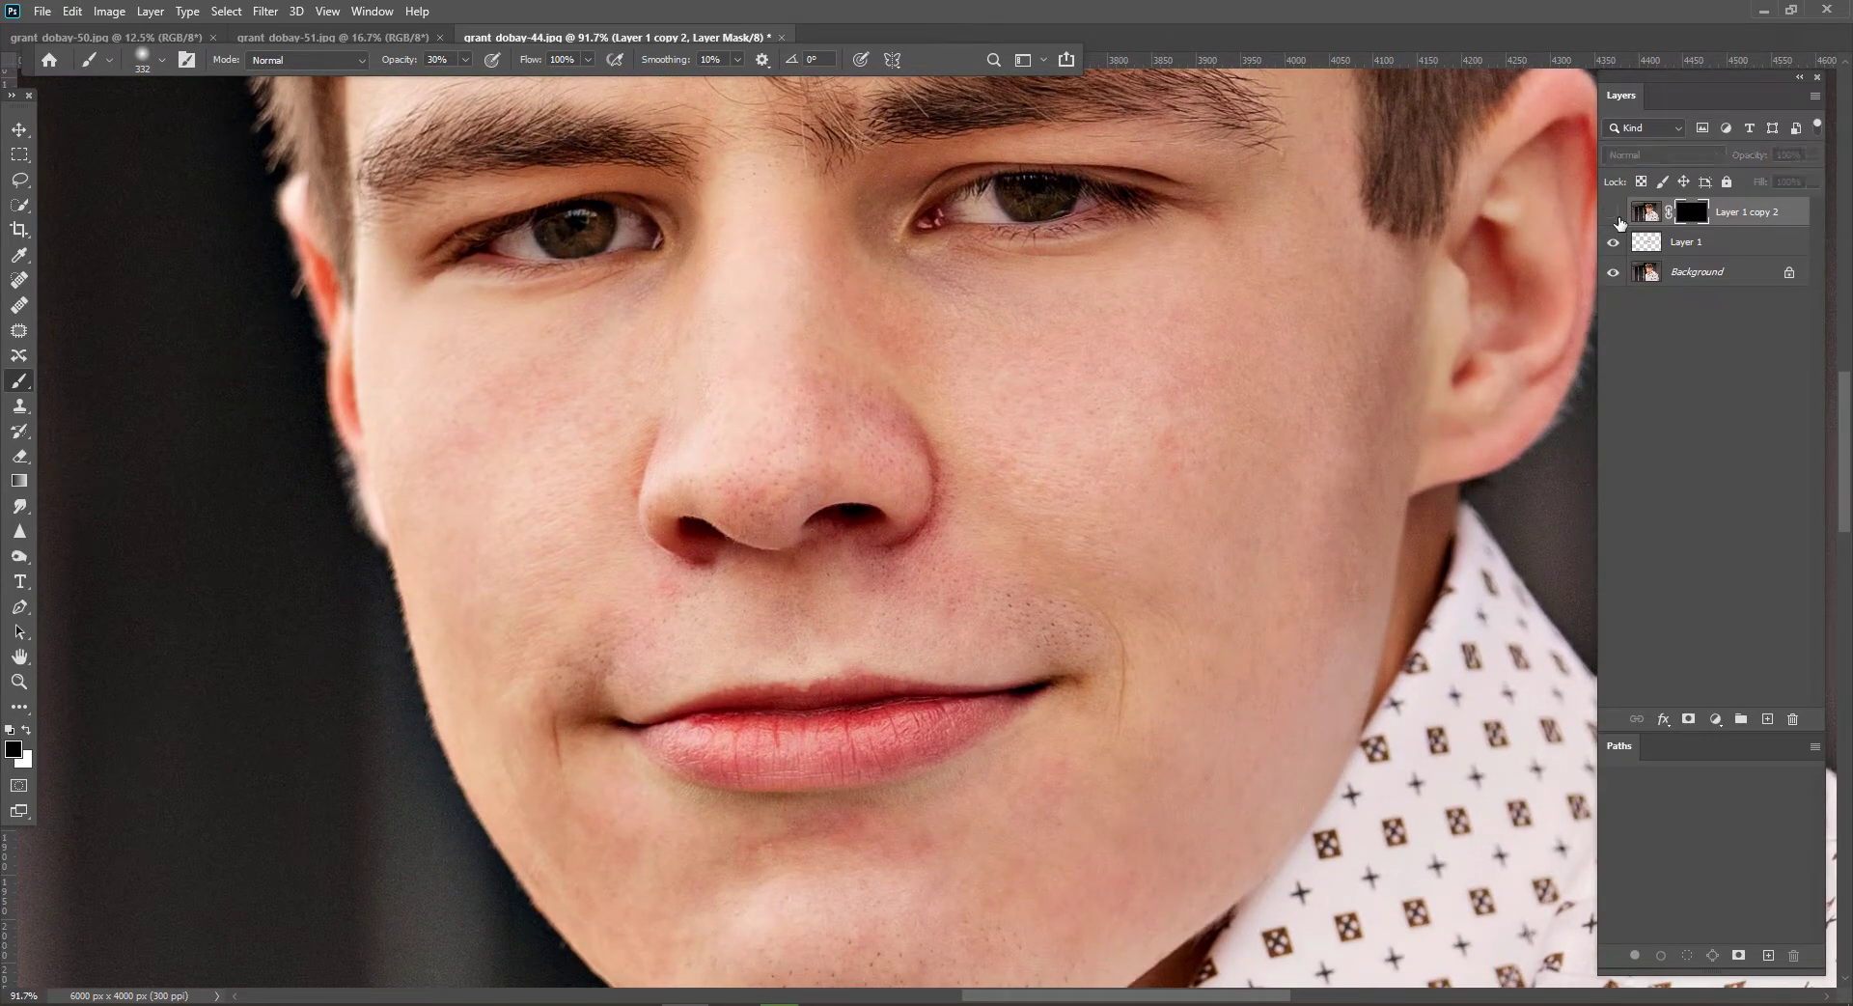
left_click(1617, 218)
- Paint white on the smoothed layer's mask over the cheeks, nose and chin, with the brush sized to 319 at 30% opacity
scroll(861, 362, "down", 4)
right_click(951, 504, "alt")
key("x")
right_click(785, 440, "alt")
left_click(924, 497)
left_click_drag(924, 497, 877, 489)
right_click(844, 628, "alt")
left_click_drag(740, 621, 846, 711)
right_click(989, 462, "alt")
left_click_drag(989, 462, 1068, 320)
left_click_drag(776, 374, 727, 411)
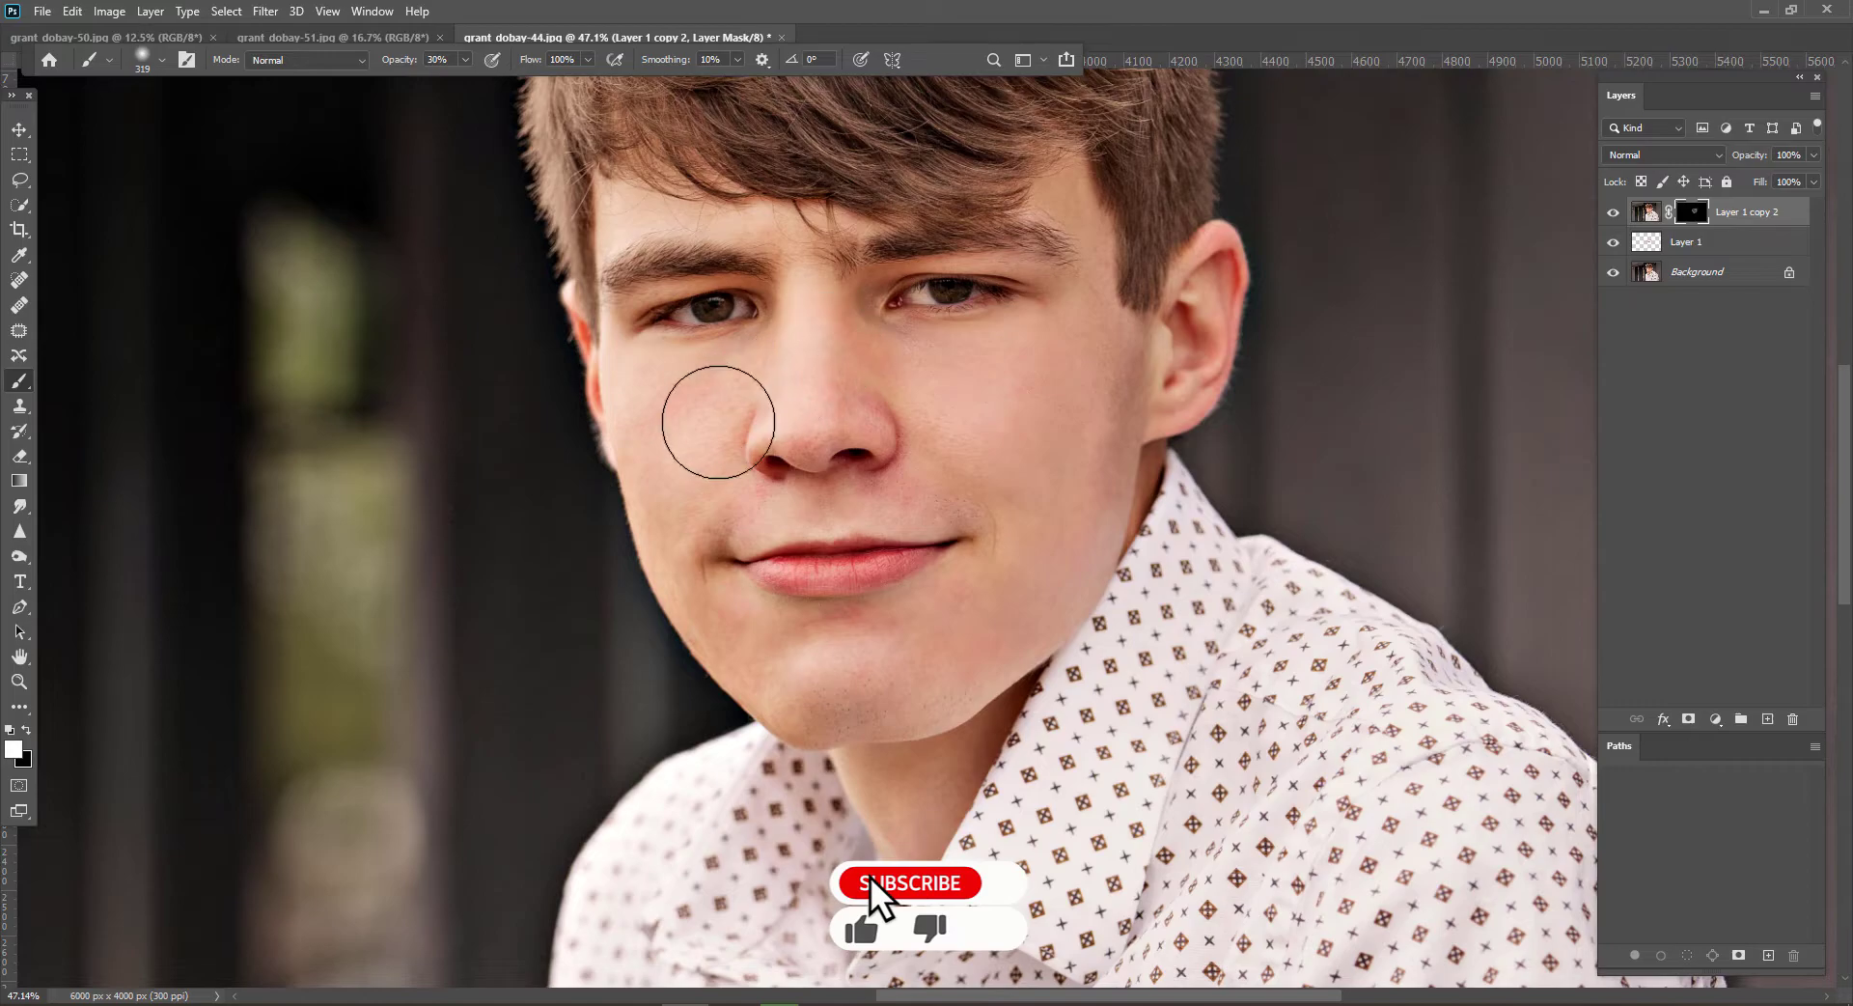
- Compare the smoothed portrait with the original Background, both up close and fitted to the window
scroll(972, 391, "up", 10)
scroll(1024, 500, "down", 8)
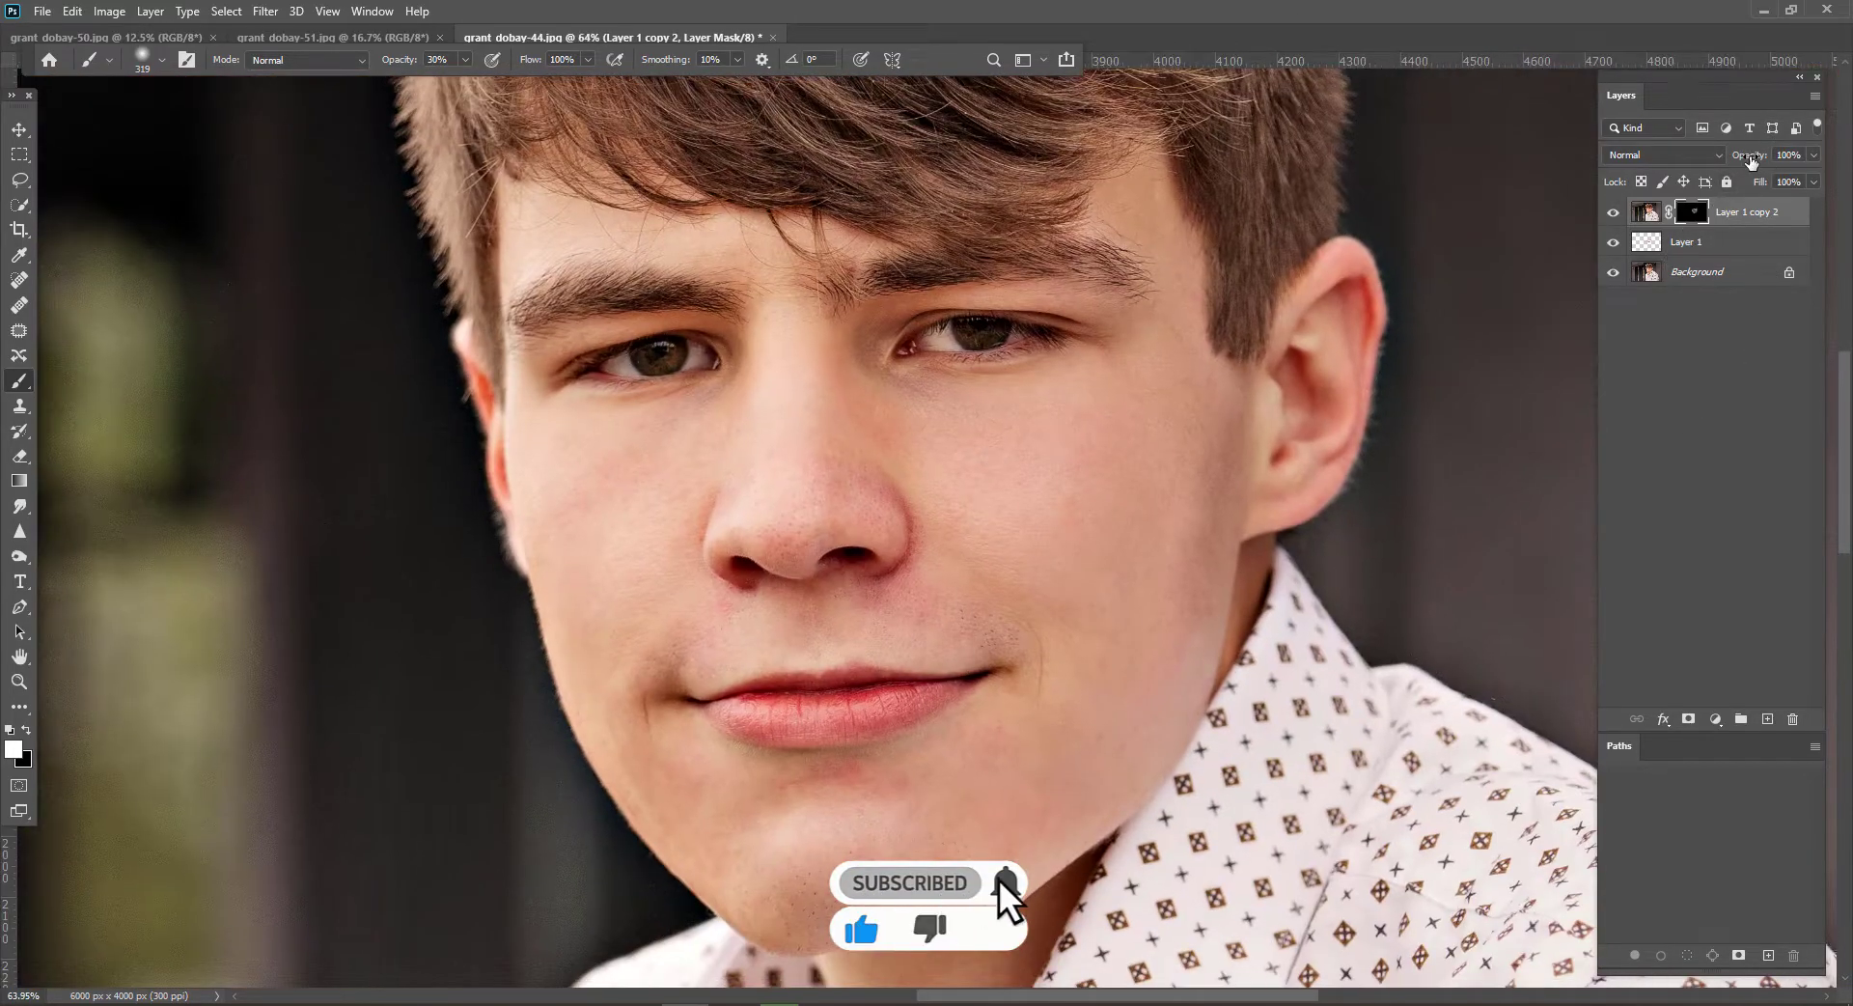
left_click(1739, 360)
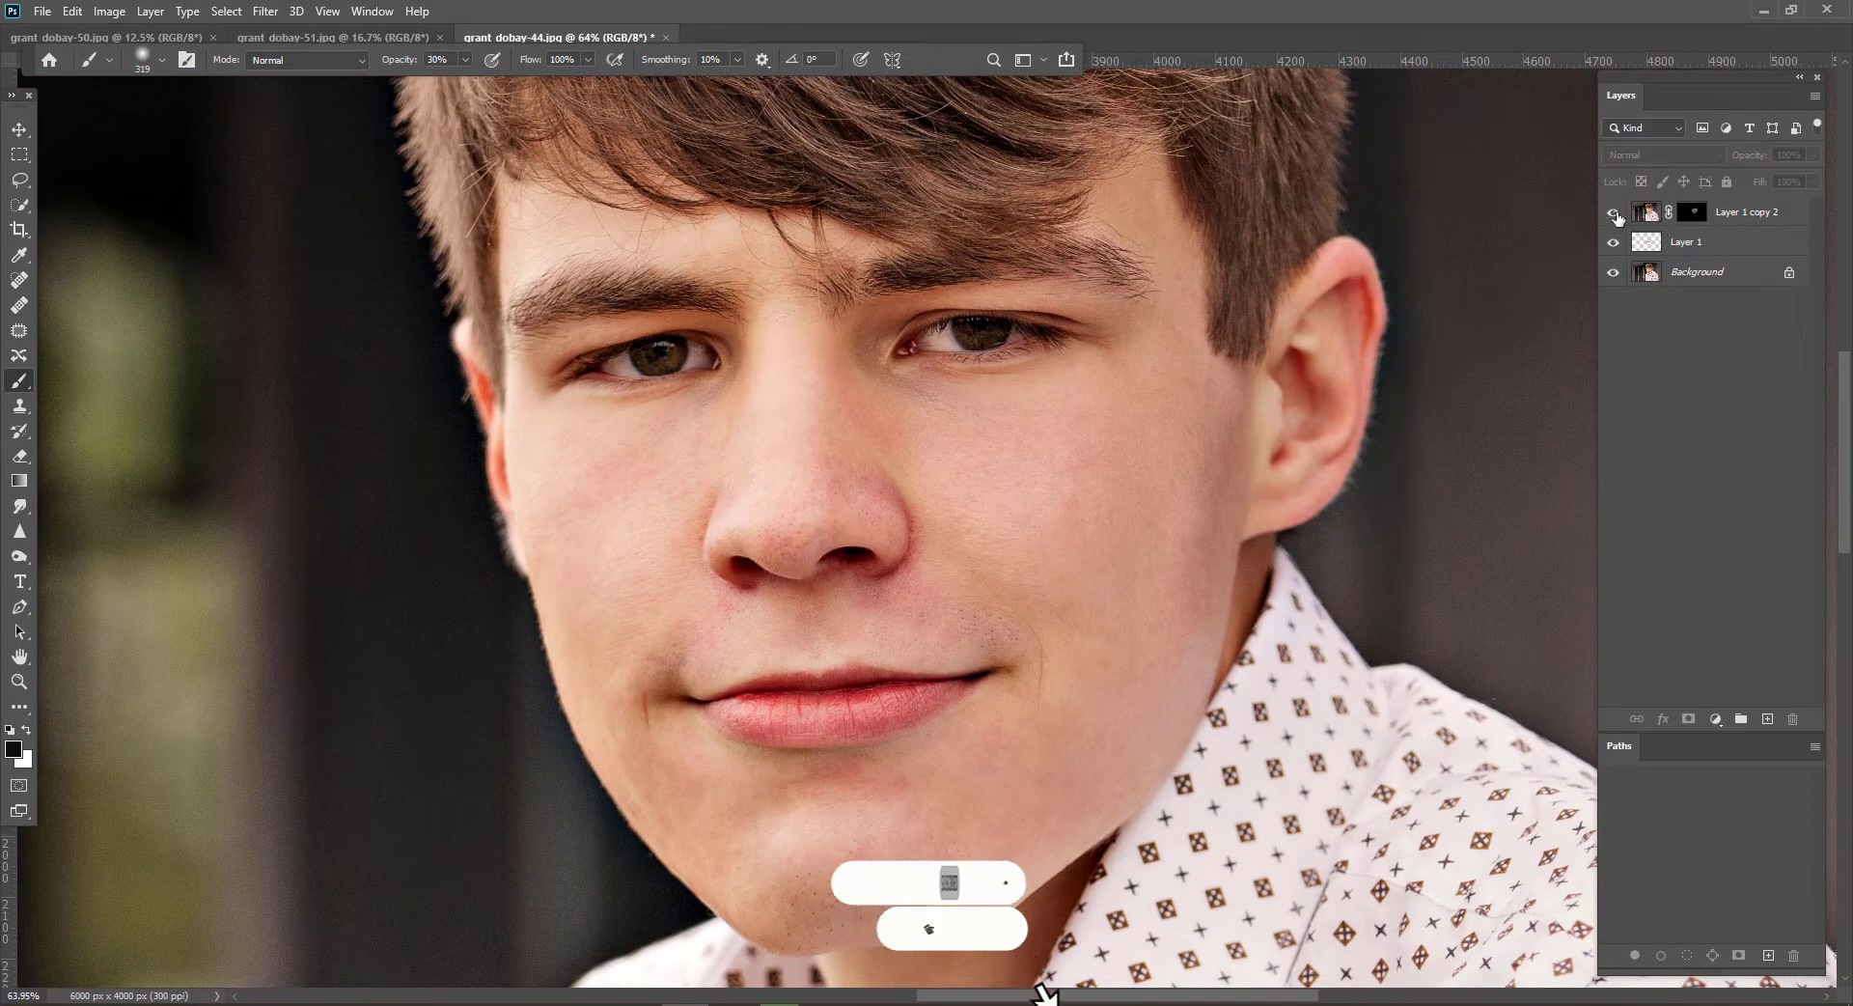
scroll(1023, 598, "down", 3)
left_click_drag(1023, 599, 966, 598)
key("ctrl+0")
left_click(1613, 273, "alt")
left_click(1613, 273, "alt")
- Trace a closed Pen path around the inner white of the collar-side eye
left_click_drag(1110, 357, 1251, 524)
key("p")
left_click_drag(907, 353, 939, 387)
left_click_drag(995, 451, 1025, 473)
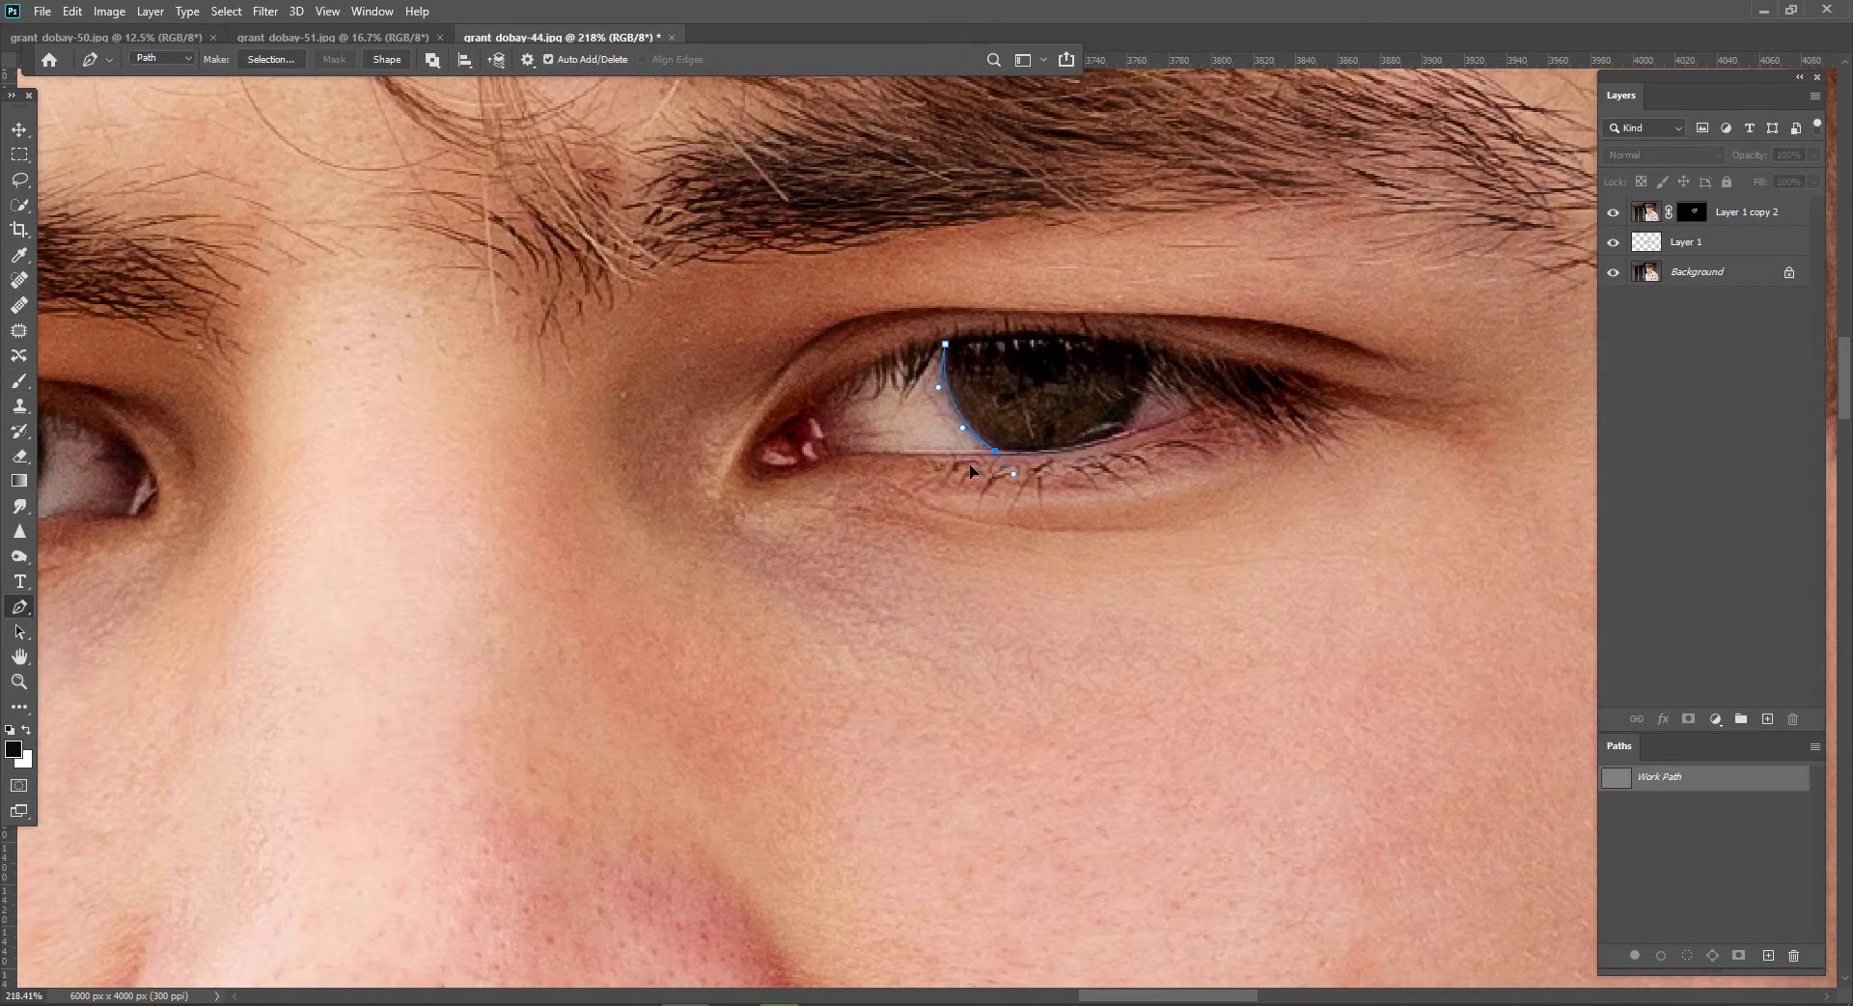
left_click_drag(837, 389, 882, 356)
left_click(945, 343)
- Trace Pen paths around both whites of the other eye and the outer white of the collar-side eye
left_click_drag(617, 444, 1207, 483)
left_click(624, 442)
left_click_drag(738, 525, 669, 552)
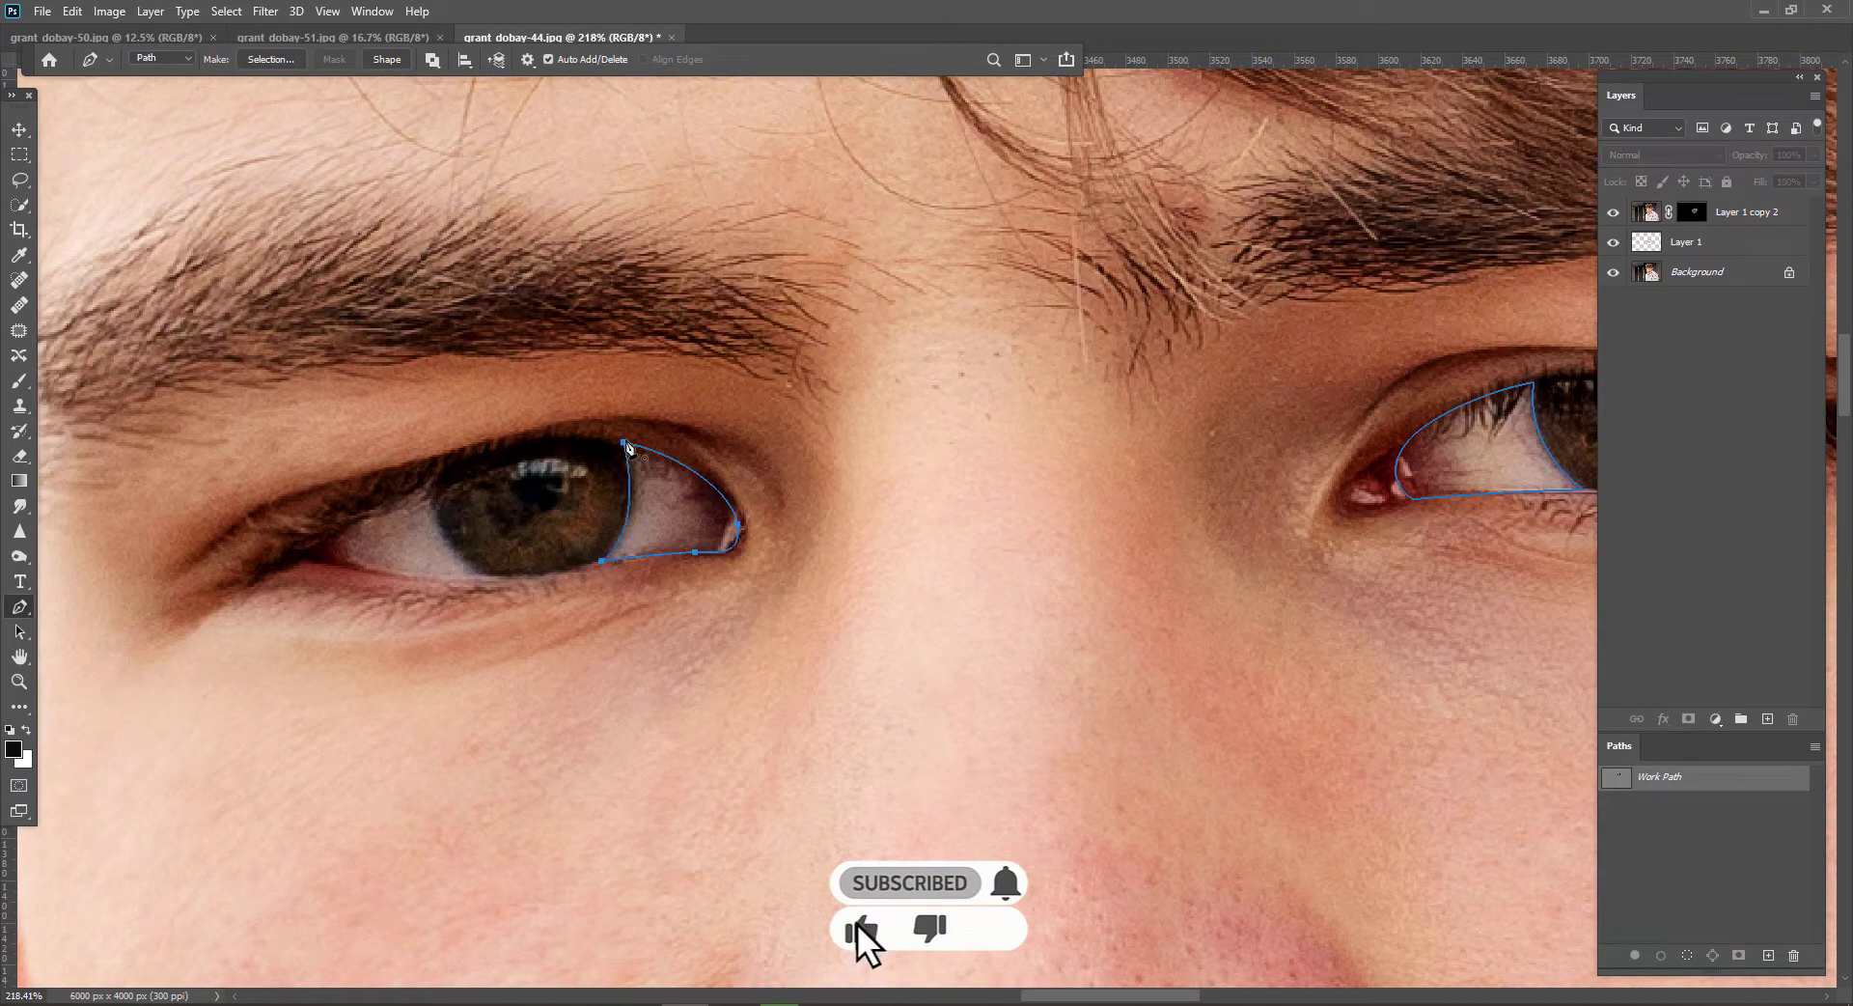
left_click(308, 553)
left_click(437, 471)
left_click_drag(1429, 458, 343, 415)
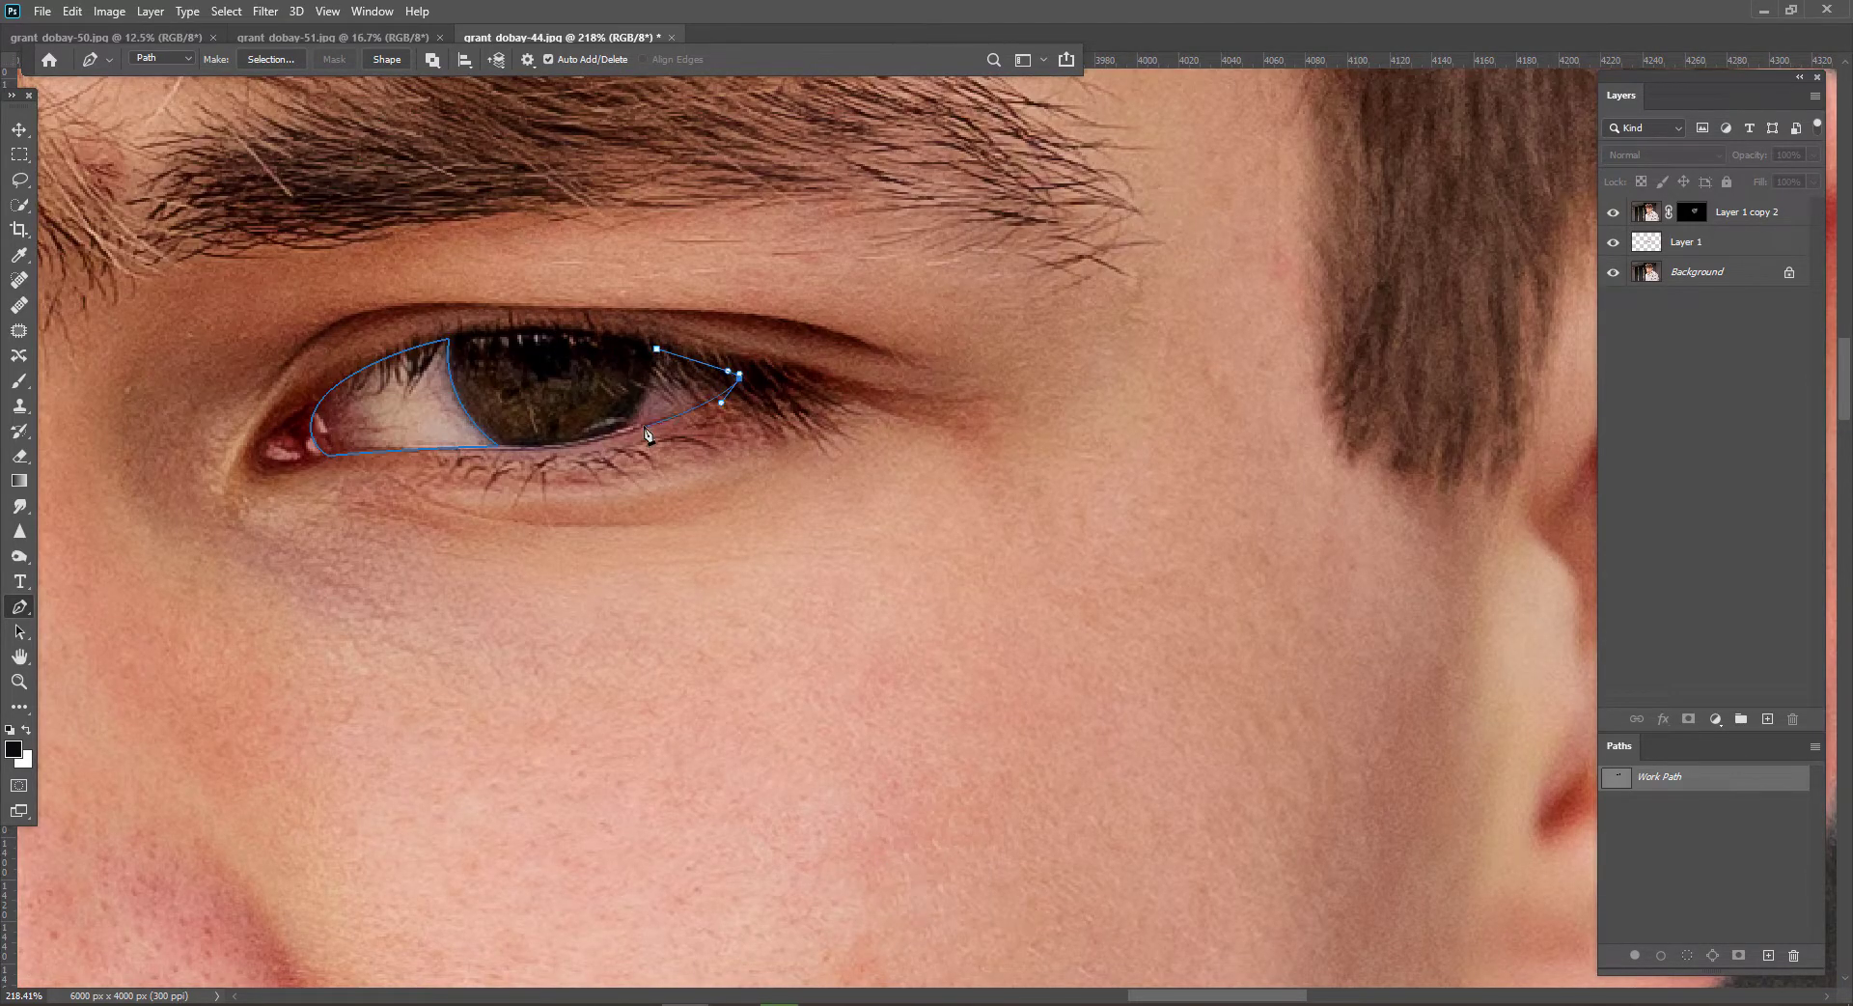
- Convert the eye-white paths to a selection and feather it by 1.5 pixels
scroll(868, 589, "down", 6)
key("ctrl+Return")
key("shift+F6")
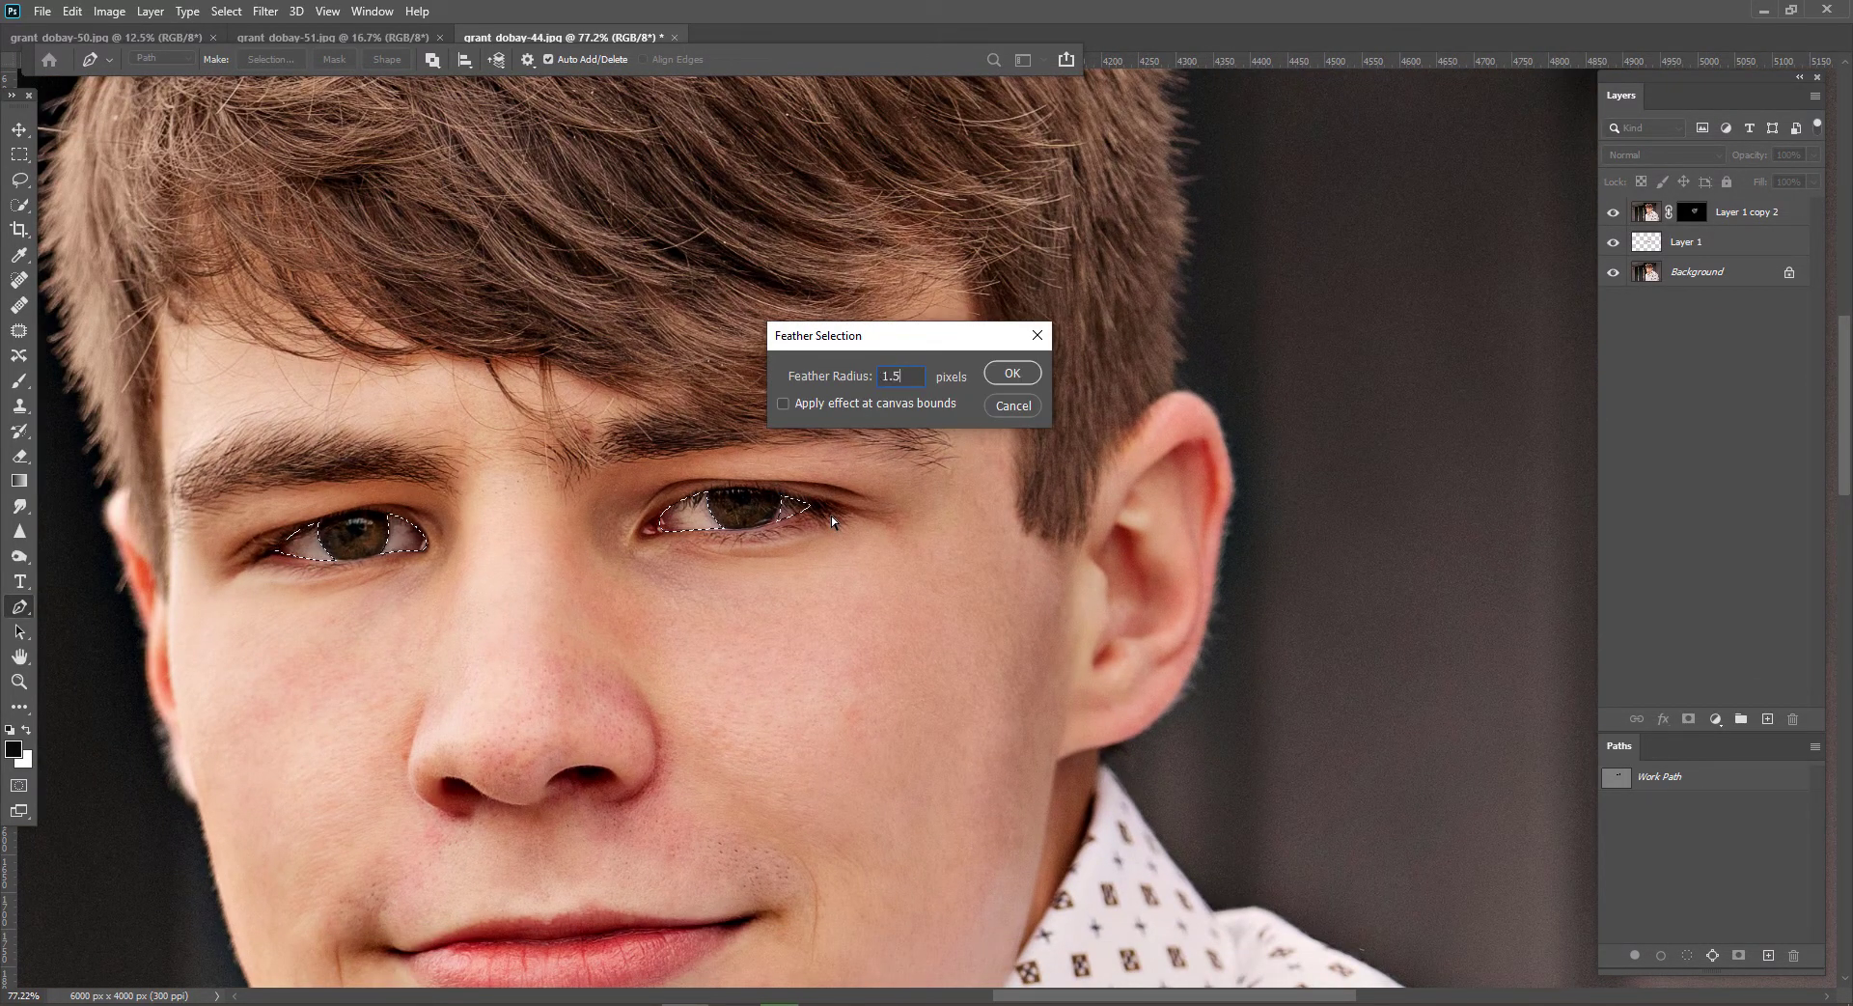
key("Return")
- Brighten the selected eye whites with a Brightness/Contrast adjustment layer and compare the portrait with the original Background
left_click(1719, 720)
left_click(1737, 494)
left_click_drag(1297, 381, 1287, 380)
left_click(1420, 240)
scroll(1448, 290, "down", 5)
left_click(1615, 302, "alt")
left_click(1616, 302, "alt")
scroll(1622, 302, "down", 5)
left_click(1704, 354)
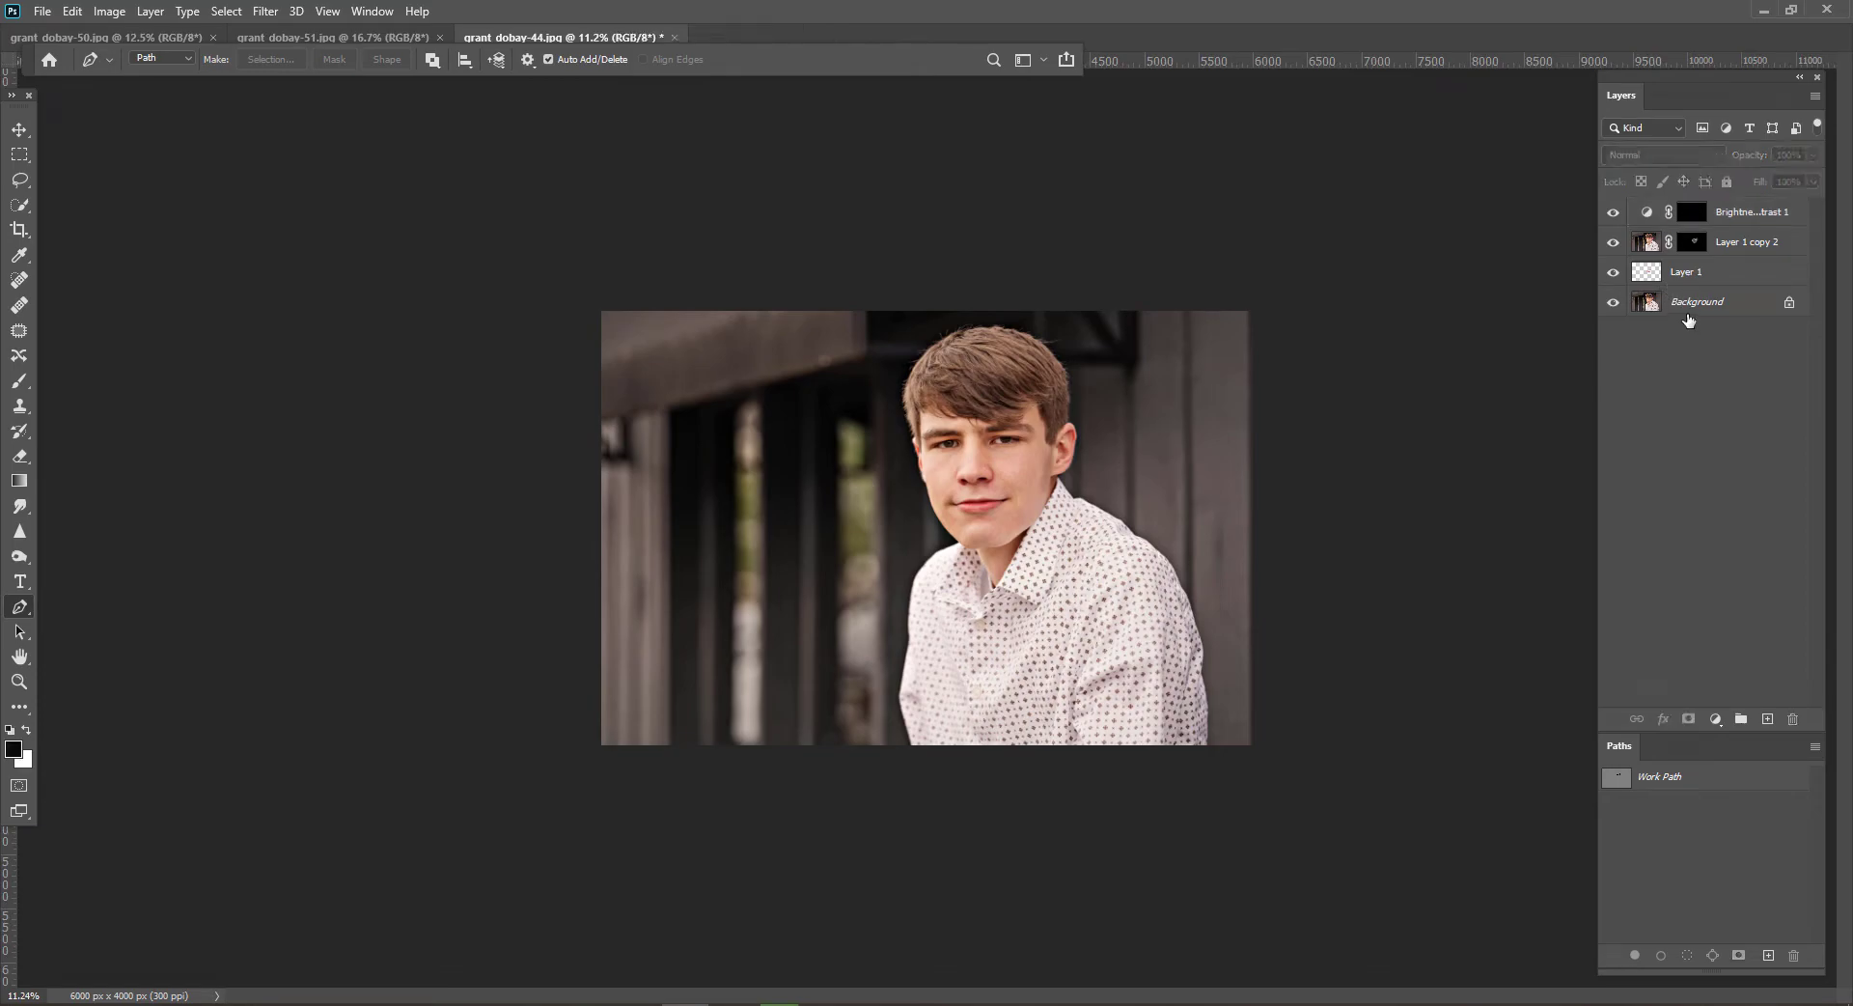
- Stamp all visible layers into a desaturated layer on top and apply High Pass with a 1-pixel radius
key("ctrl+shift+alt+e")
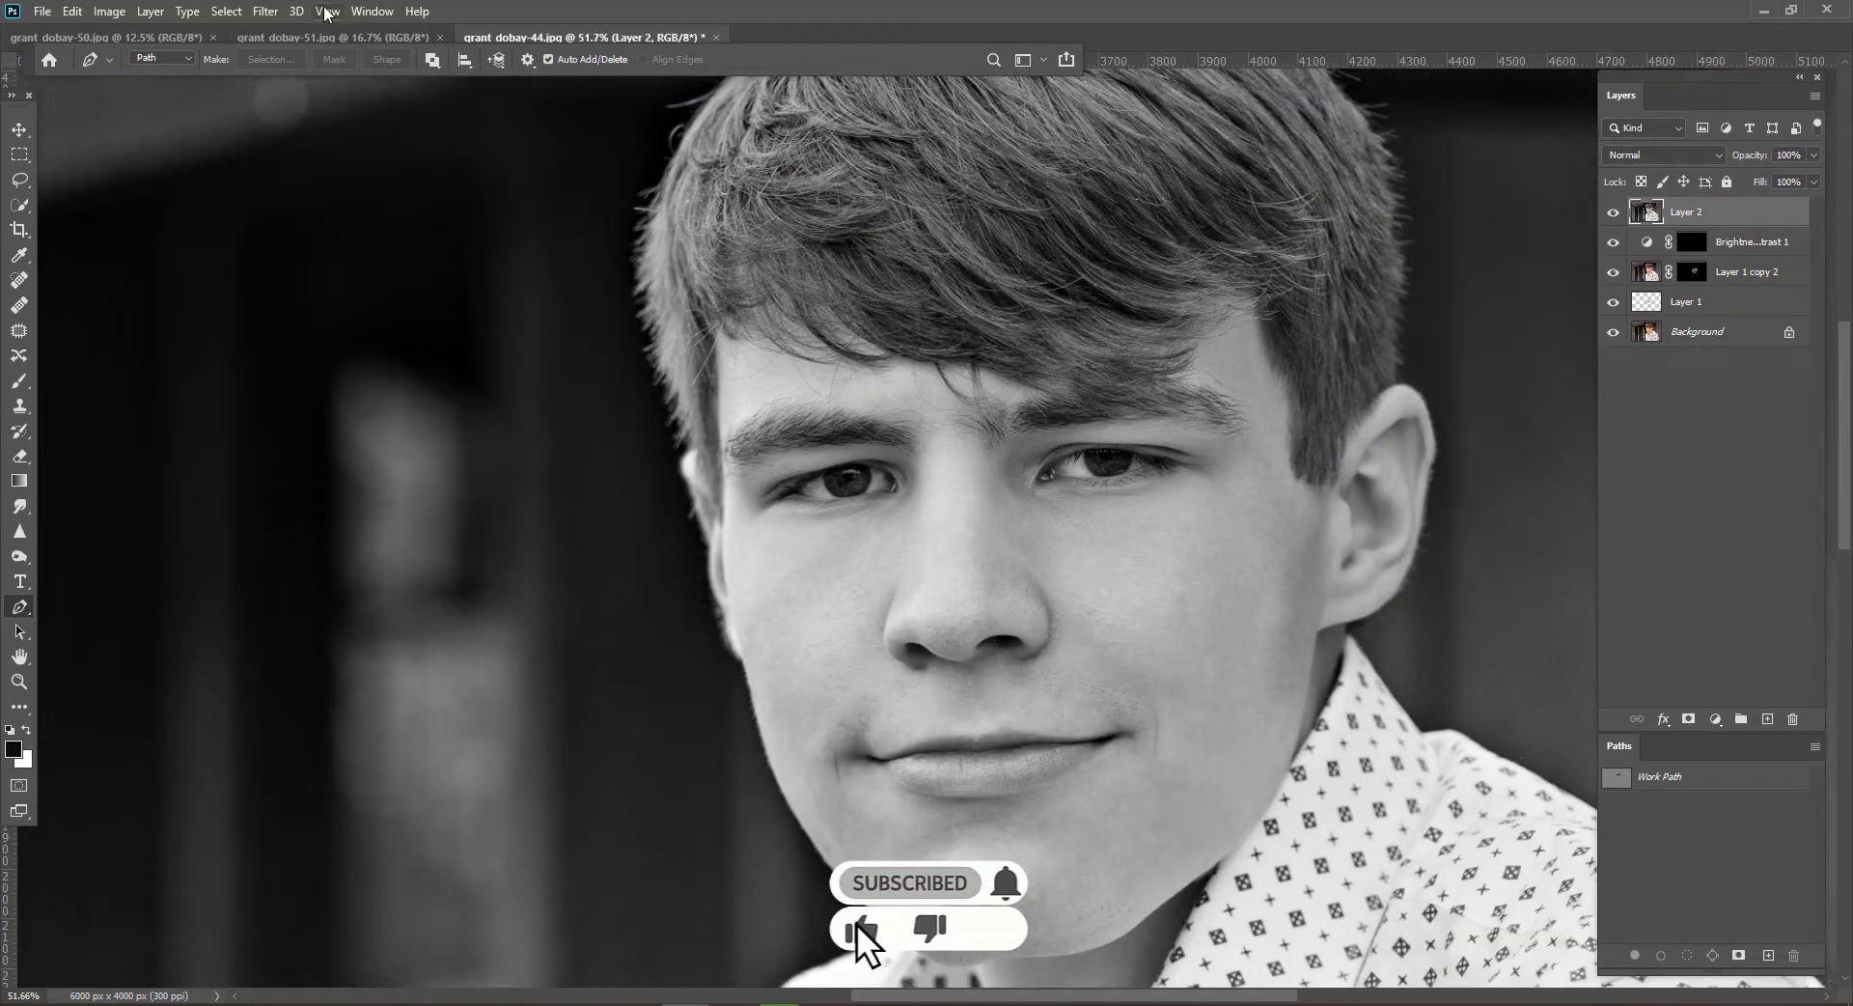
left_click(264, 10)
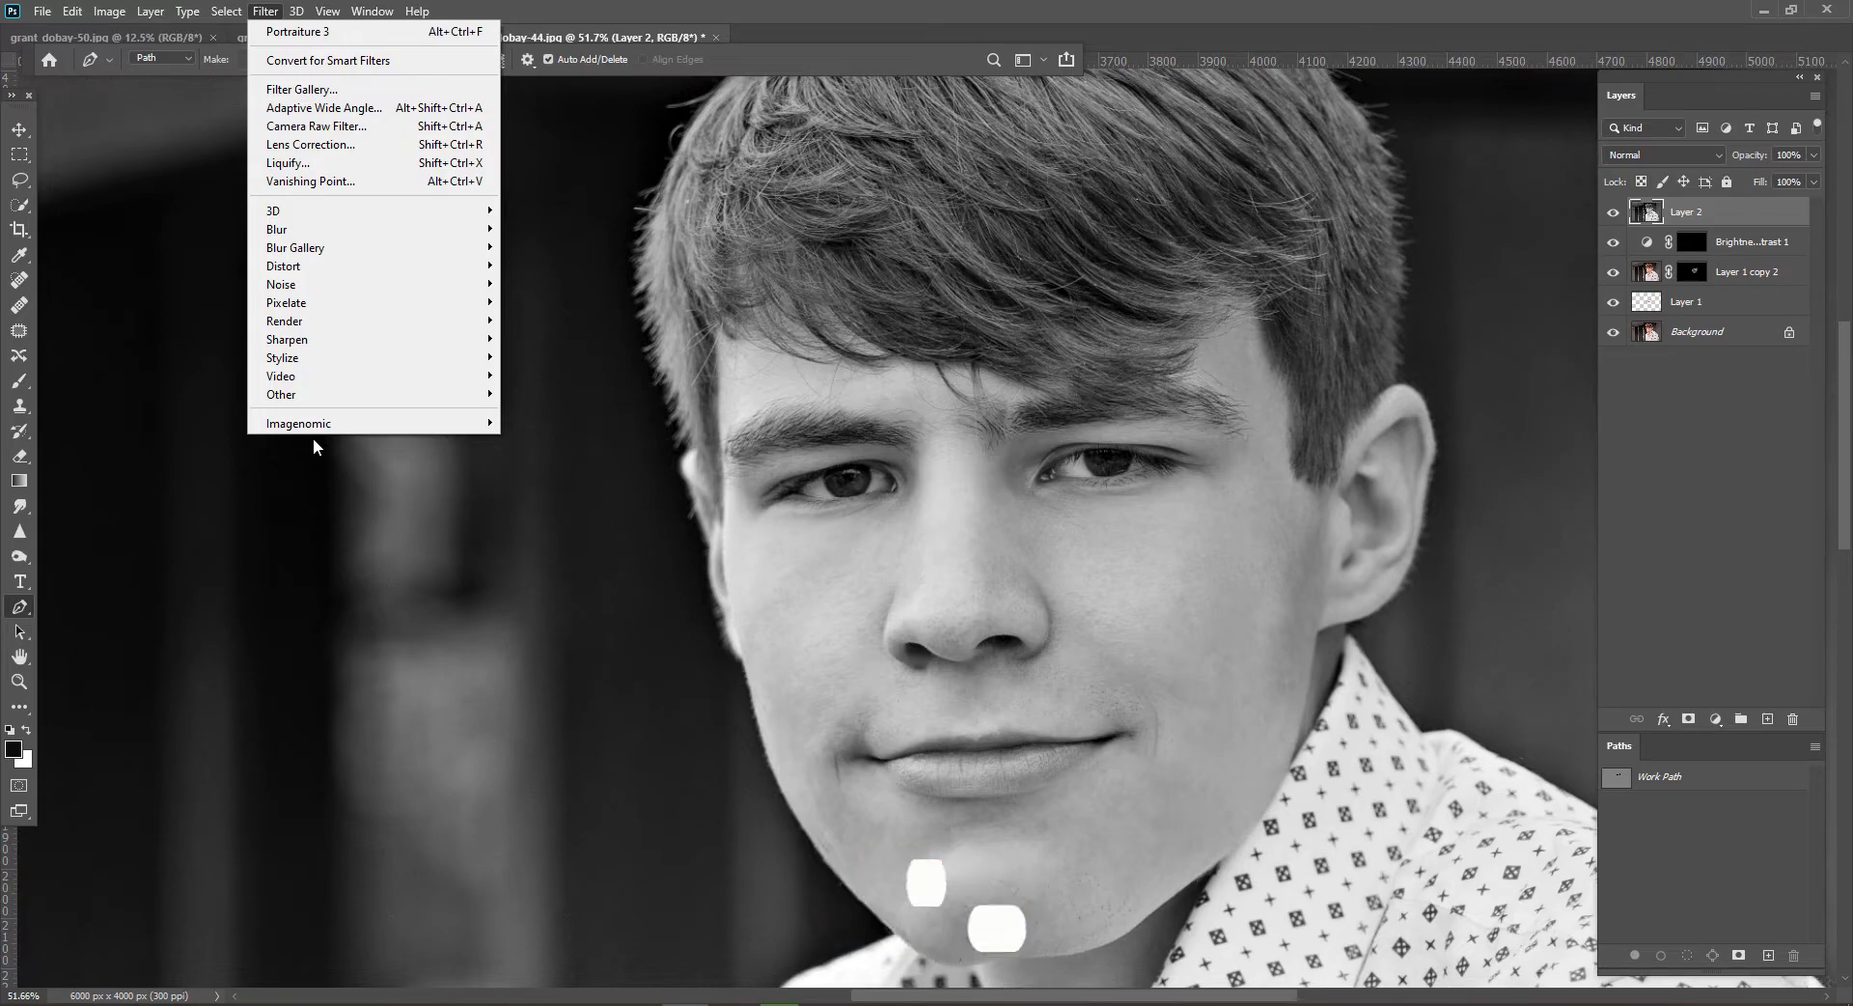
mouse_move(293, 394)
left_click(560, 412)
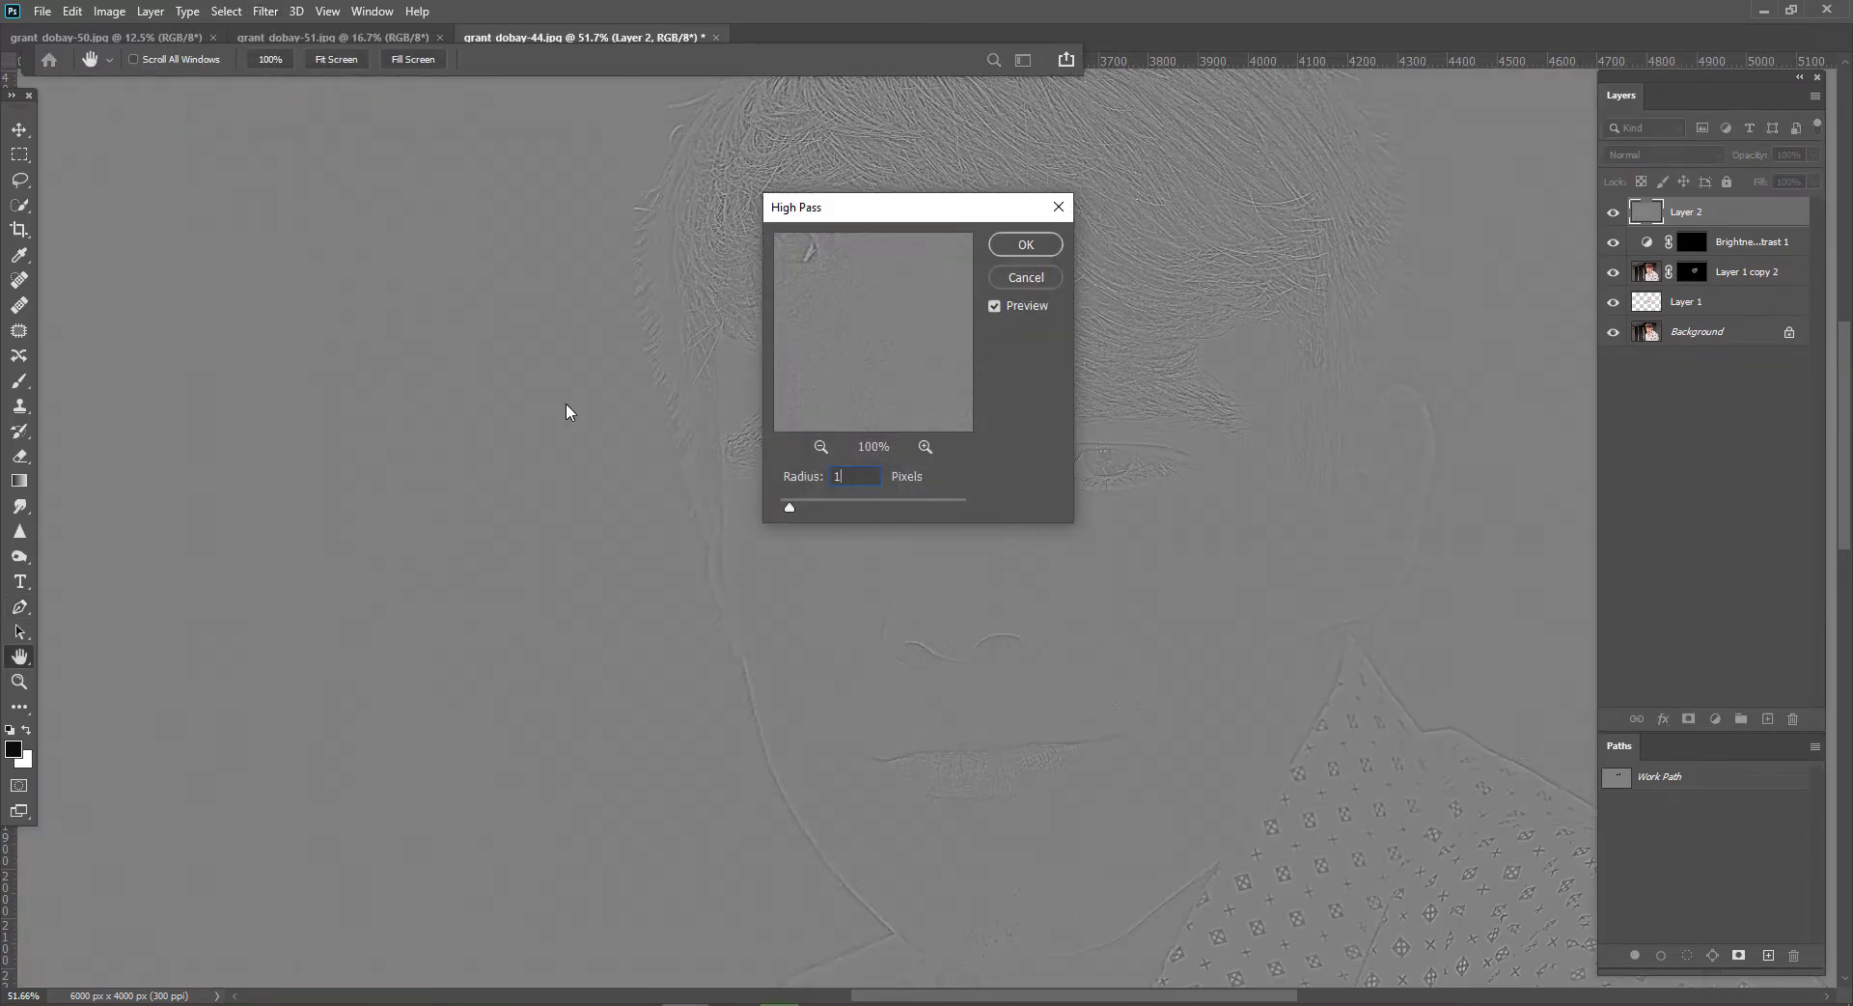
key("Return")
key("p")
- Blend the High Pass layer as Vivid Light at 50% opacity and paint its sharpening onto the facial features through a black mask
left_click(1685, 155)
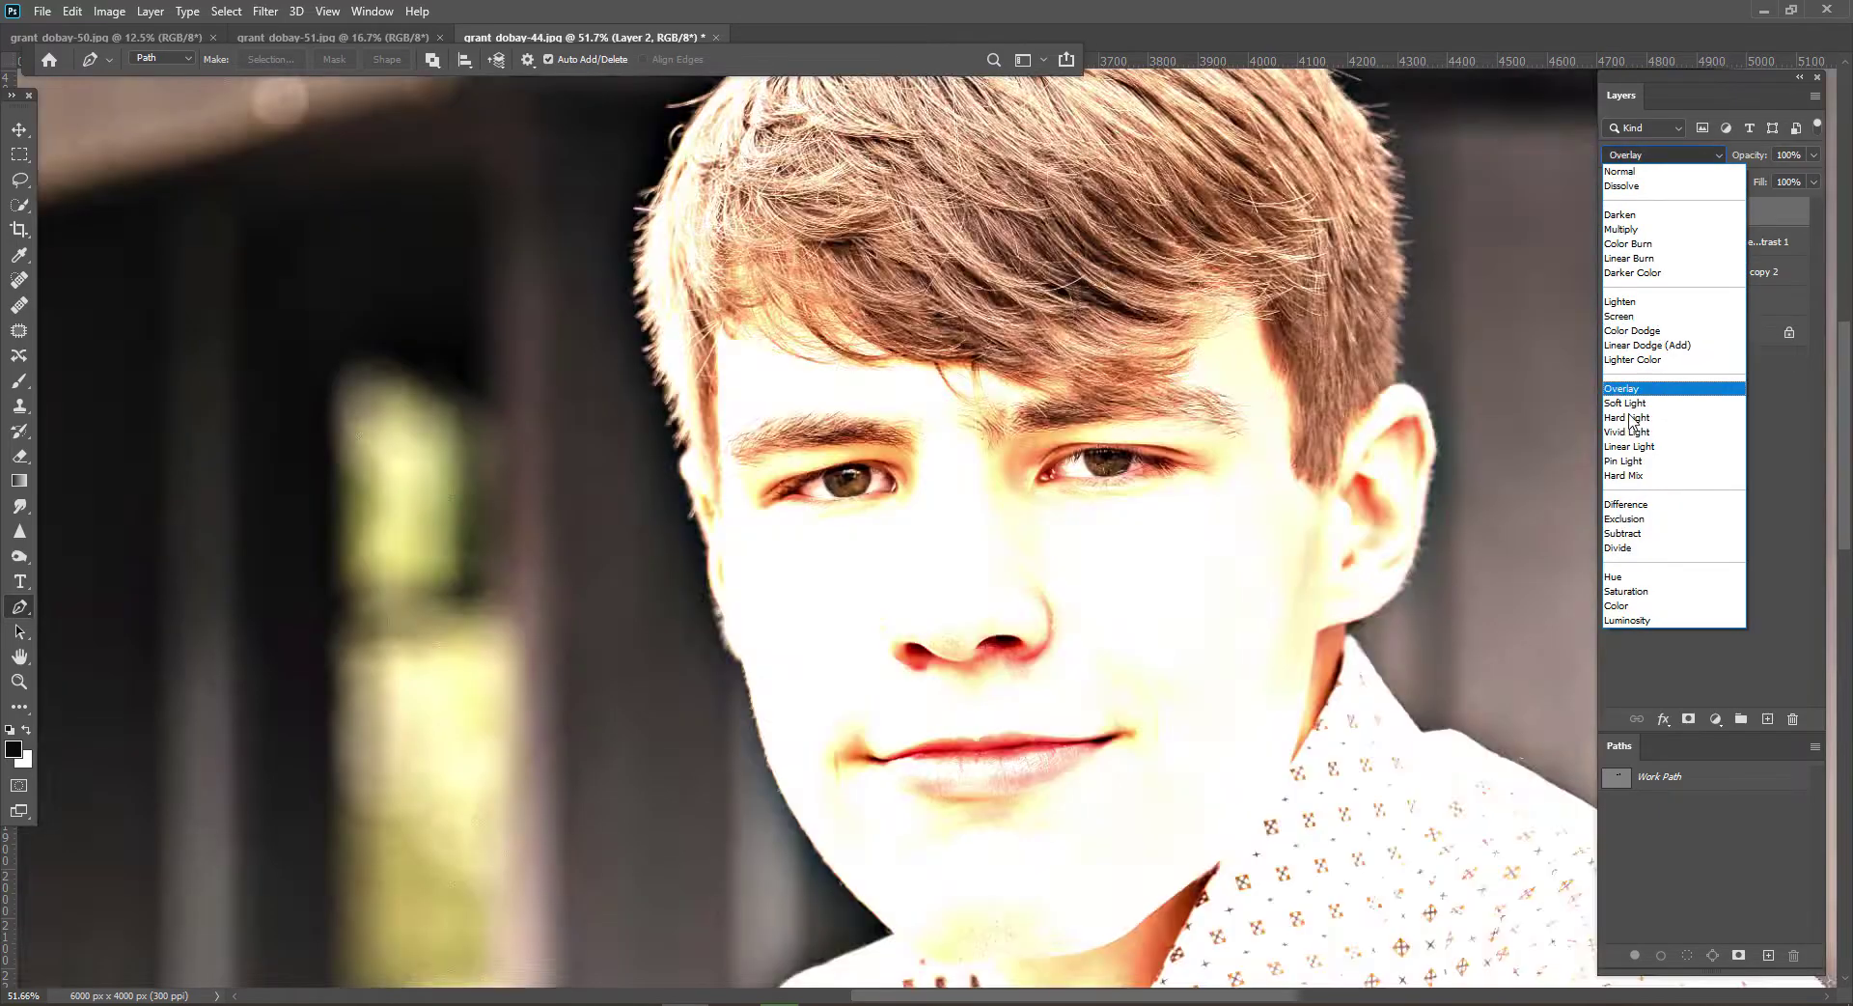
left_click(1660, 439)
scroll(1129, 692, "up", 3)
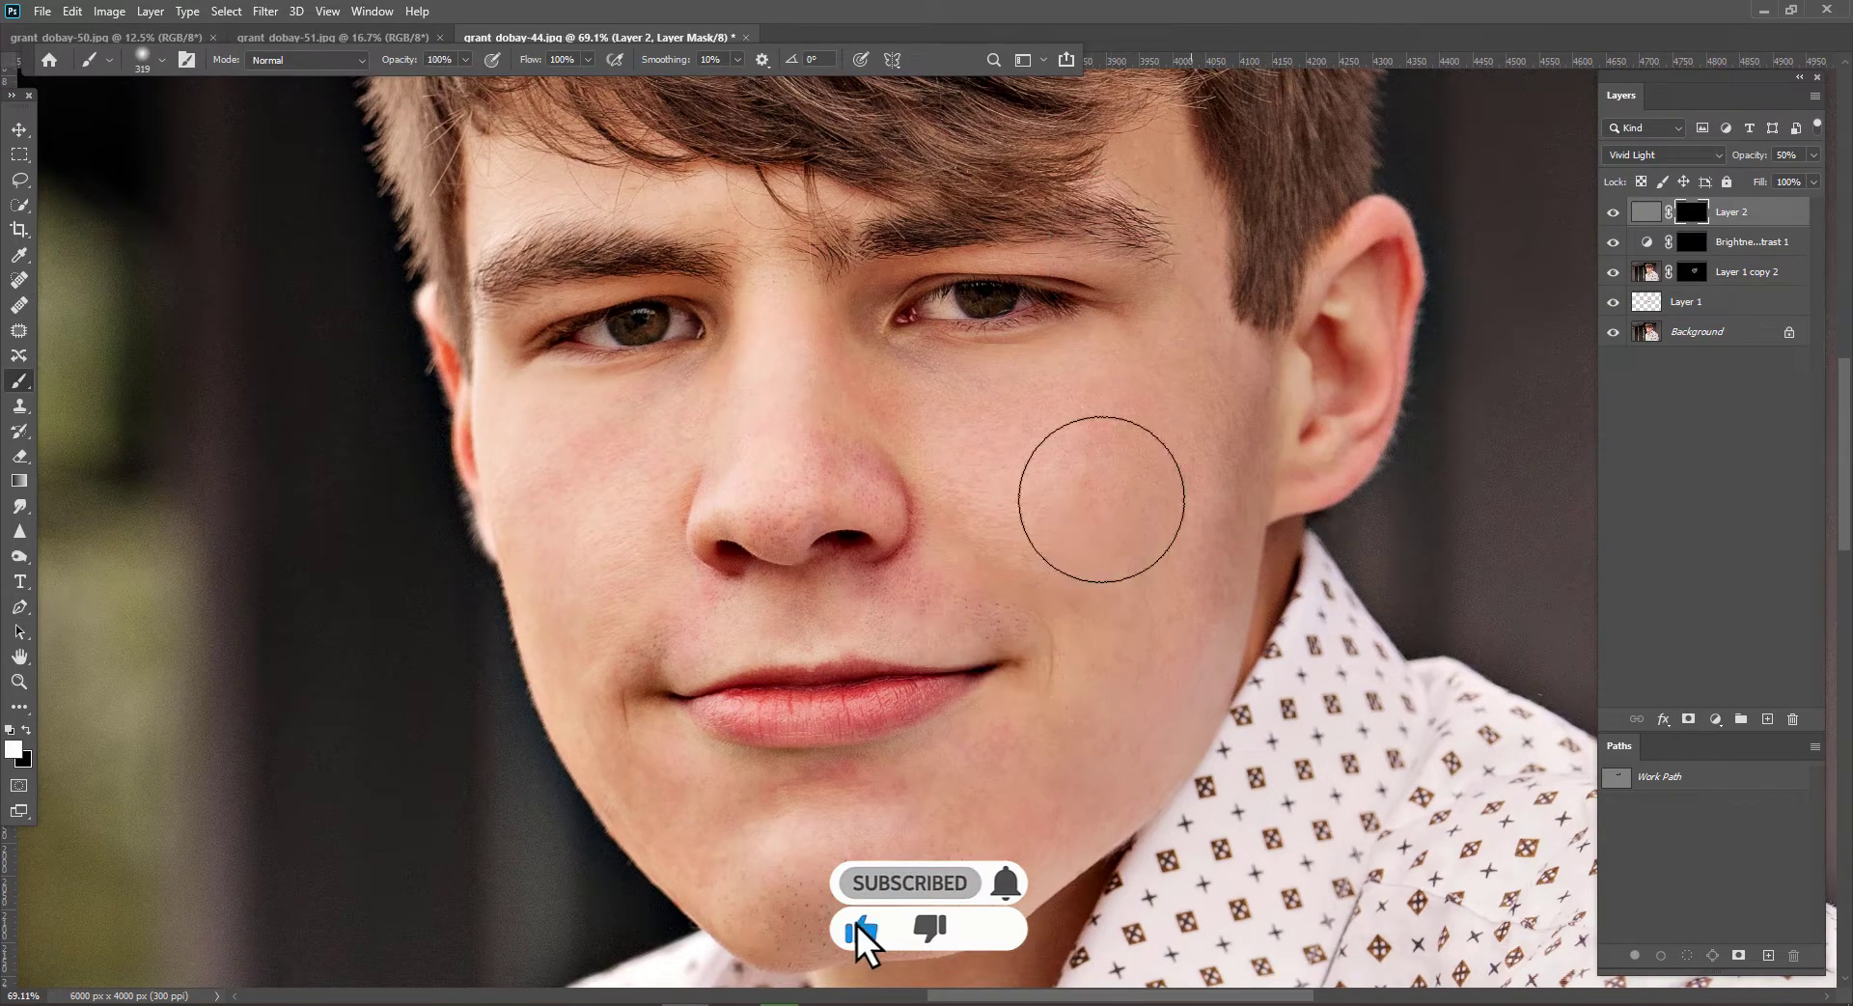
scroll(766, 663, "down", 3)
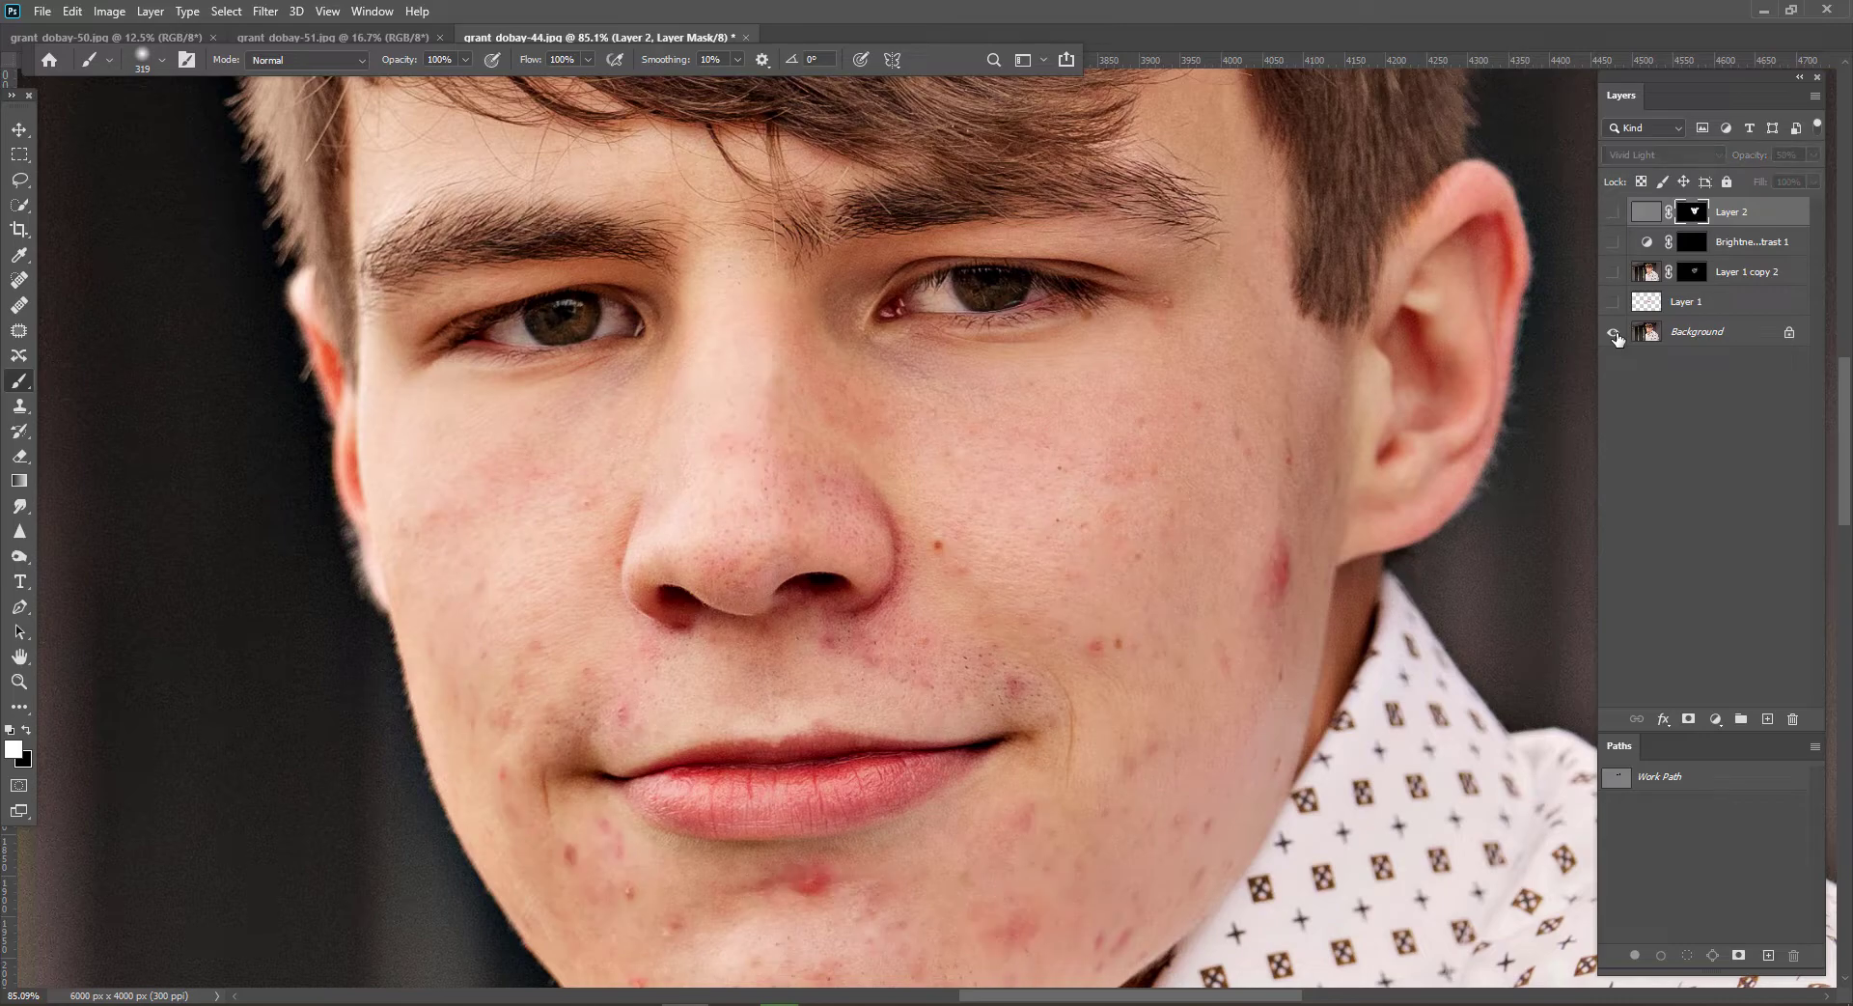
- Compare the retouch with the original Background and move the Brightness/Contrast layer above the High Pass layer
left_click(1612, 333, "alt")
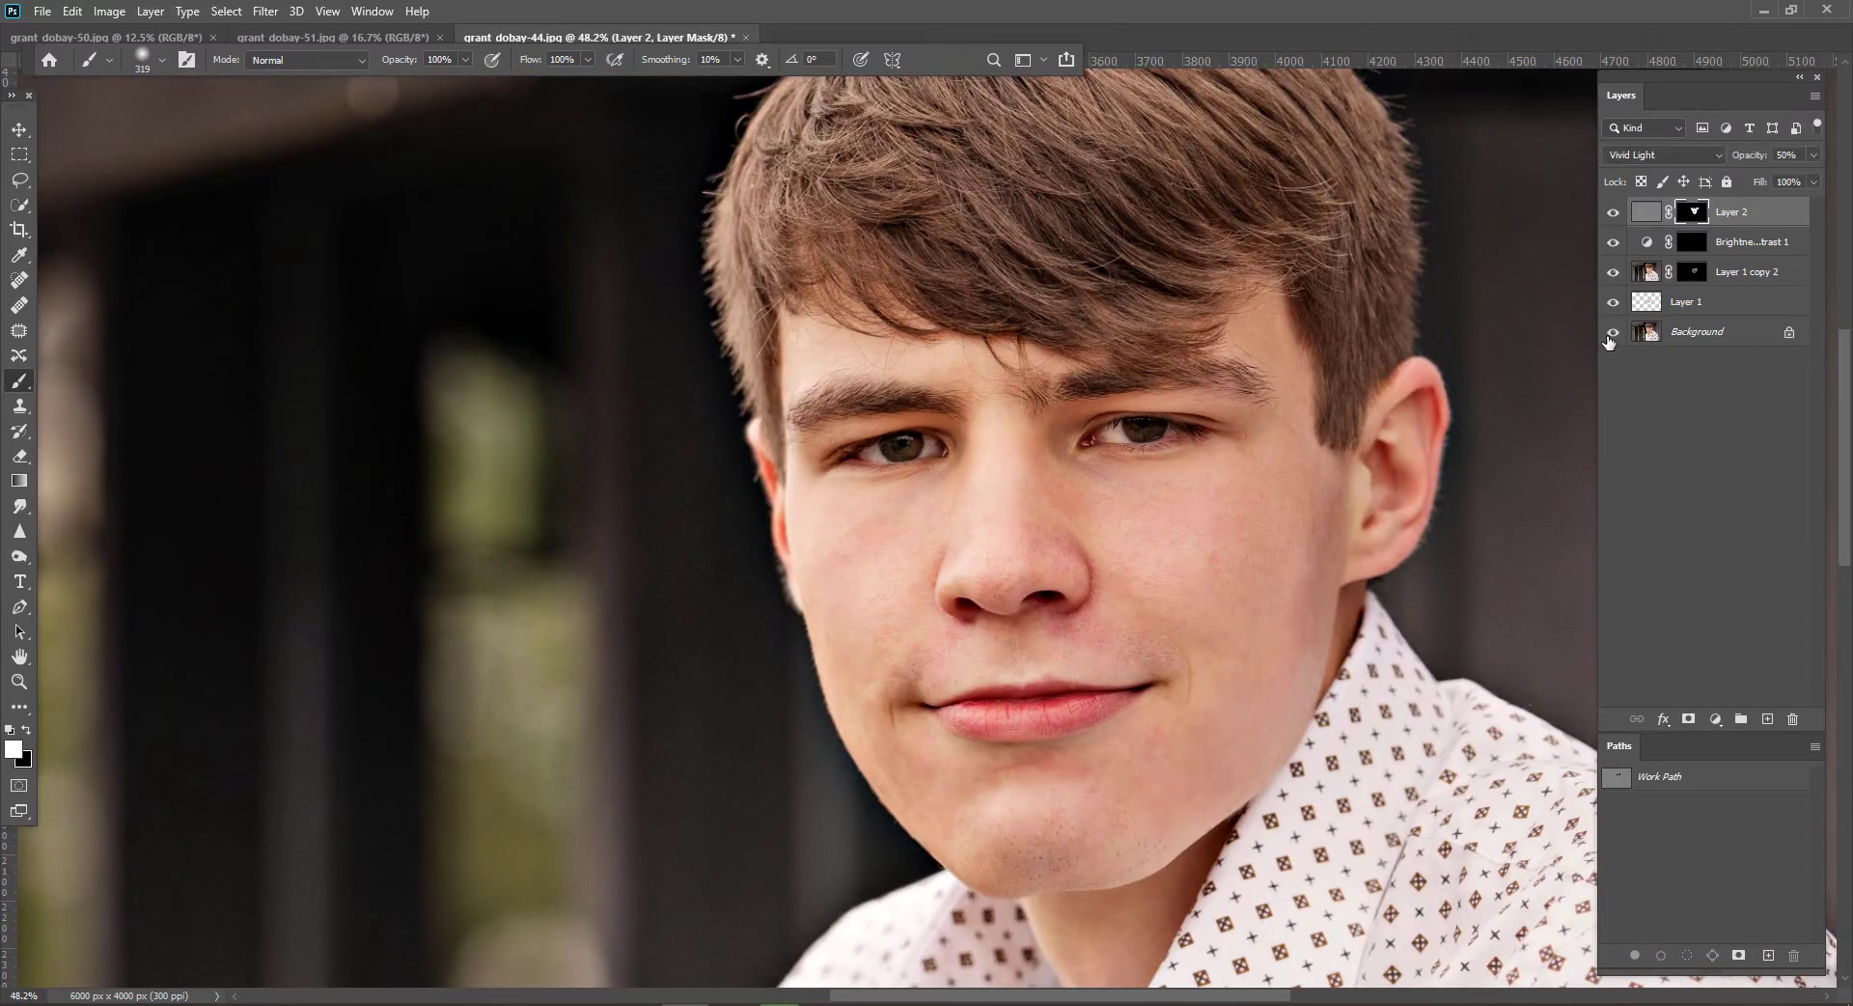
left_click(1612, 331, "alt")
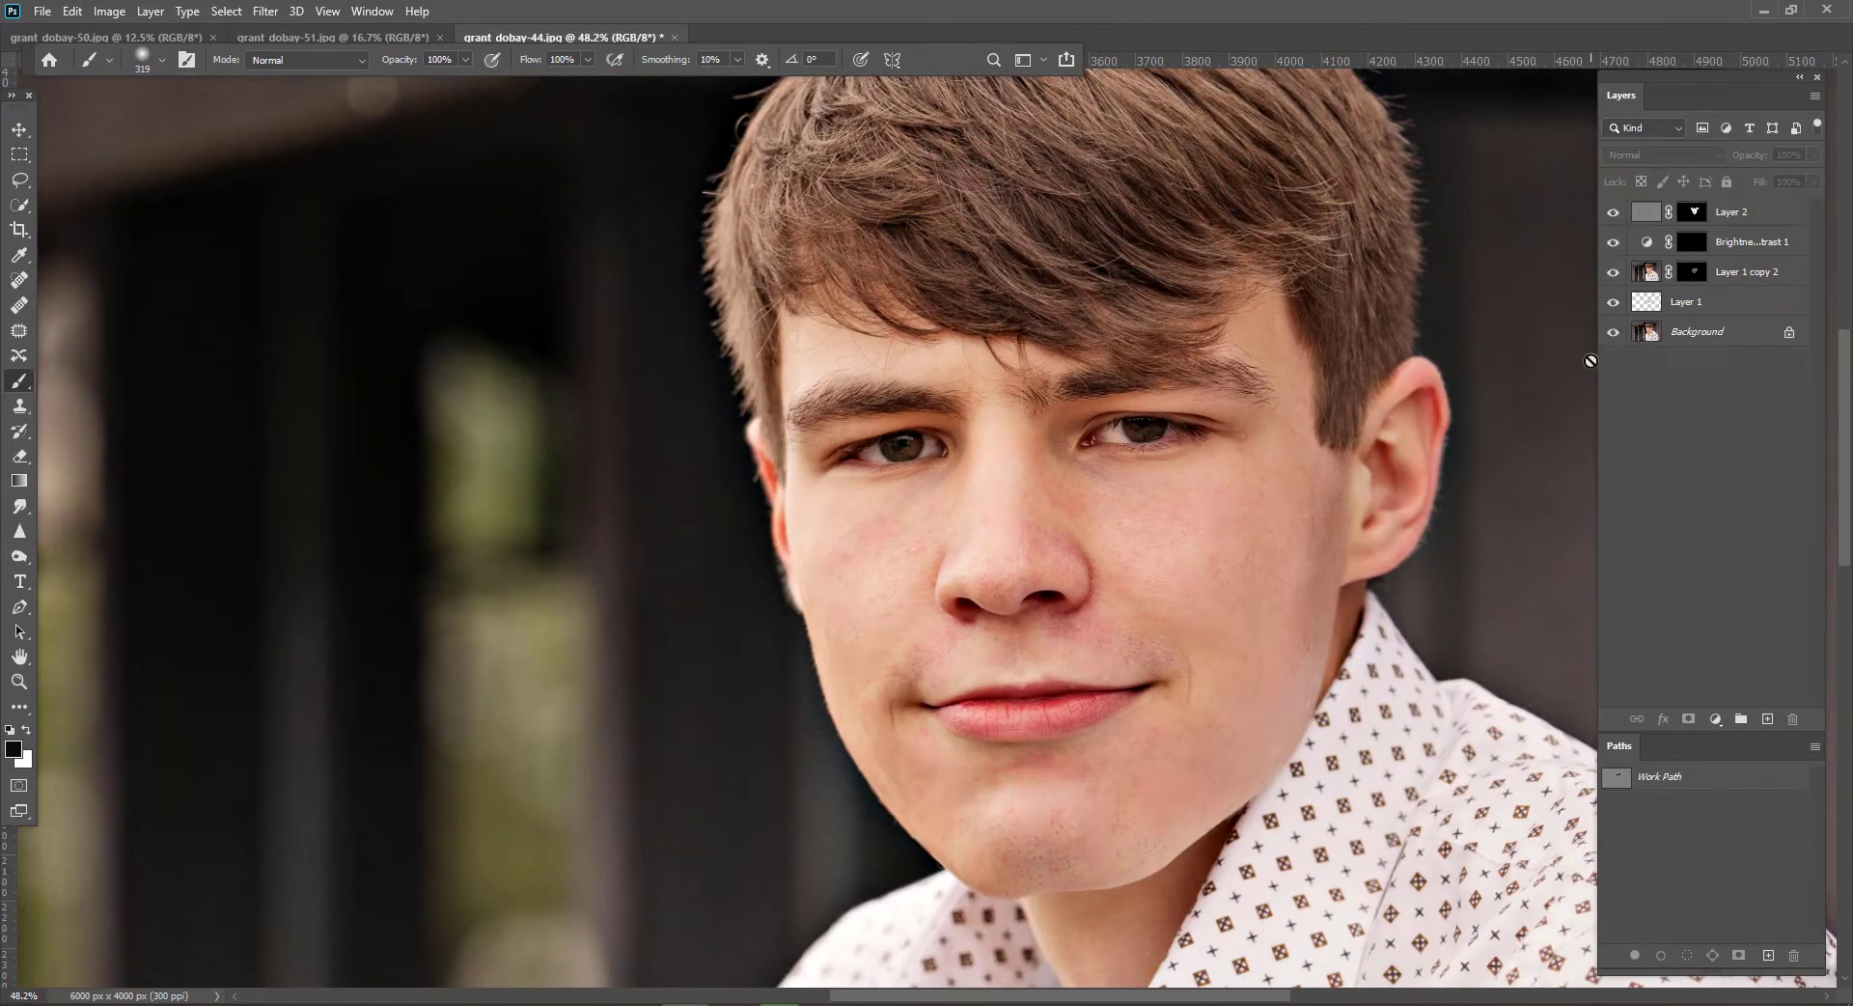
left_click_drag(1708, 209, 1706, 204)
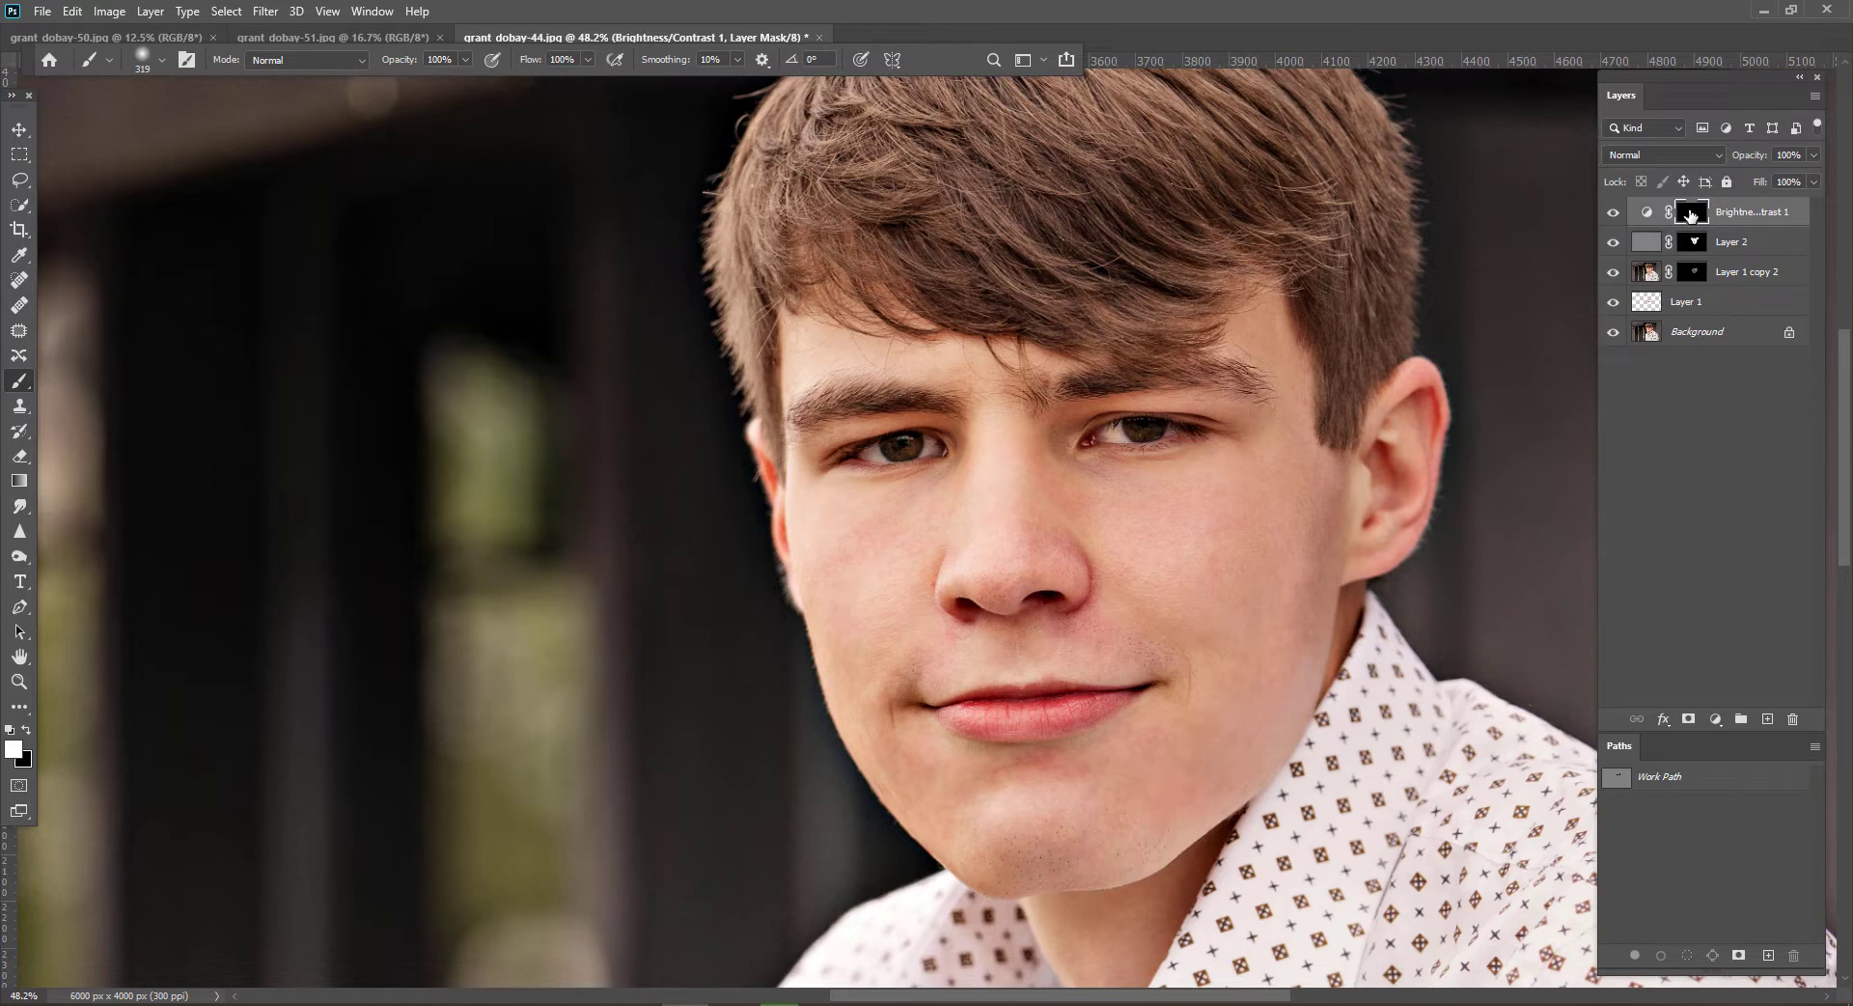